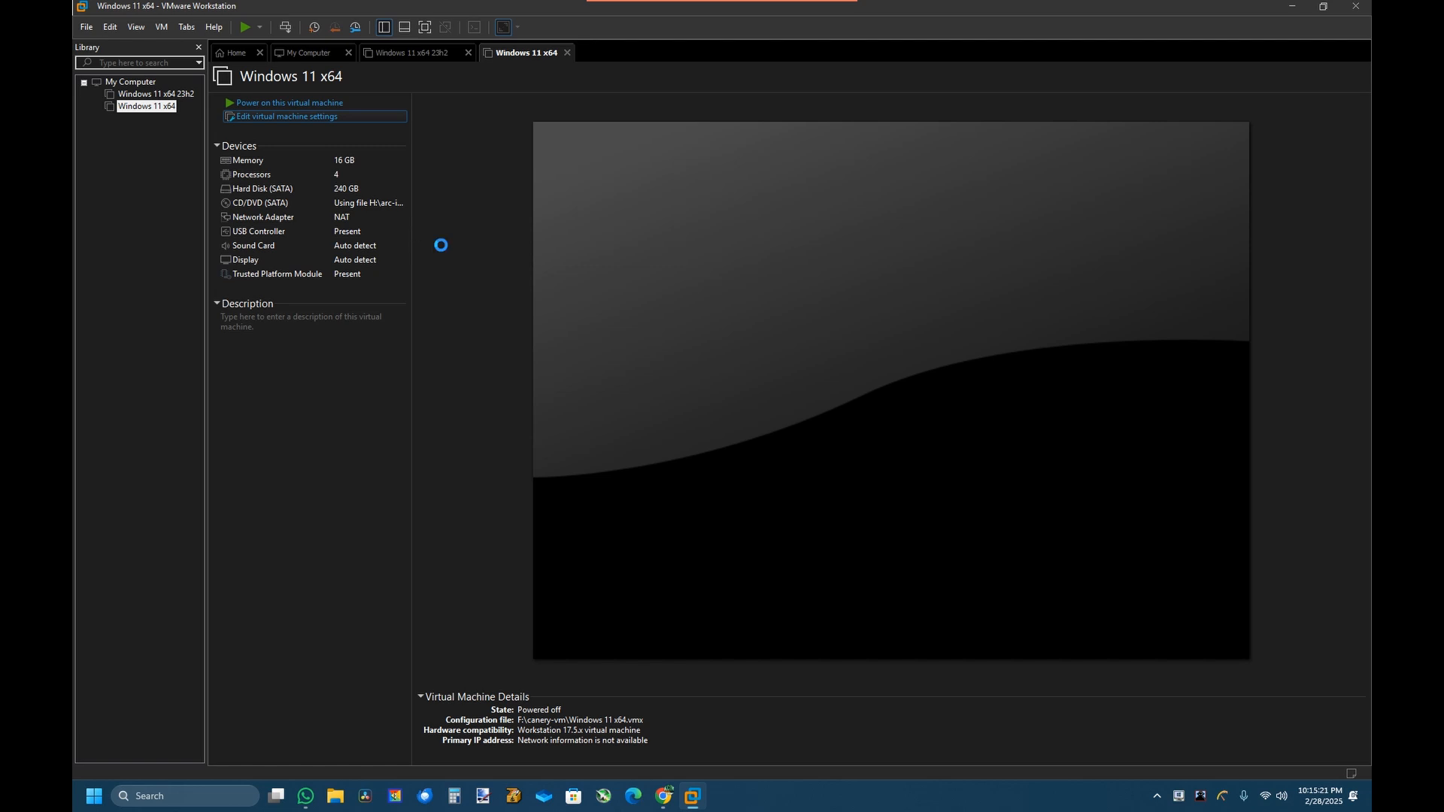
Set the virtual machine's CD/DVD drive to the 26100.3321 Windows client ISO in the OS builds\Windows folder and save the settings
left_click_drag(635, 154, 611, 186)
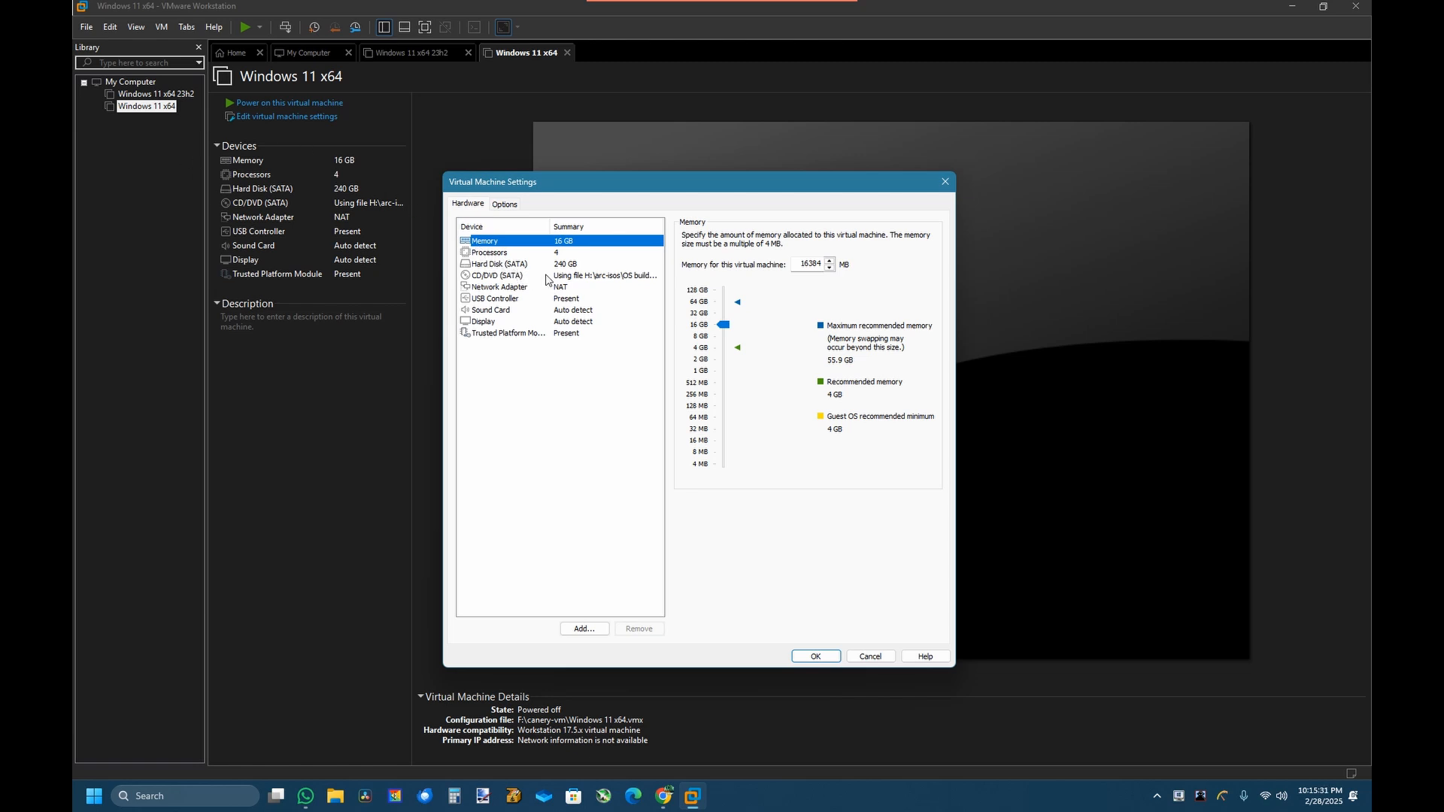
left_click(547, 280)
left_click(925, 339)
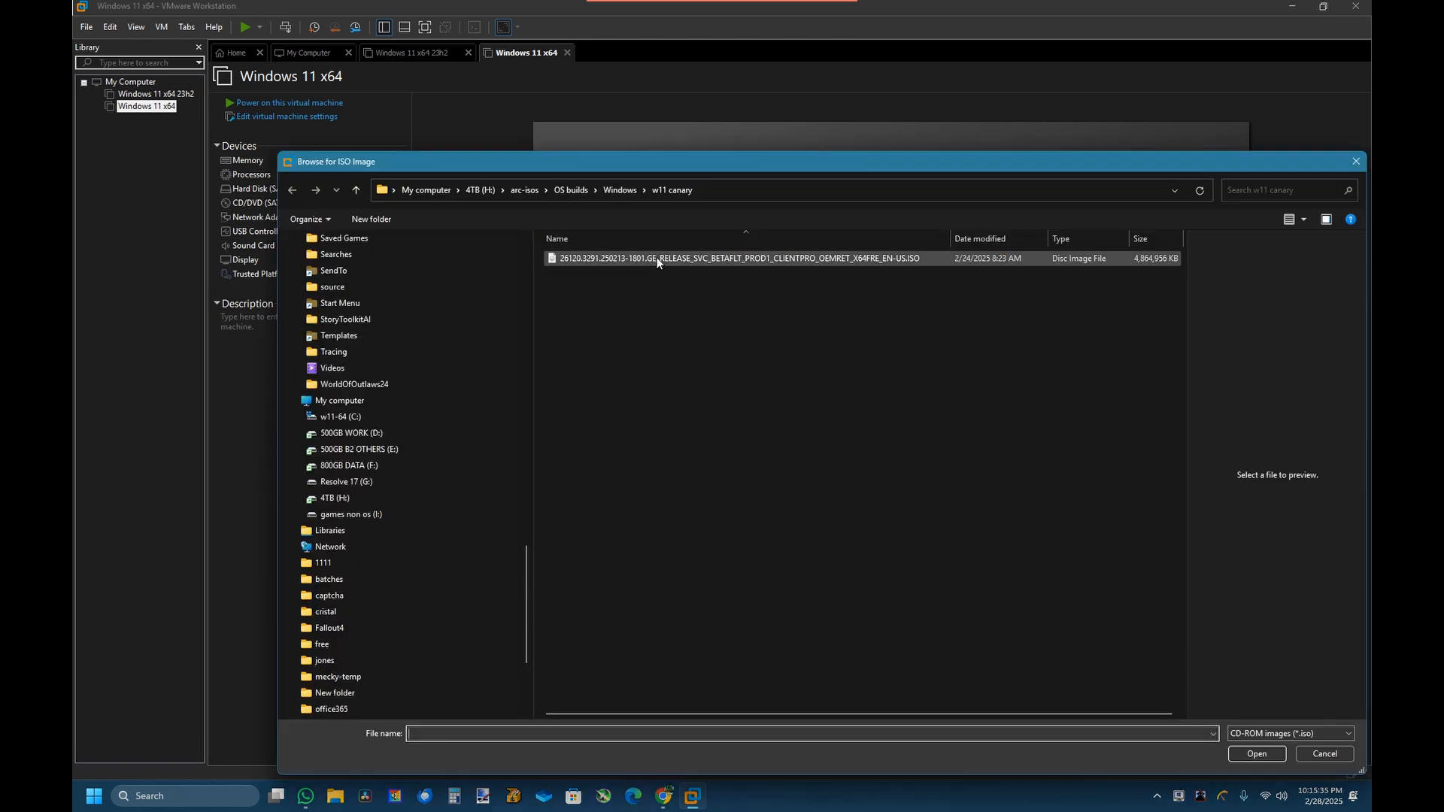
left_click(746, 185)
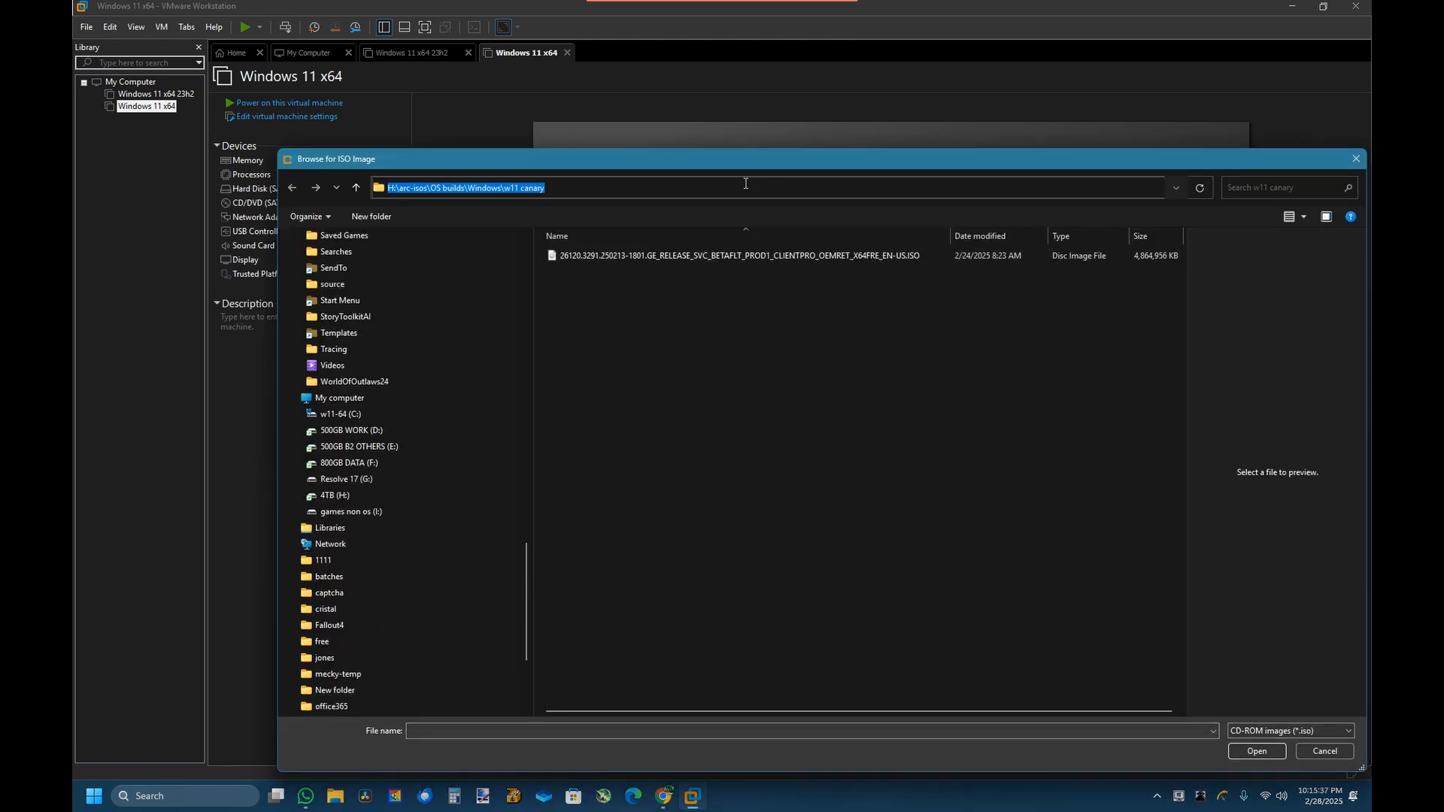
type("..")
key("Return")
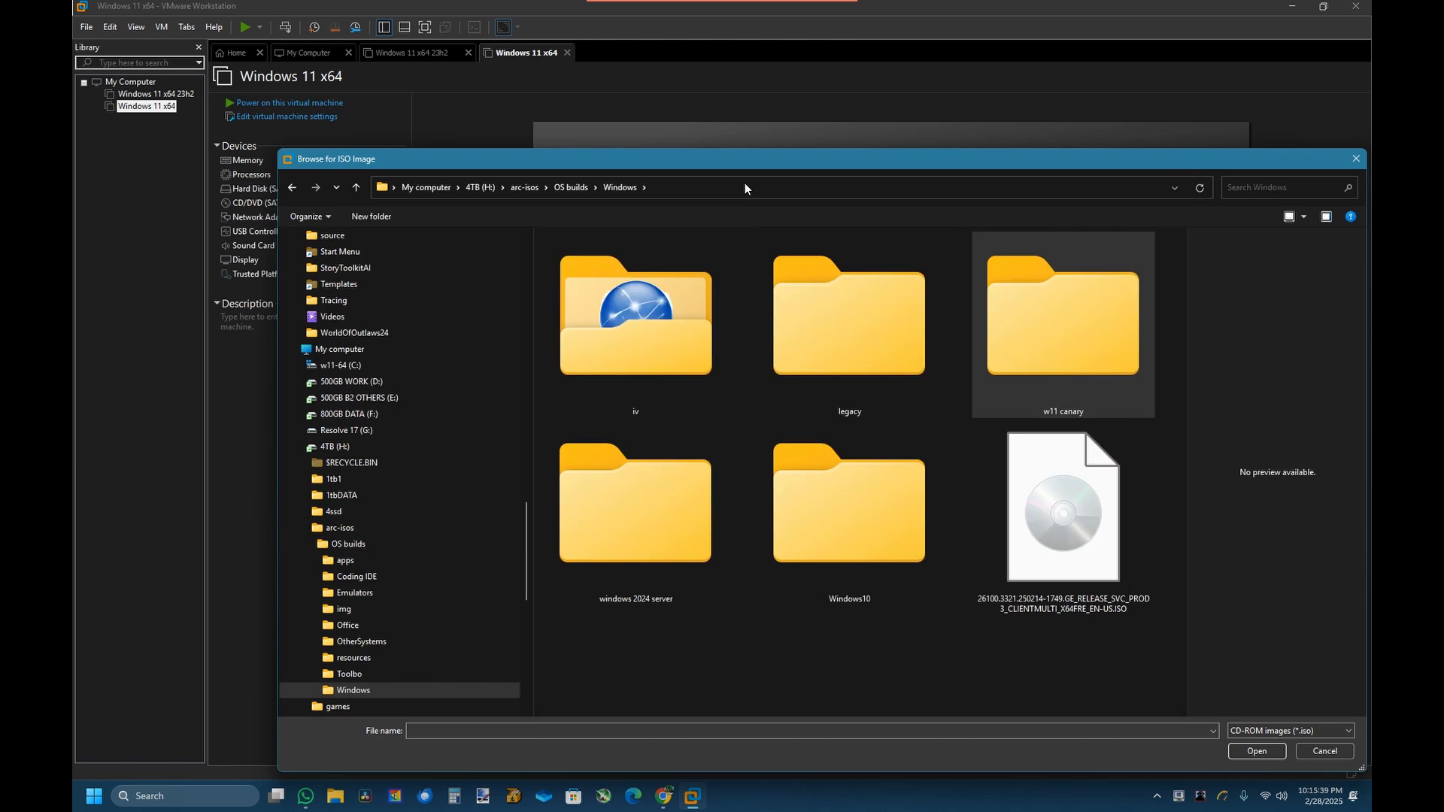
left_click(1040, 508)
double_click(1040, 509)
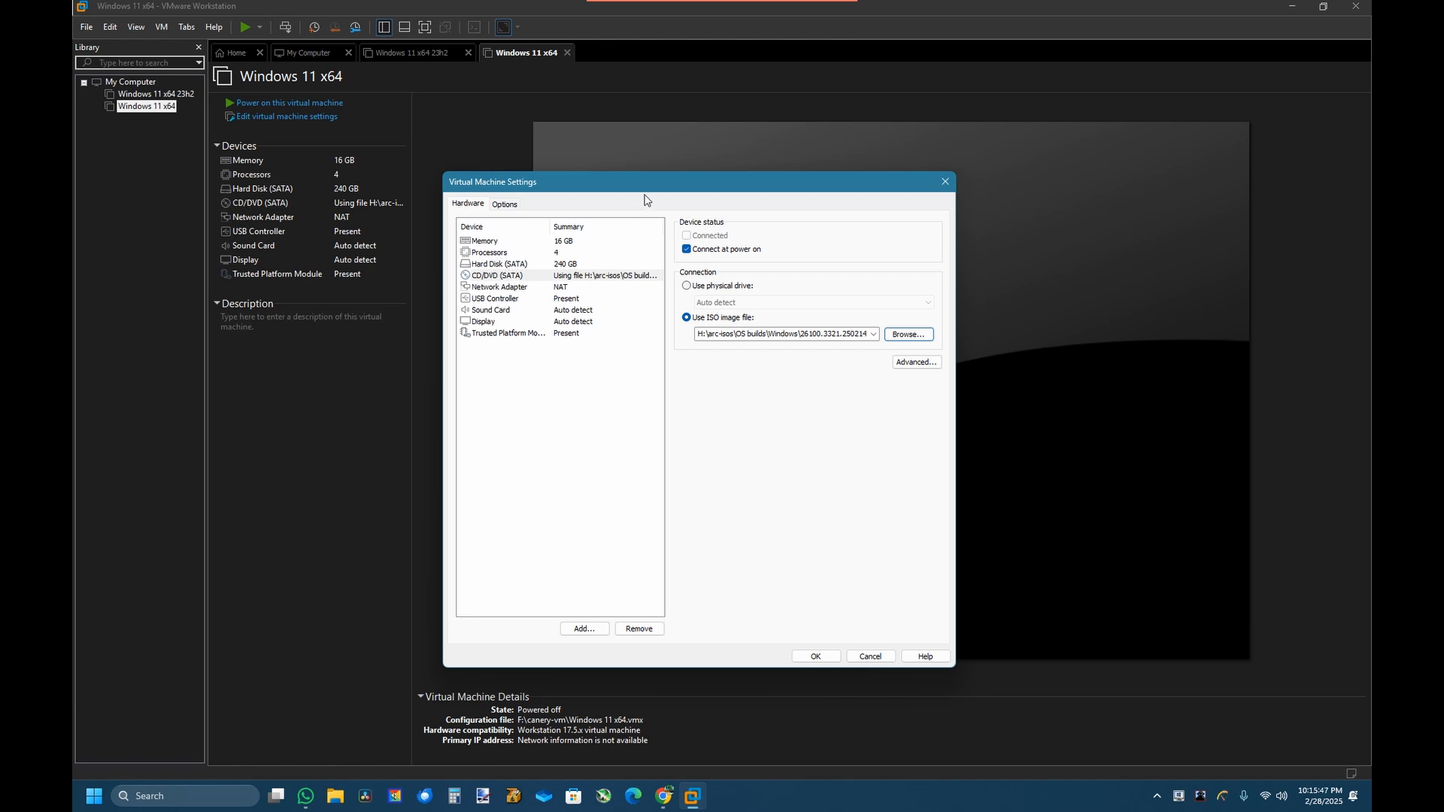
left_click_drag(633, 198, 515, 257)
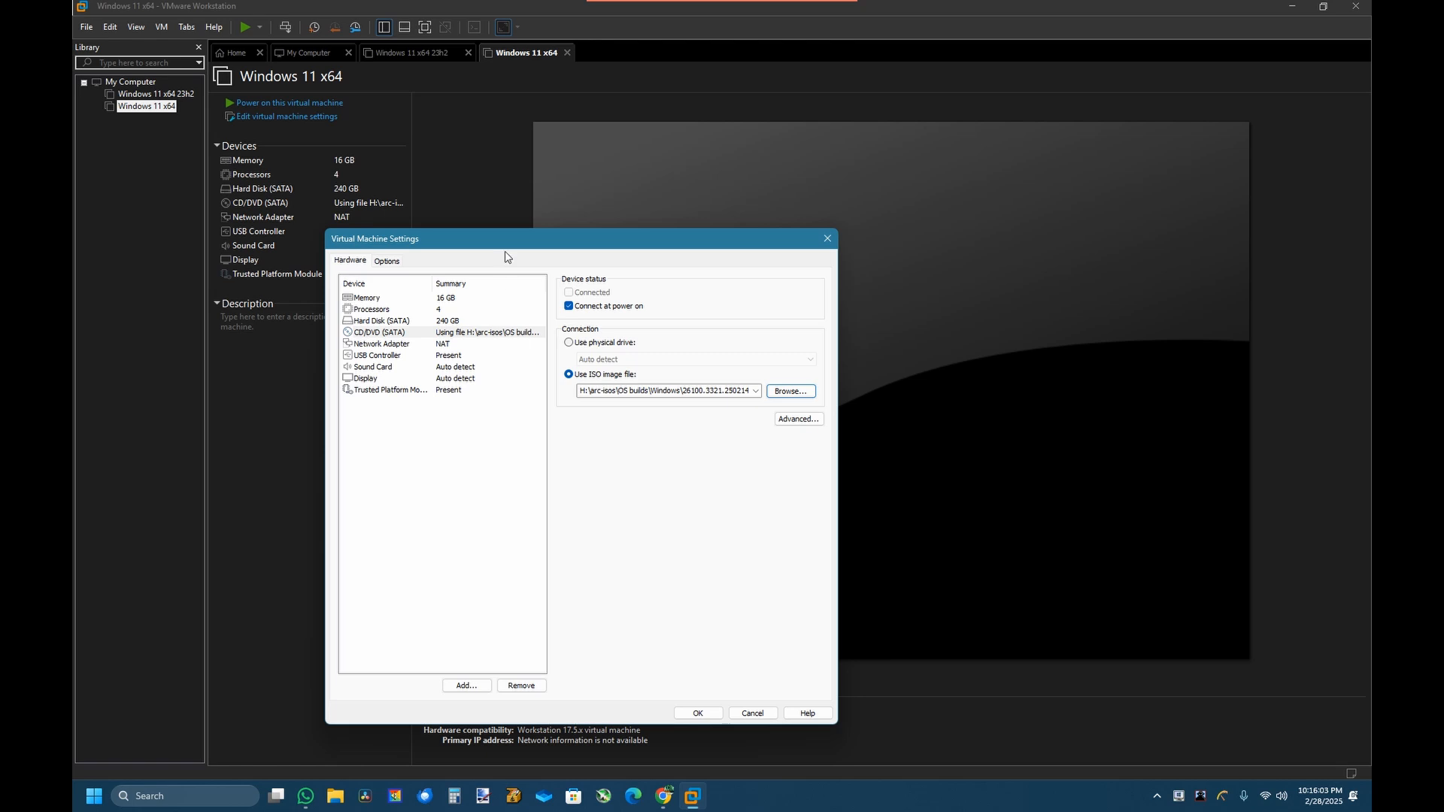
left_click_drag(516, 242, 576, 226)
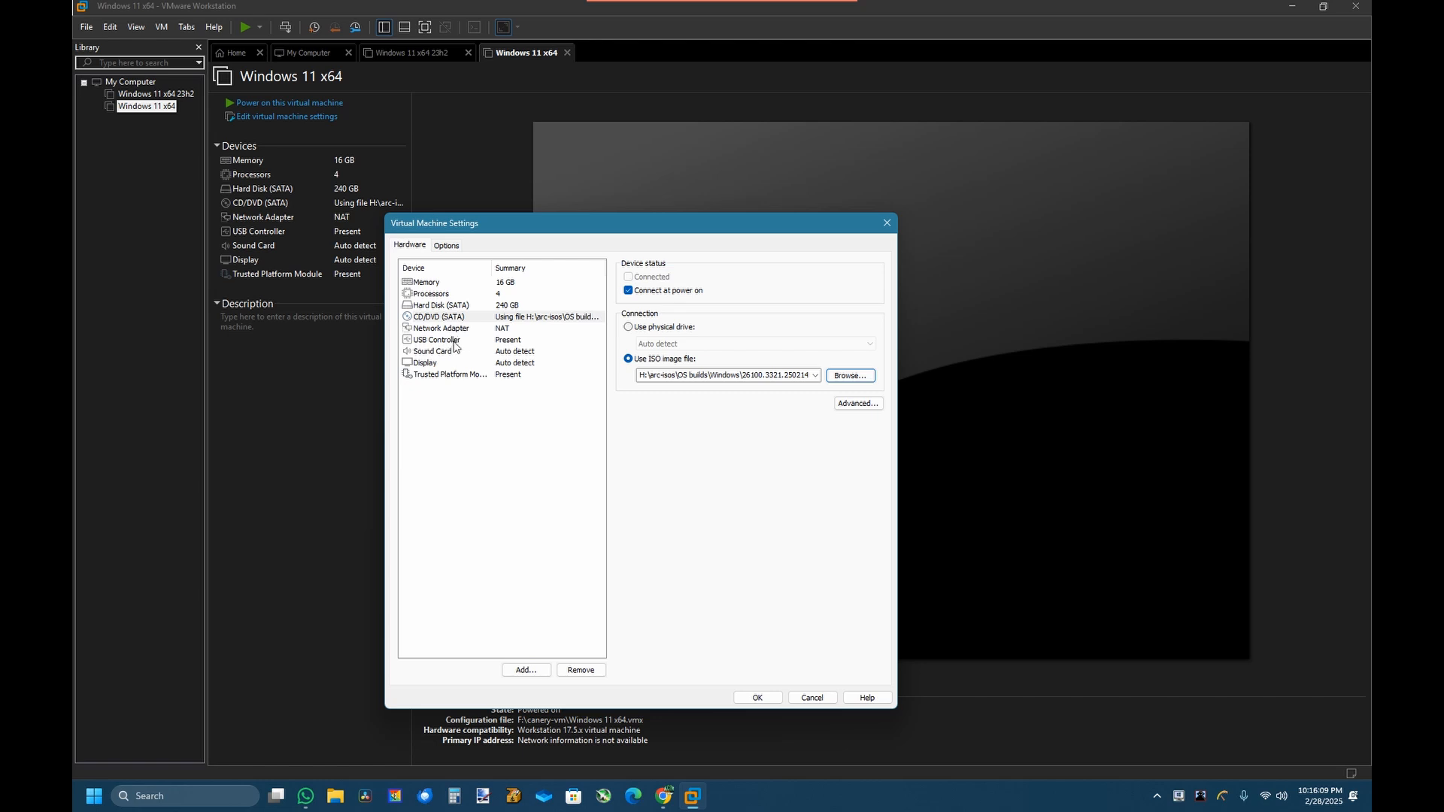
left_click(757, 698)
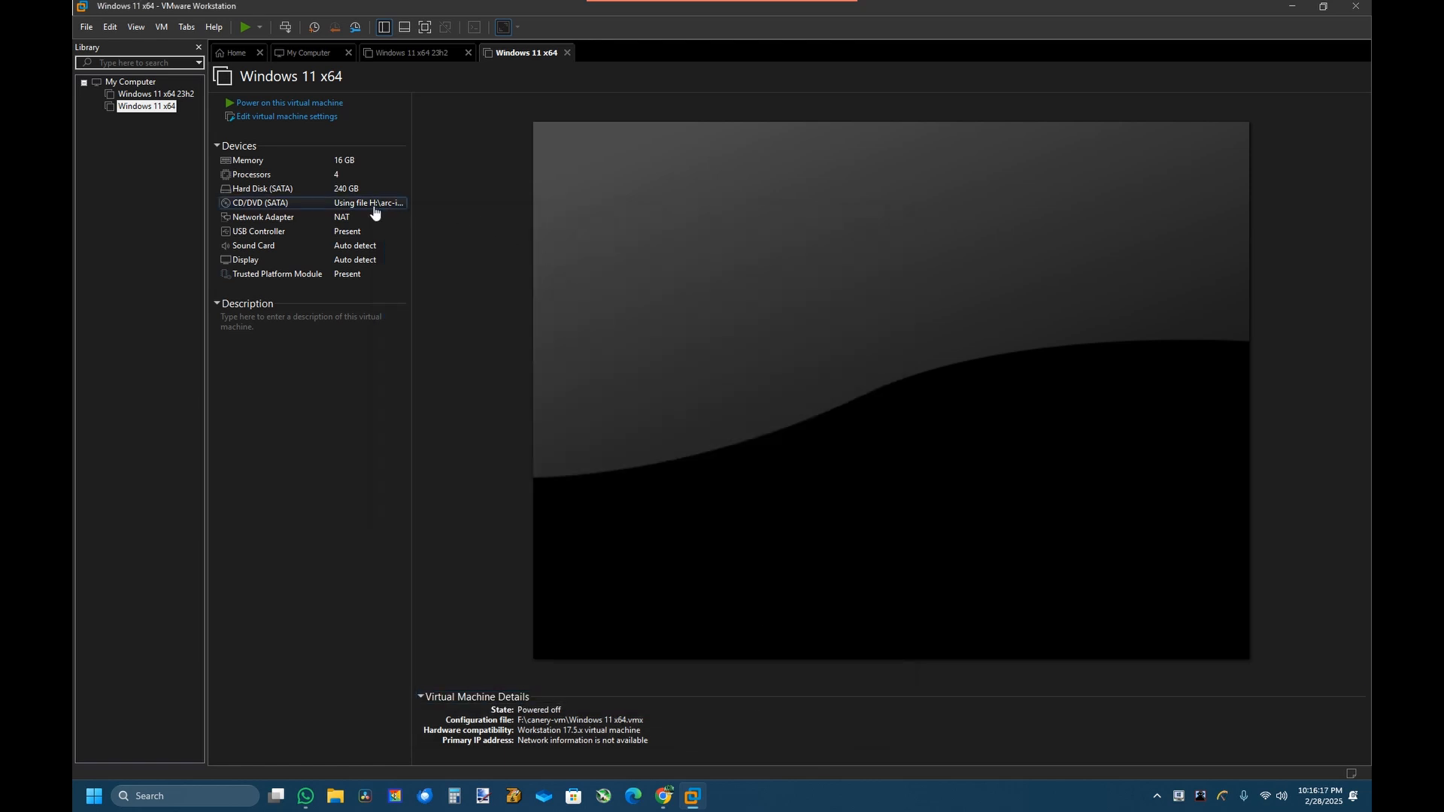
Power on the Windows 11 x64 virtual machine to firmware and direct input to its console
left_click(296, 105)
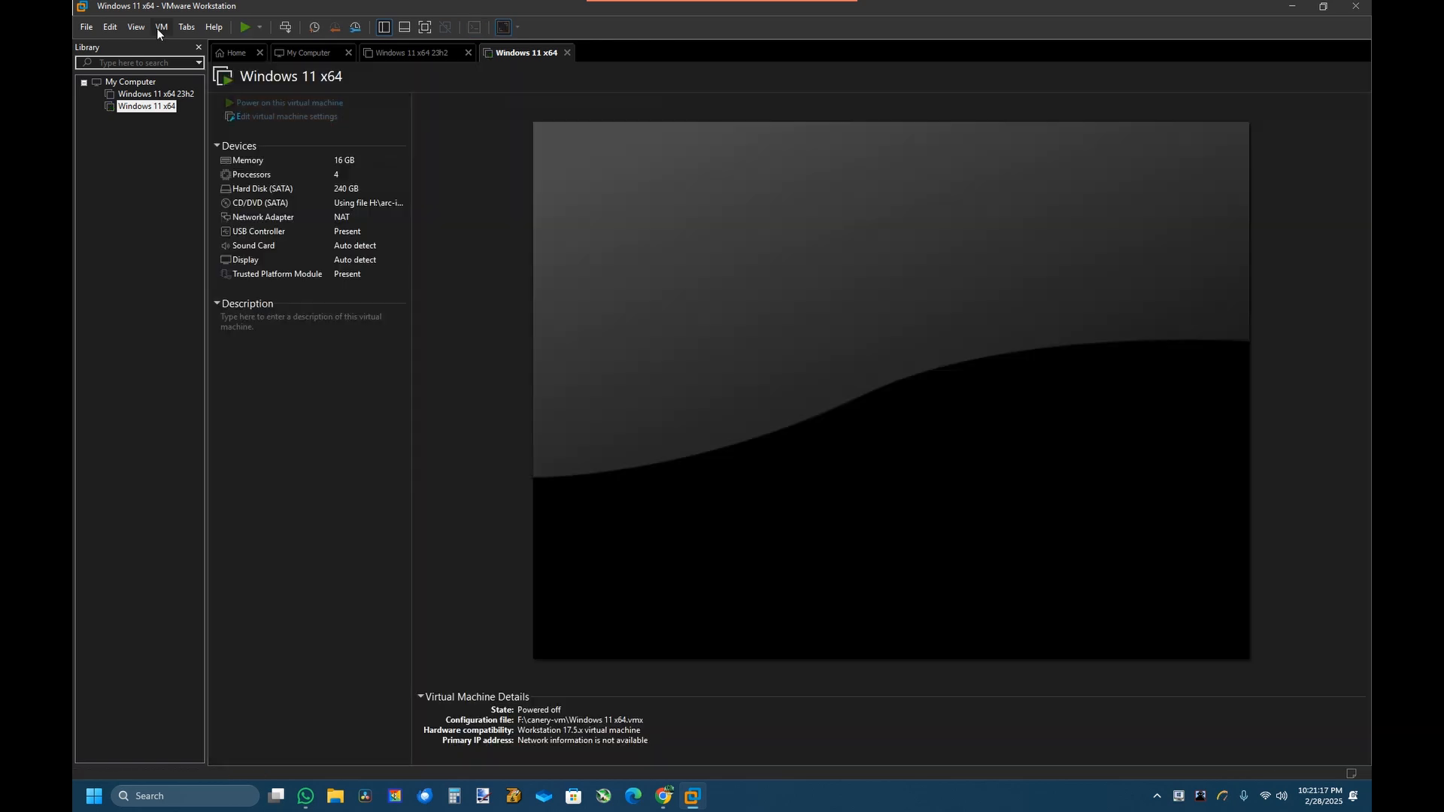
left_click(160, 27)
mouse_move(204, 48)
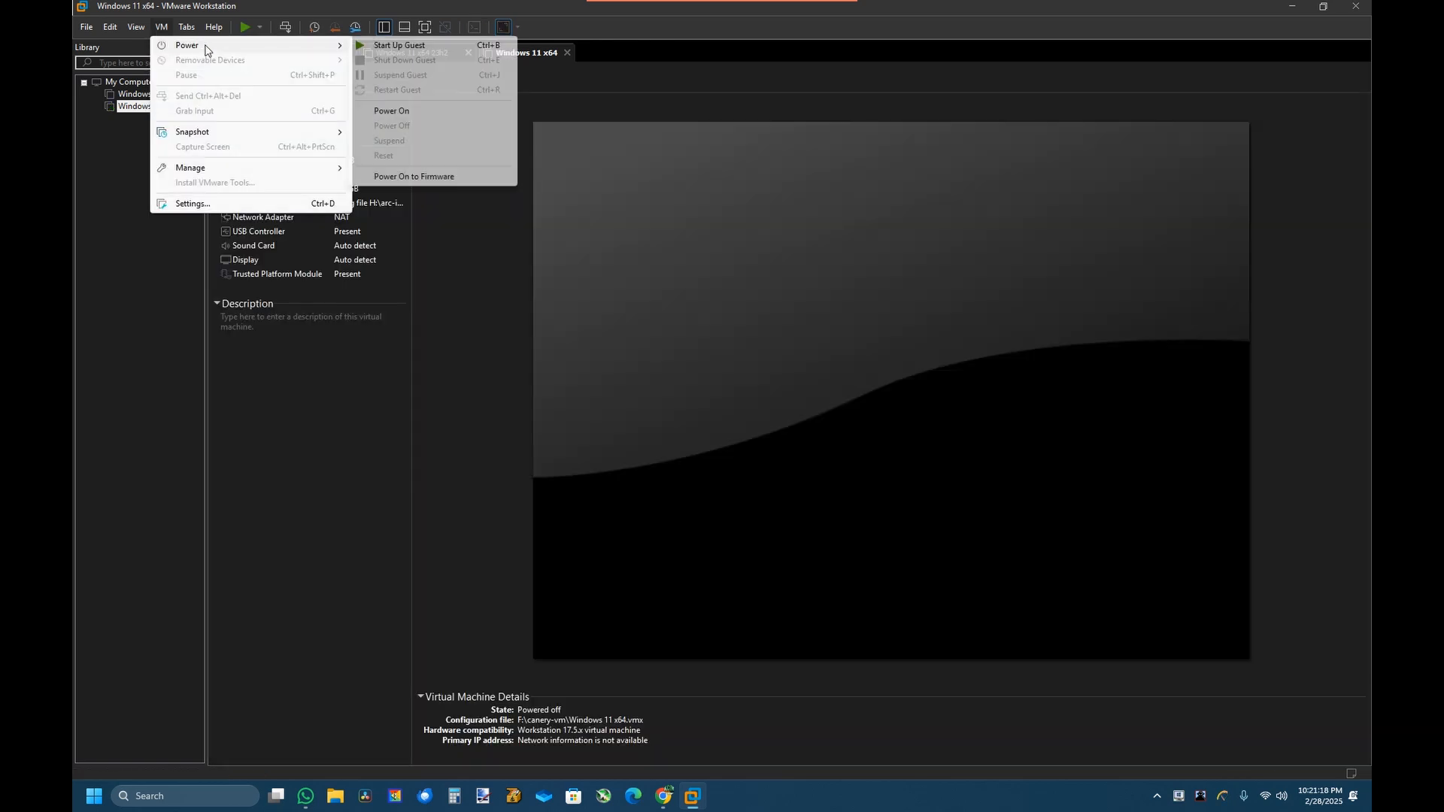
left_click(414, 177)
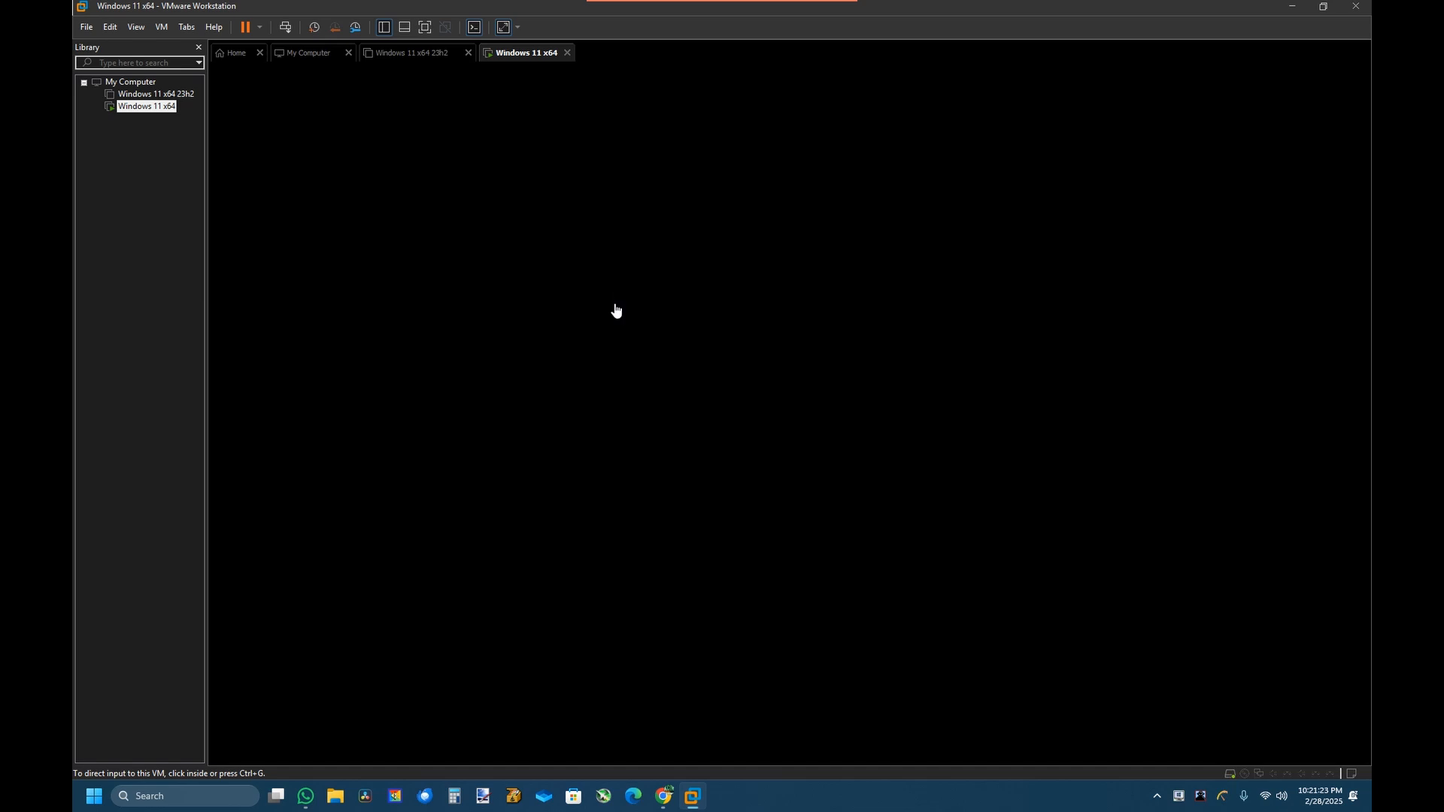
left_click(652, 333)
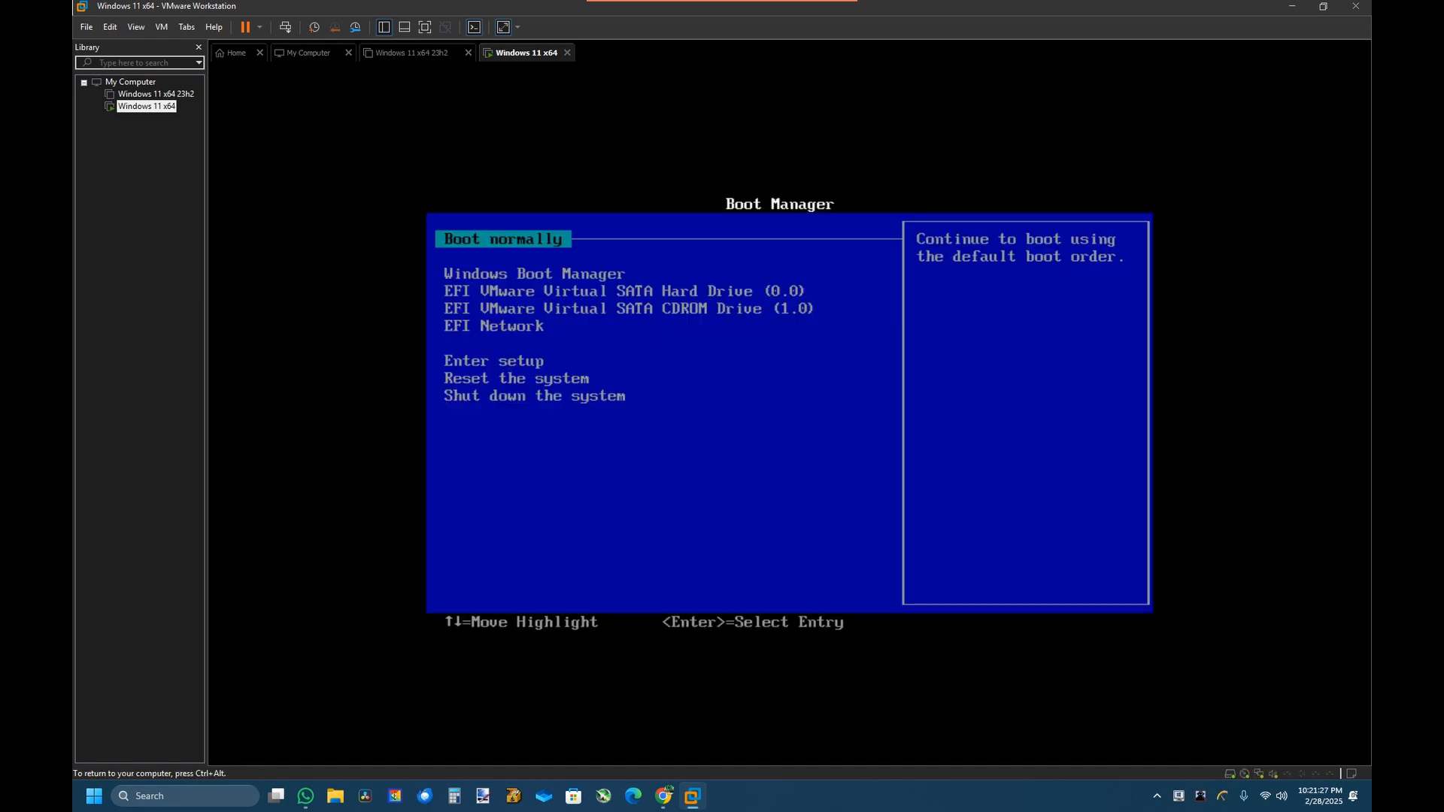
Boot from the EFI VMware Virtual SATA CDROM Drive (1.0) and confirm starting from the disc
key("Down")
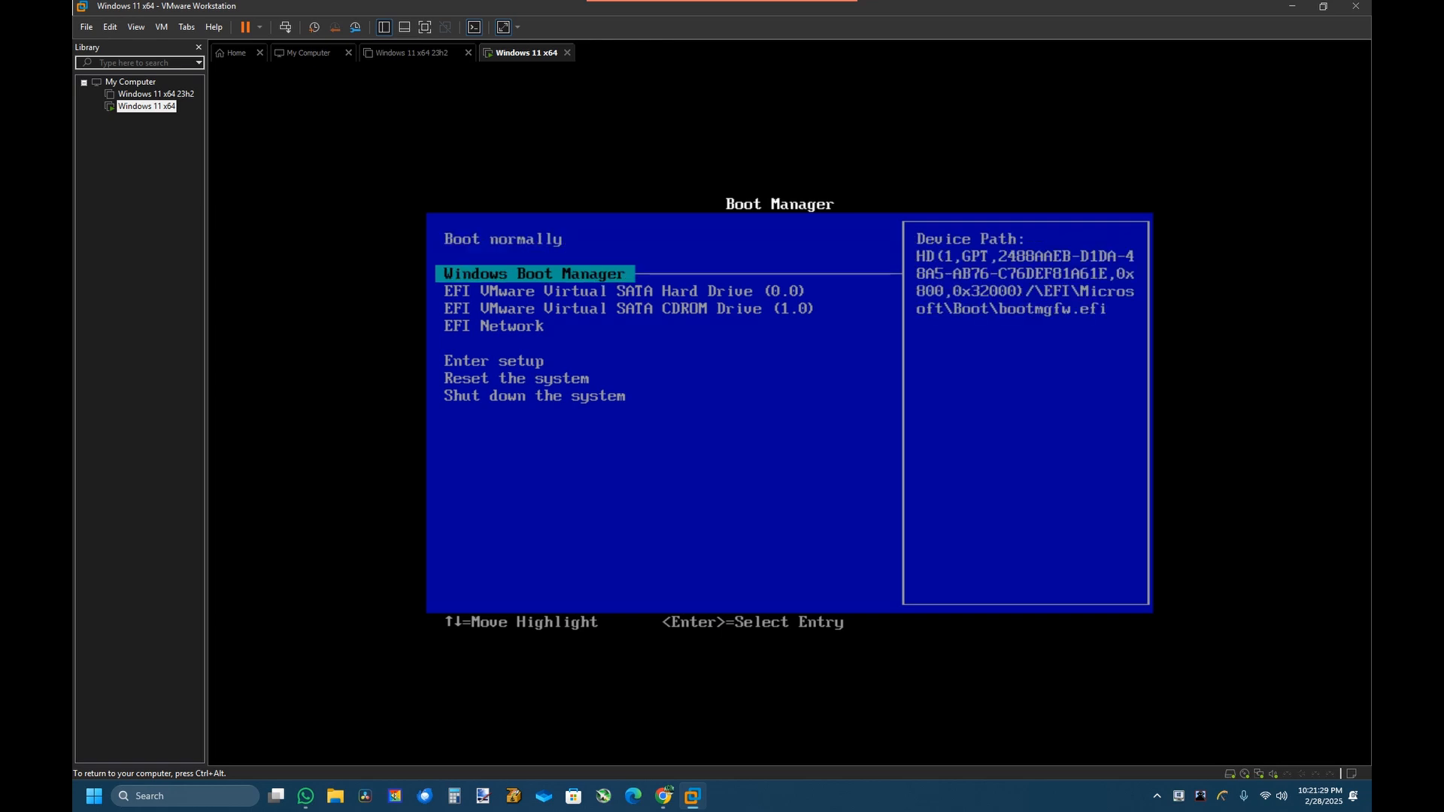
key("Down")
key("Down")
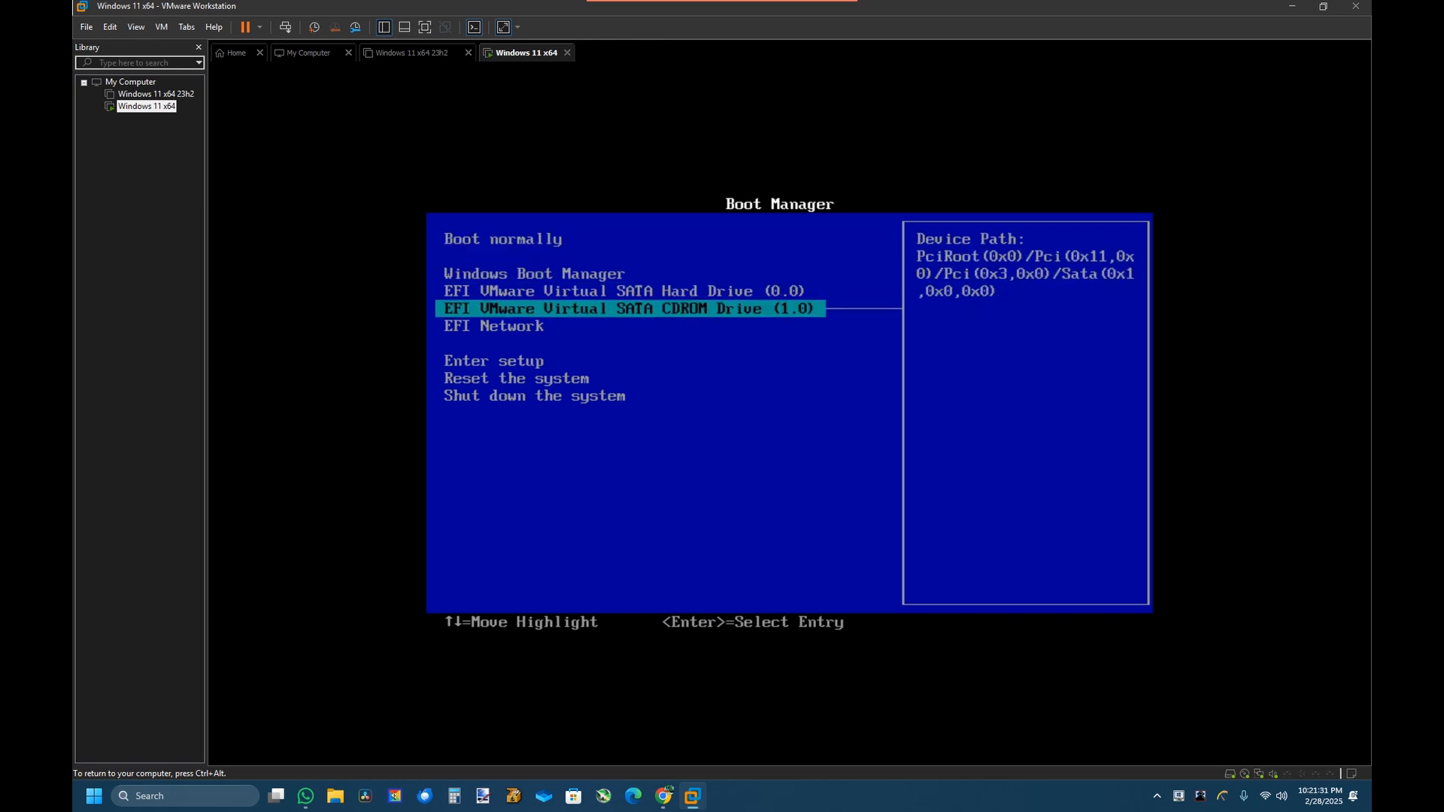
key("Up")
key("Down")
key("Return")
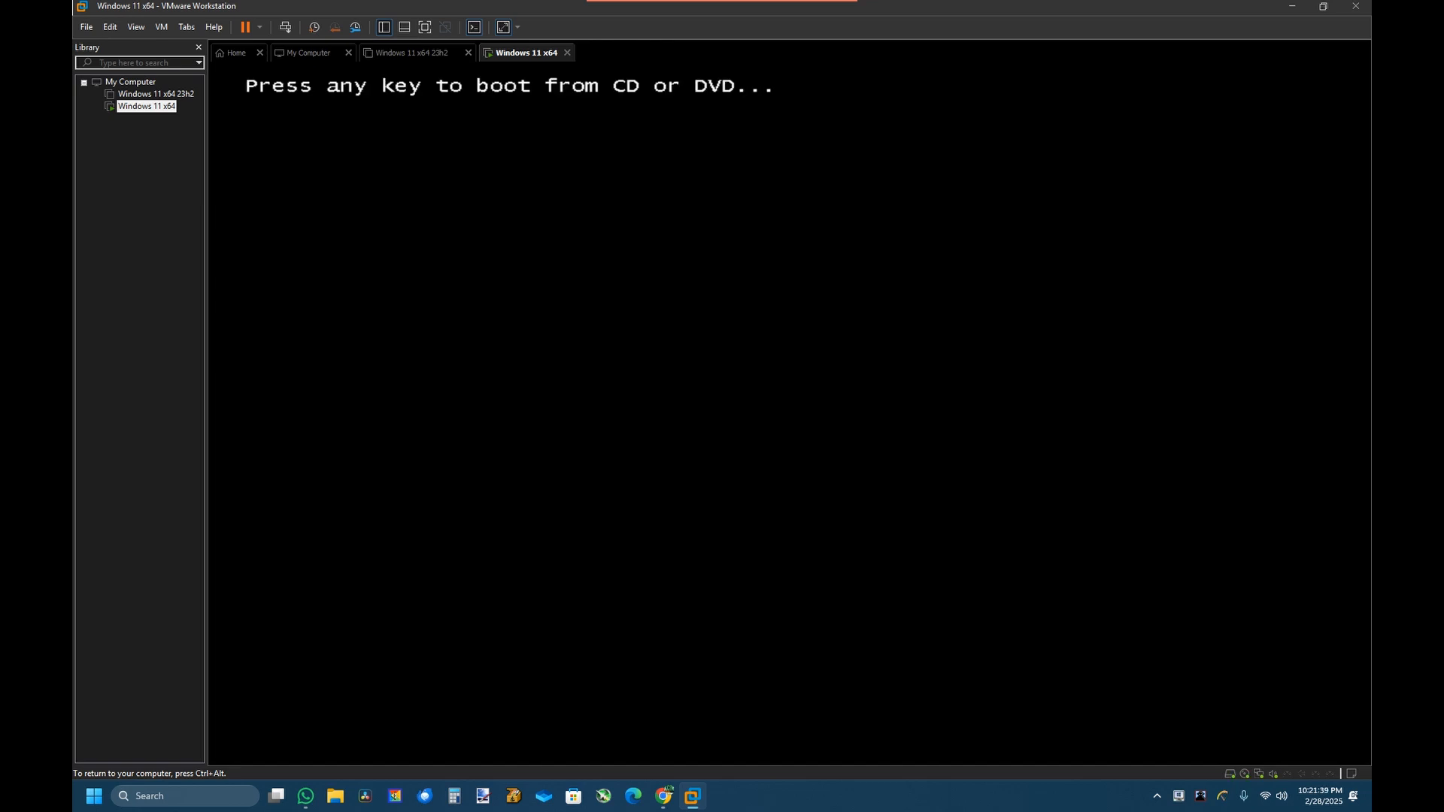
key("Return")
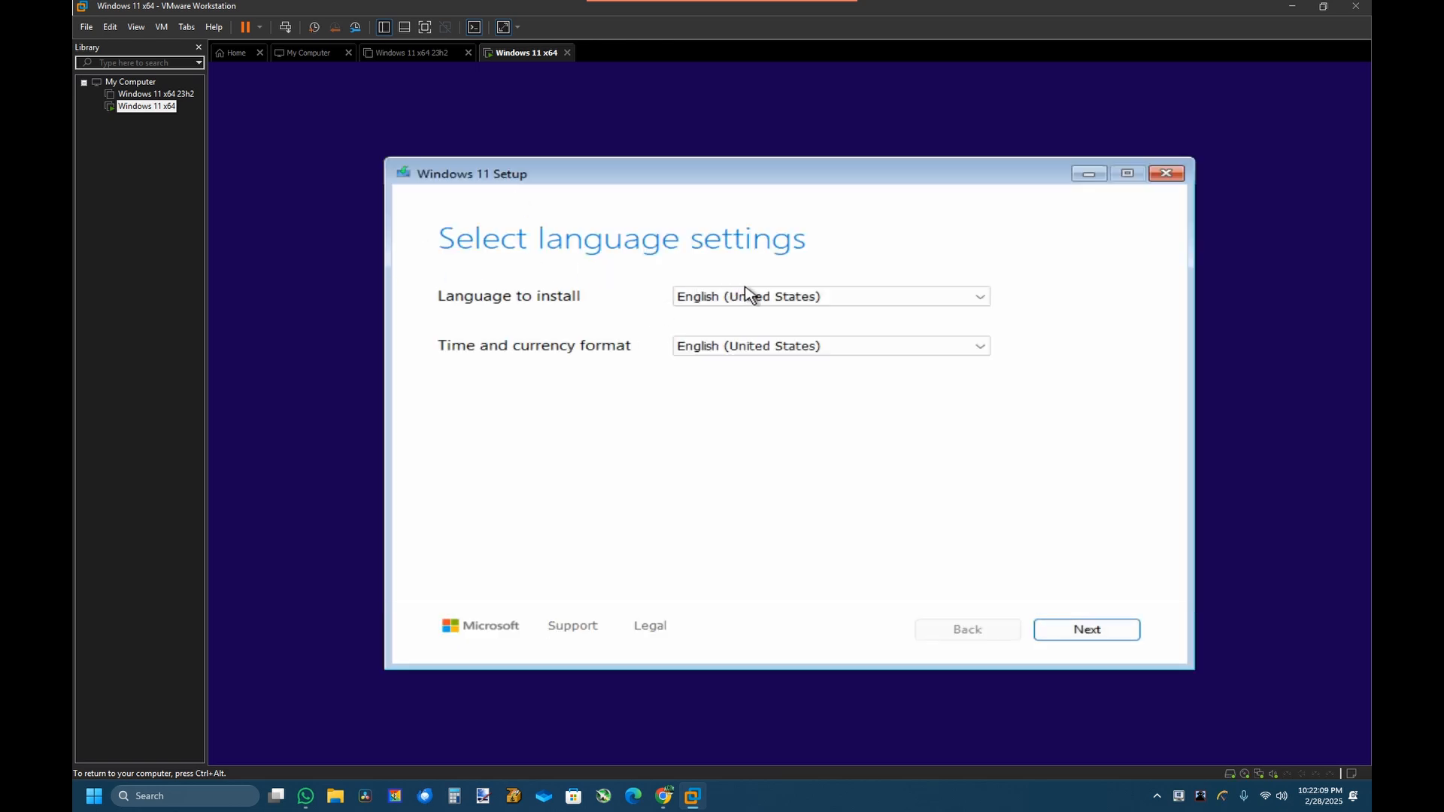
Choose English (United States) as the language to install and look through the time and currency formats
left_click(759, 299)
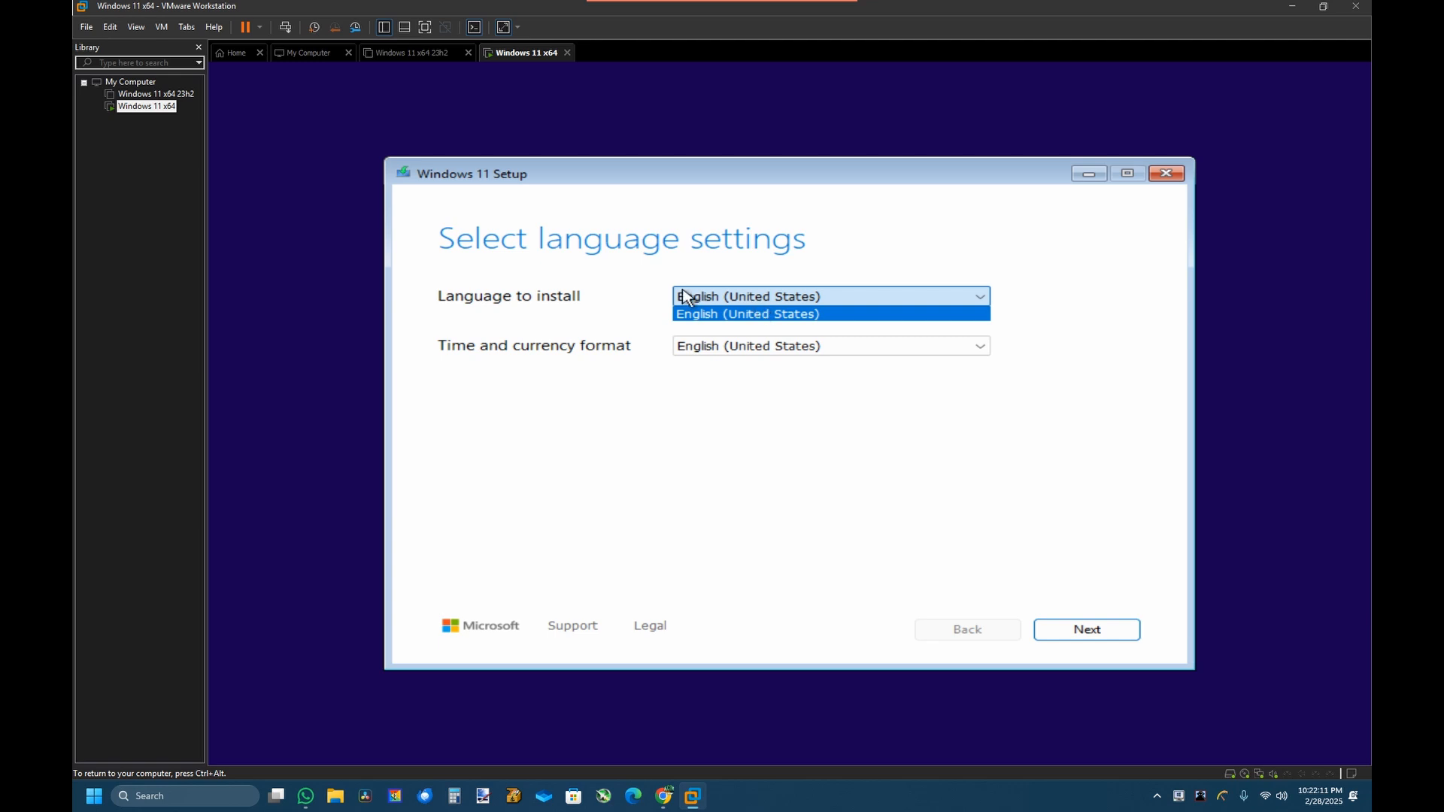
left_click(796, 314)
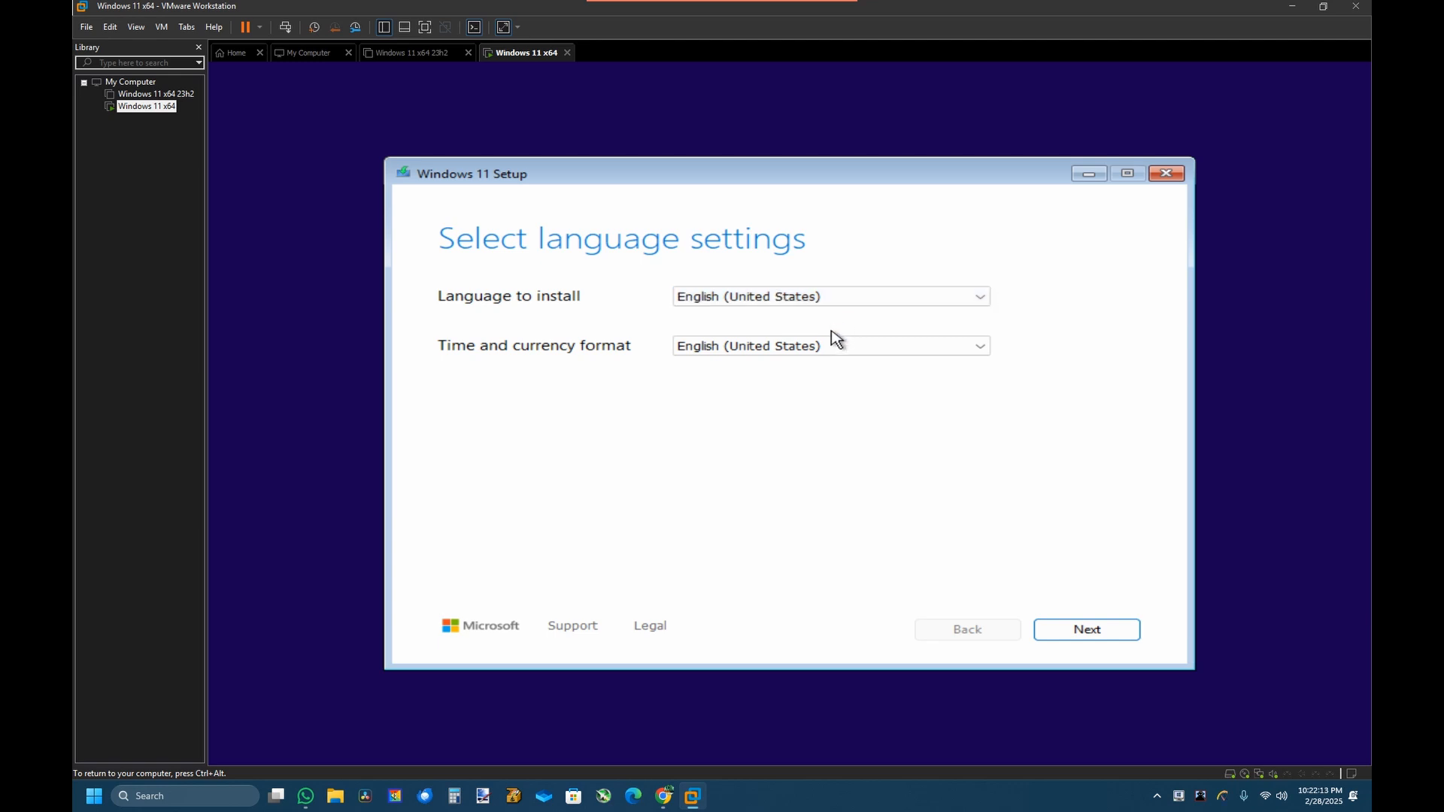
left_click(833, 345)
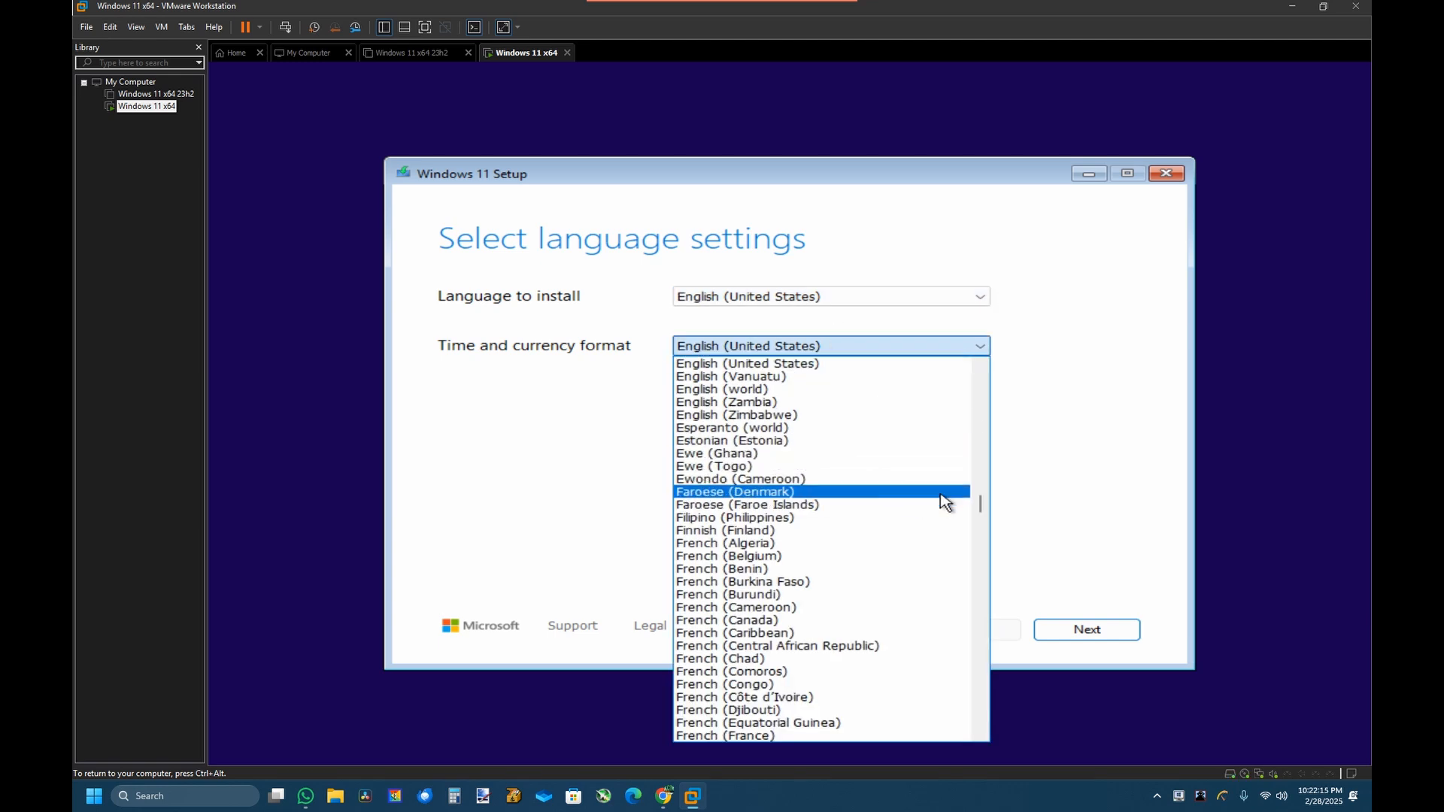
left_click_drag(979, 502, 975, 635)
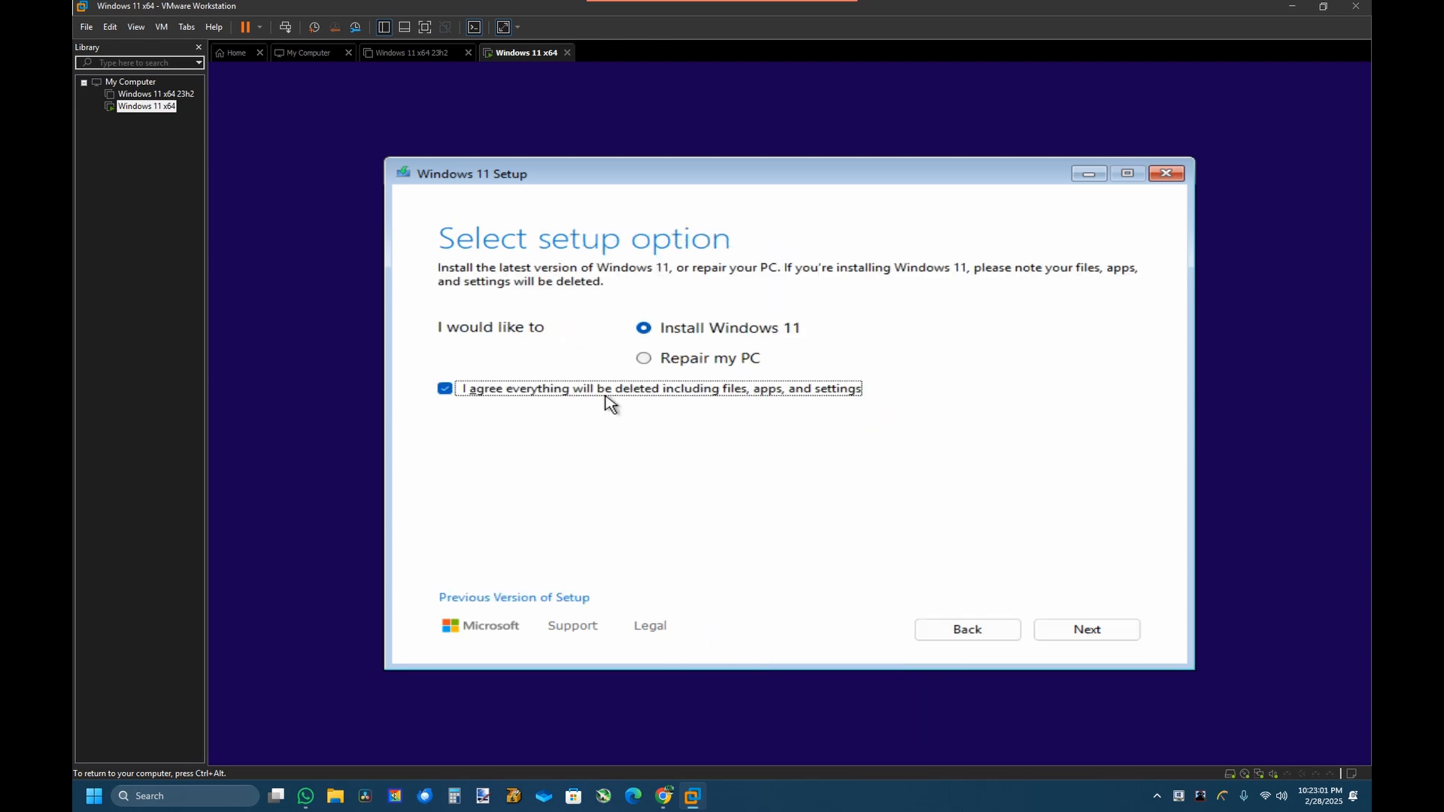
Proceed with the Install Windows 11 option and continue without a product key
left_click(1068, 631)
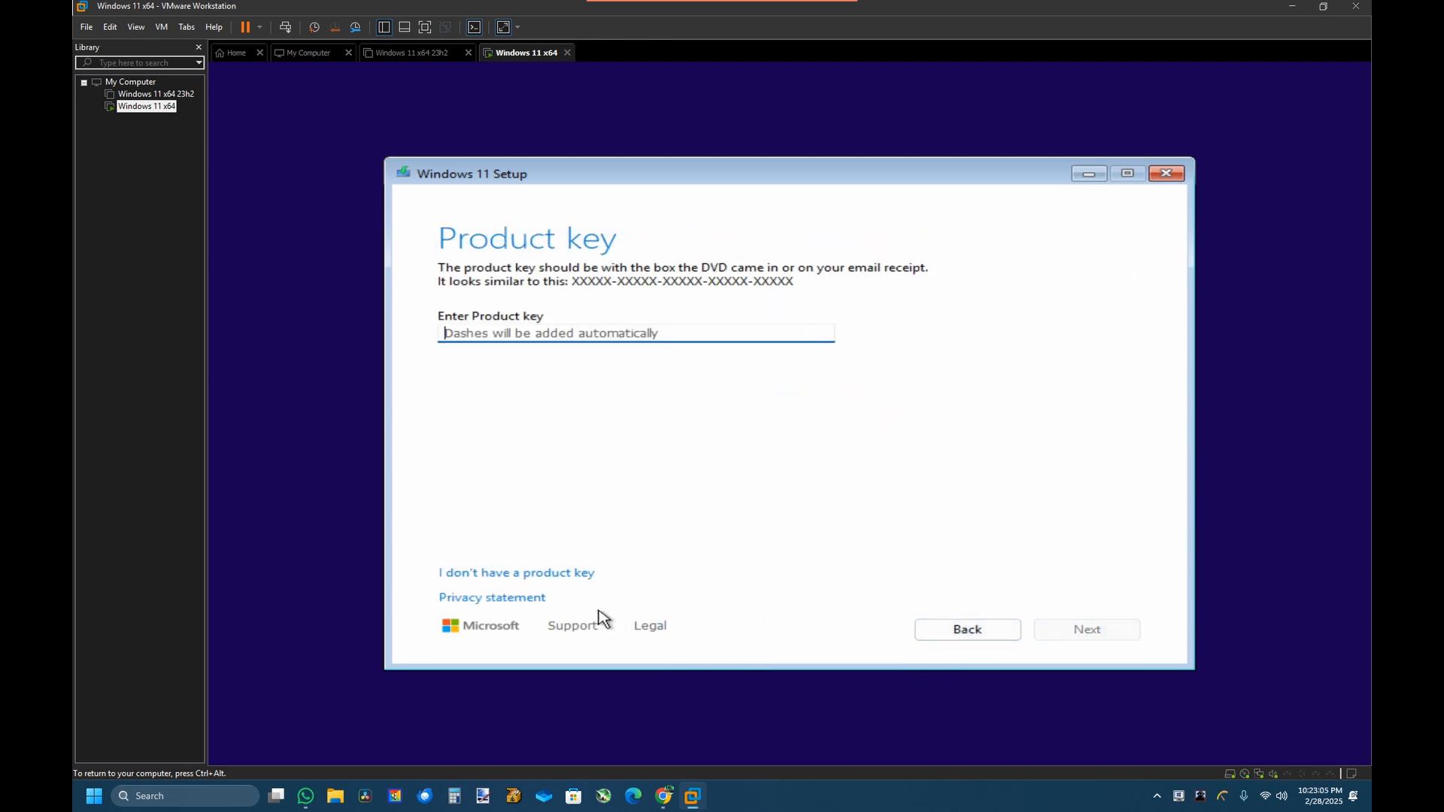
left_click(543, 575)
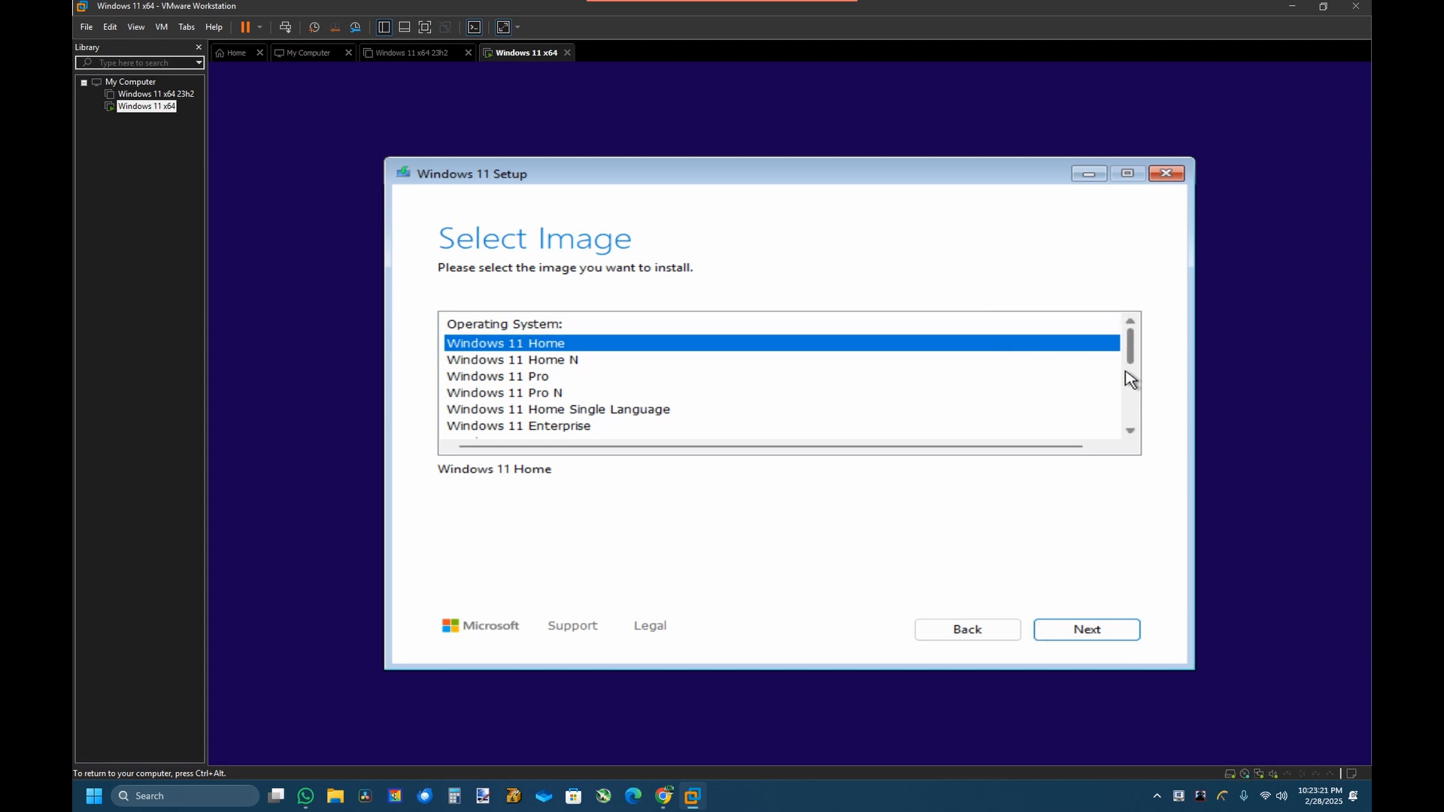
Examine the full list of installable Windows 11 editions, from Home to Pro N for Workstations
left_click_drag(1131, 355, 1131, 426)
left_click(797, 426)
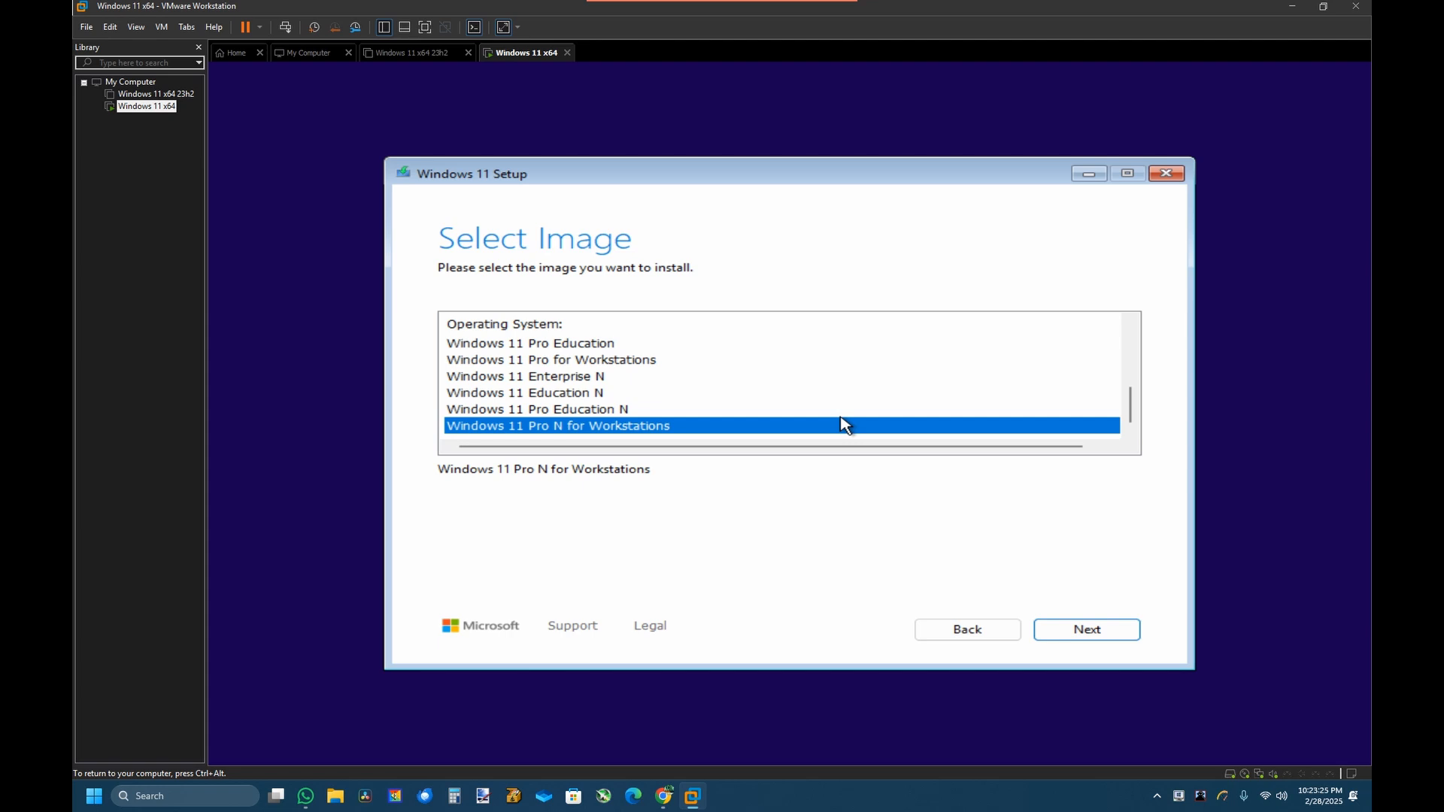
key("Up")
key("Up")
key("Up")
key("Up")
key("Up")
key("Up")
key("Up")
key("Up")
key("Up")
key("Up")
key("Up")
key("Up")
key("Up")
key("Up")
key("Up")
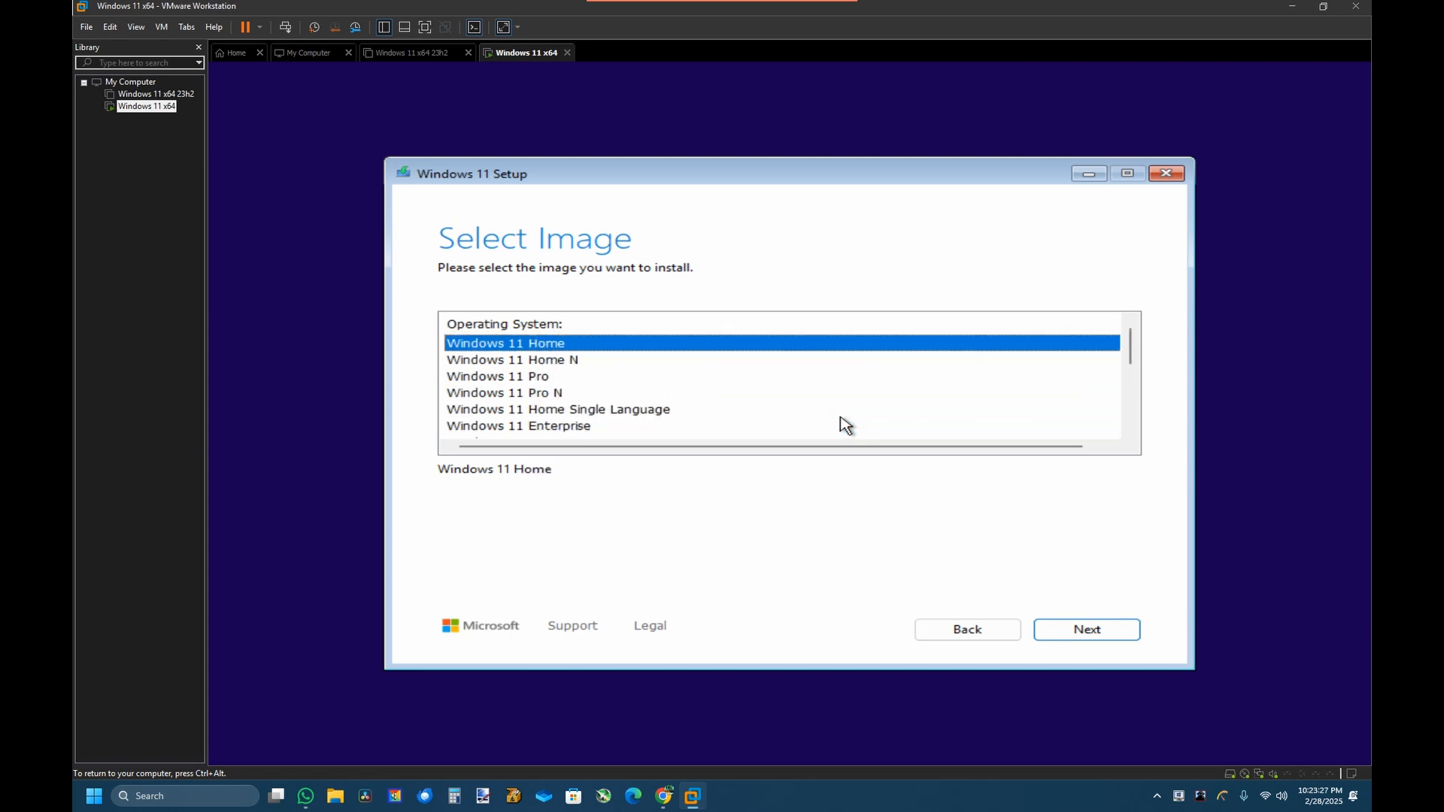
key("Down")
key("Down")
key("Down")
key("Down")
key("Down")
key("Up")
key("Up")
key("Up")
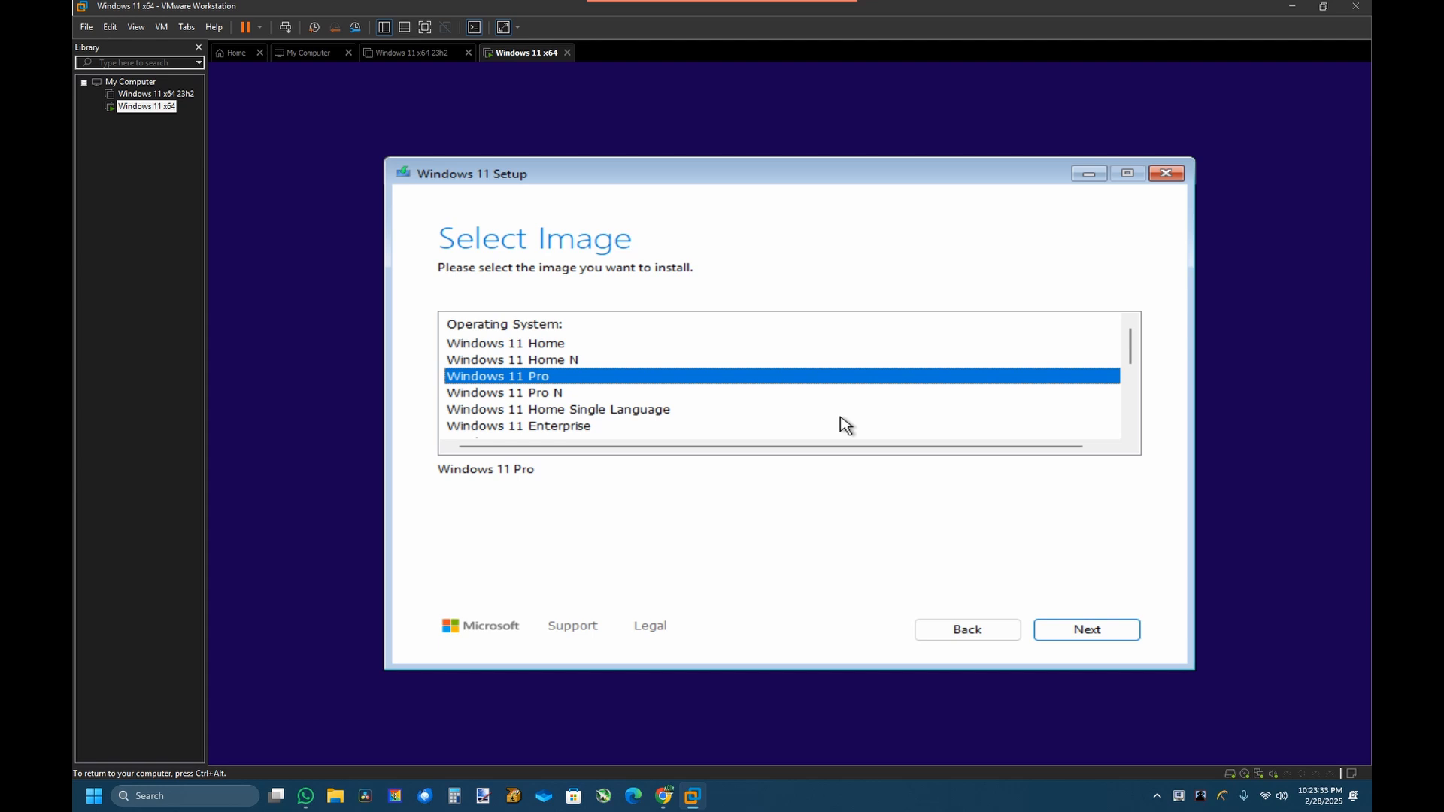
key("Down")
key("Down")
key("Down")
key("Down")
key("Down")
key("Down")
key("Down")
key("Down")
key("Down")
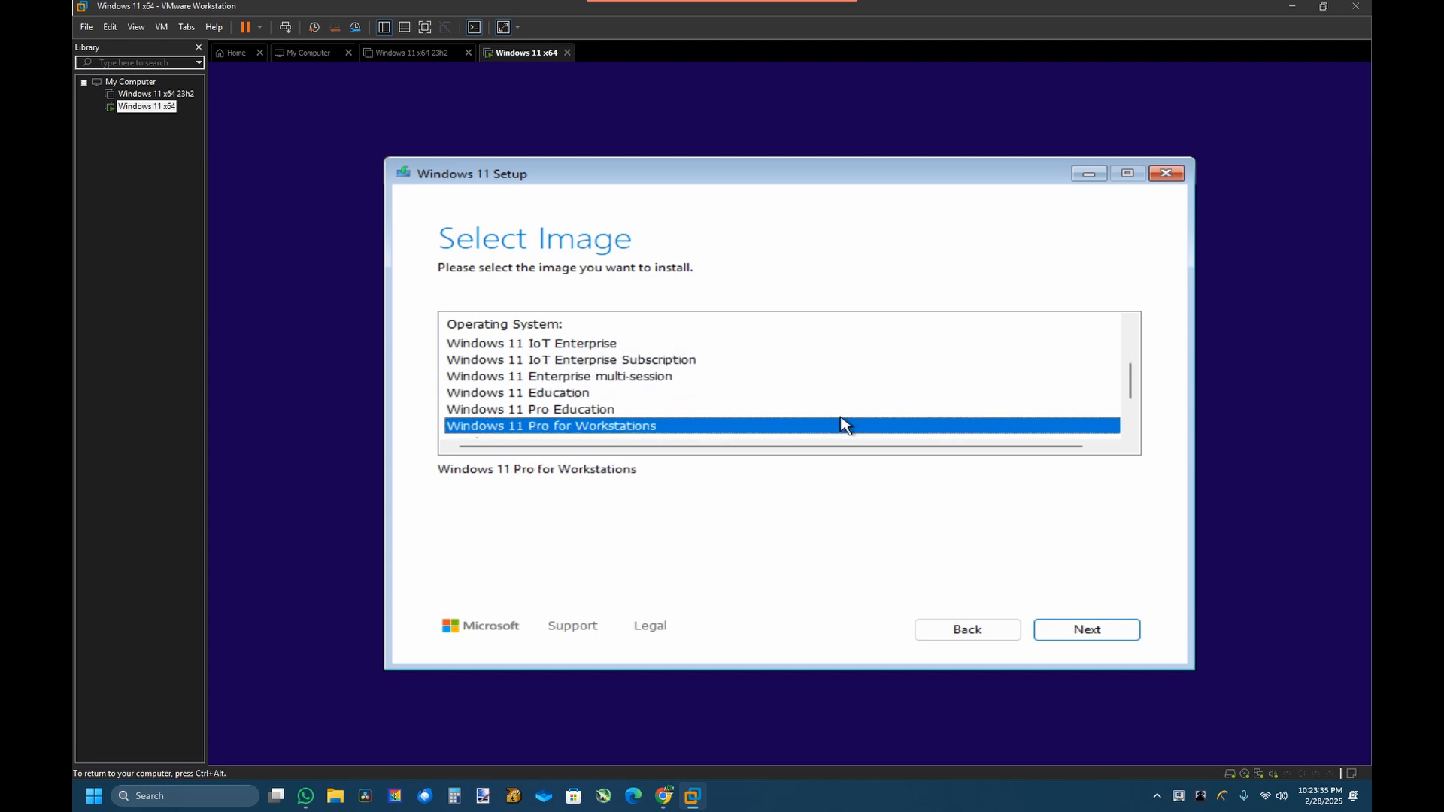
key("Up")
key("Up")
key("Up")
key("Up")
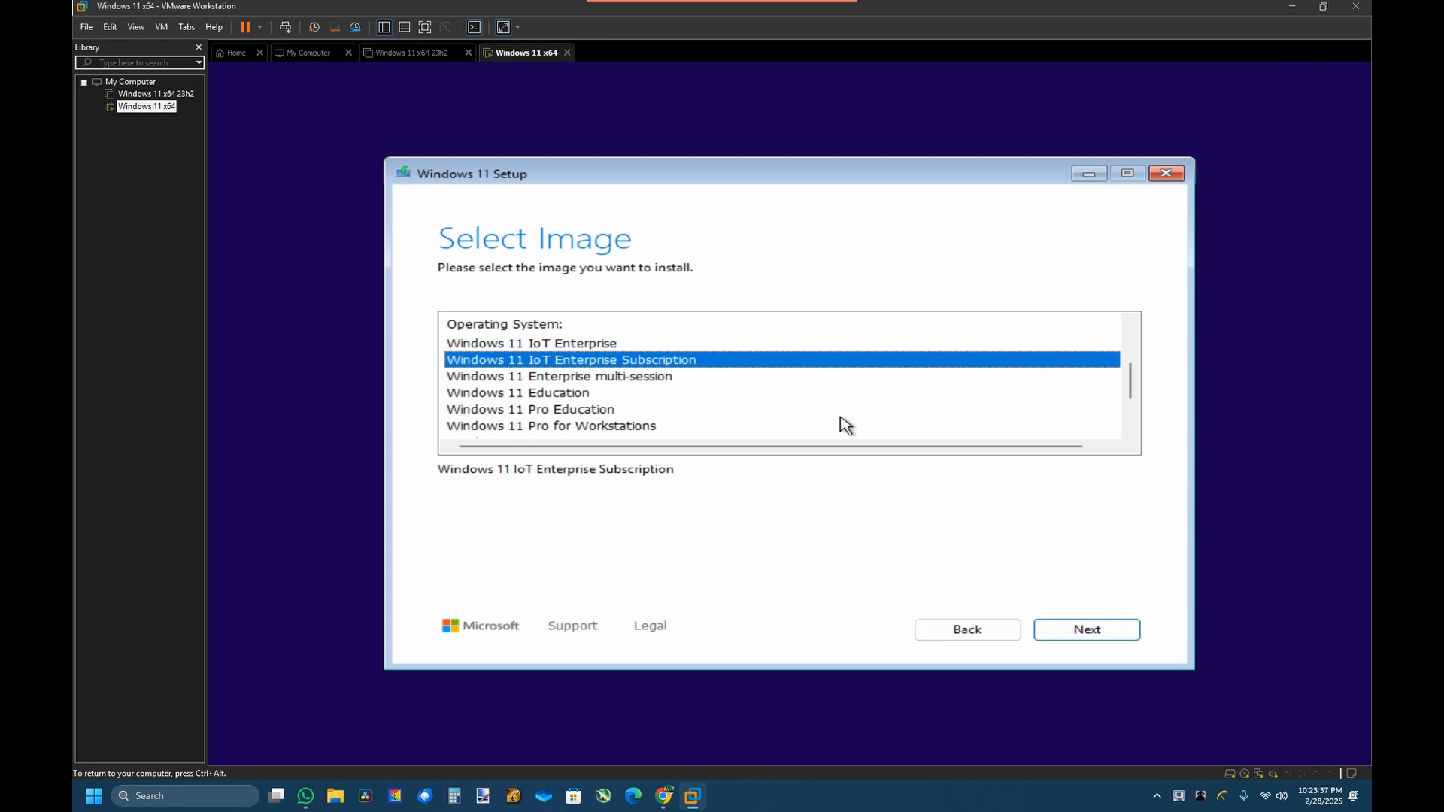
key("Down")
key("Down")
key("Down")
key("Down")
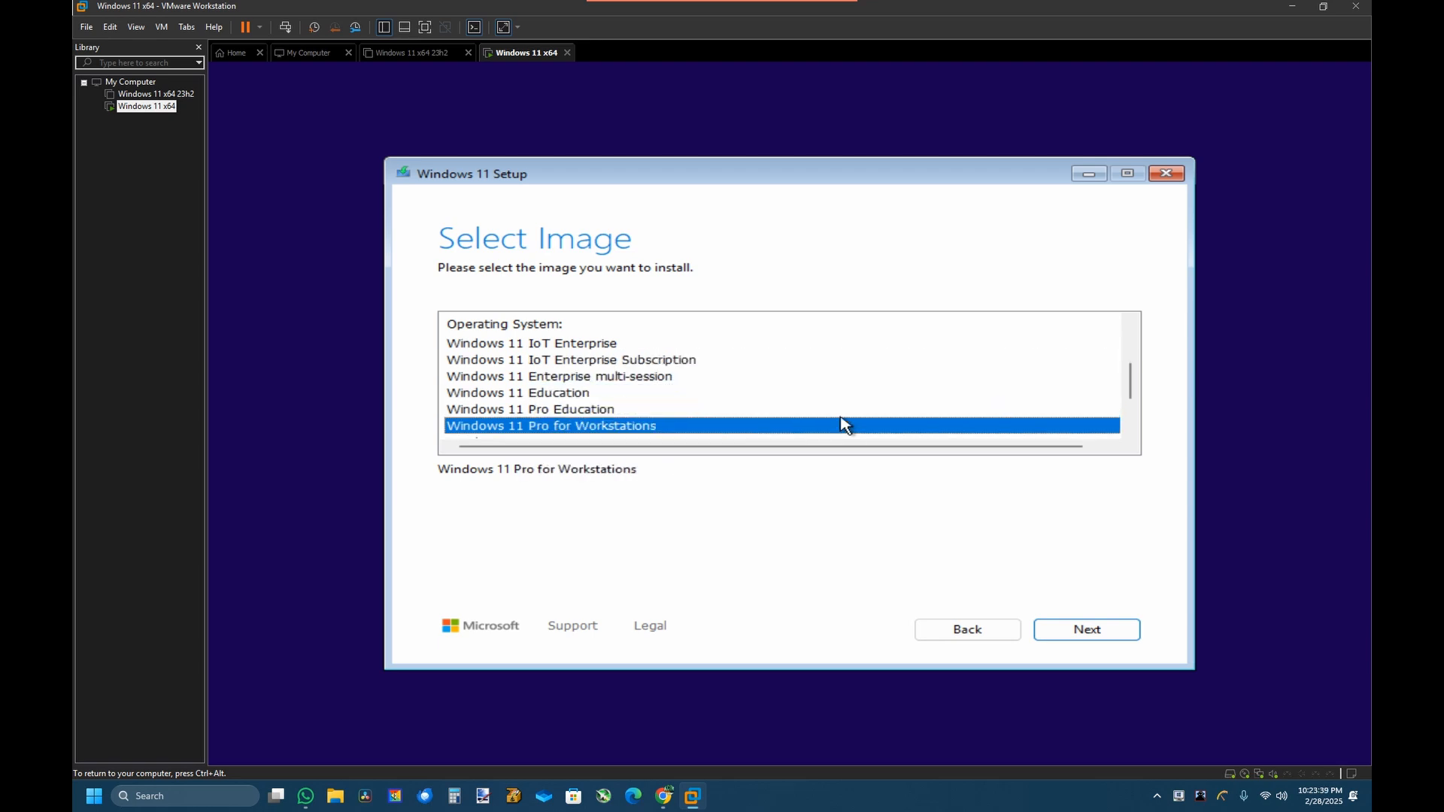
key("Up")
key("Up")
key("Up")
key("Up")
key("Up")
key("Up")
key("Up")
key("Up")
key("Up")
key("Up")
key("Up")
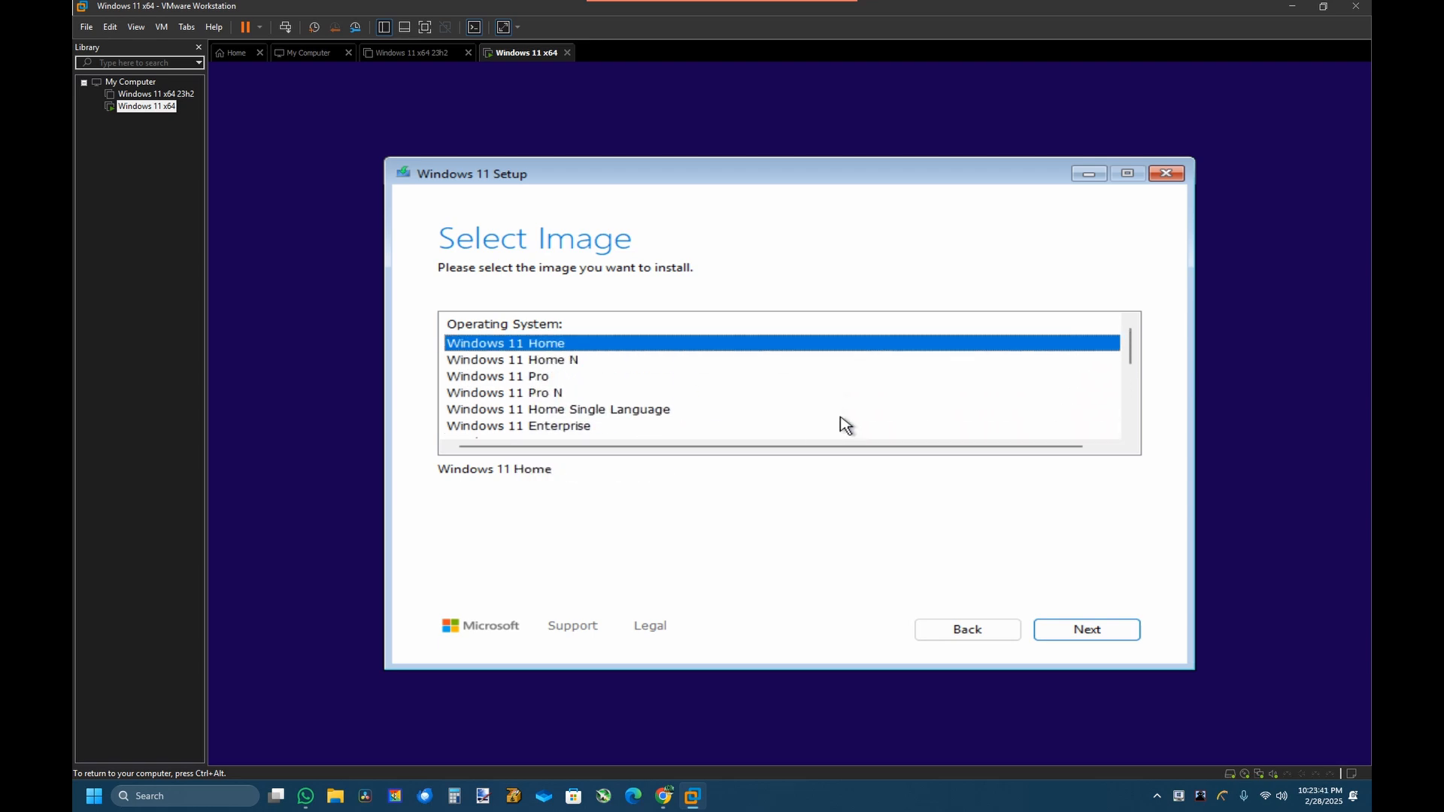
Choose the Windows 11 Pro image for installation and accept the license terms
key("Down")
key("Down")
key("Down")
key("Up")
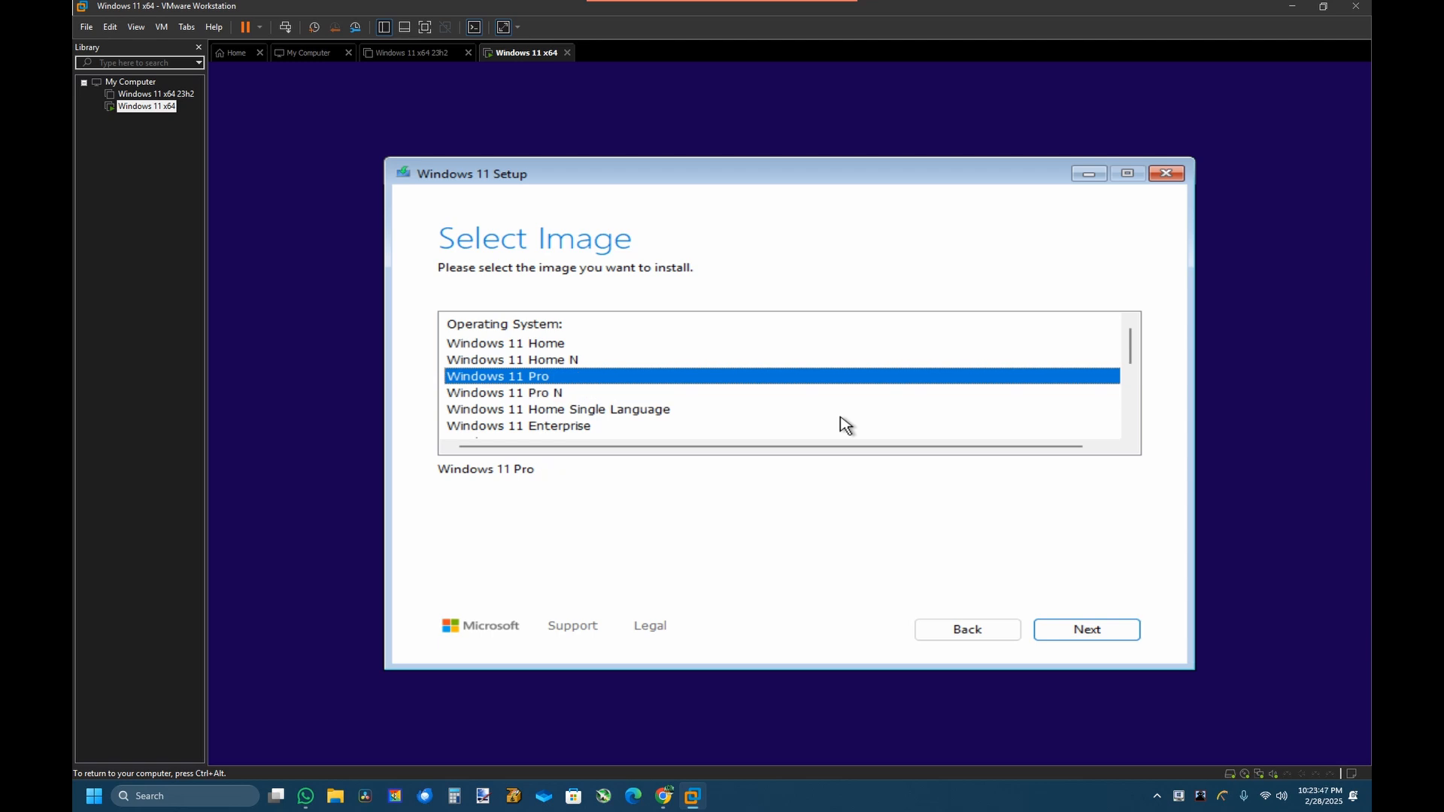
key("Return")
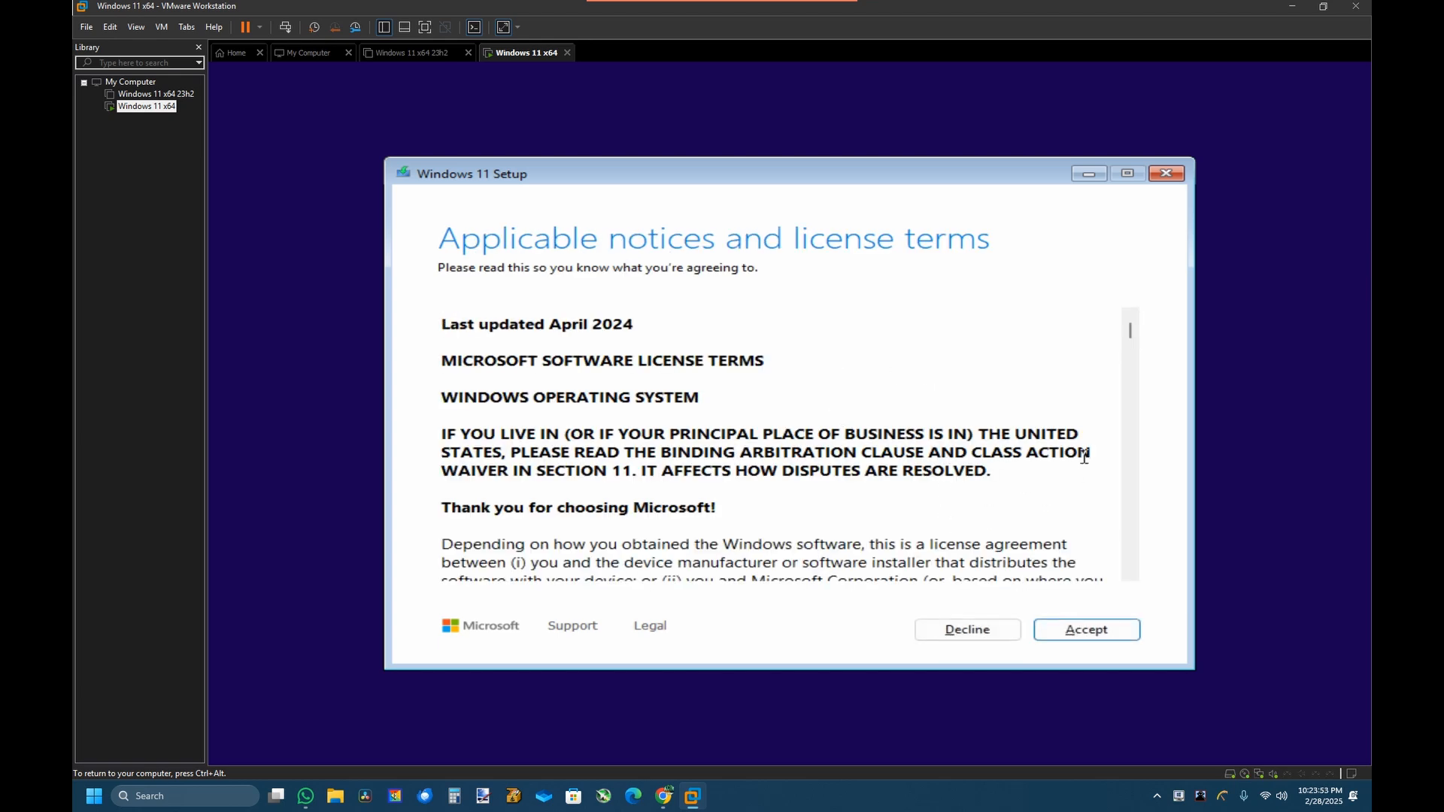
left_click(1088, 625)
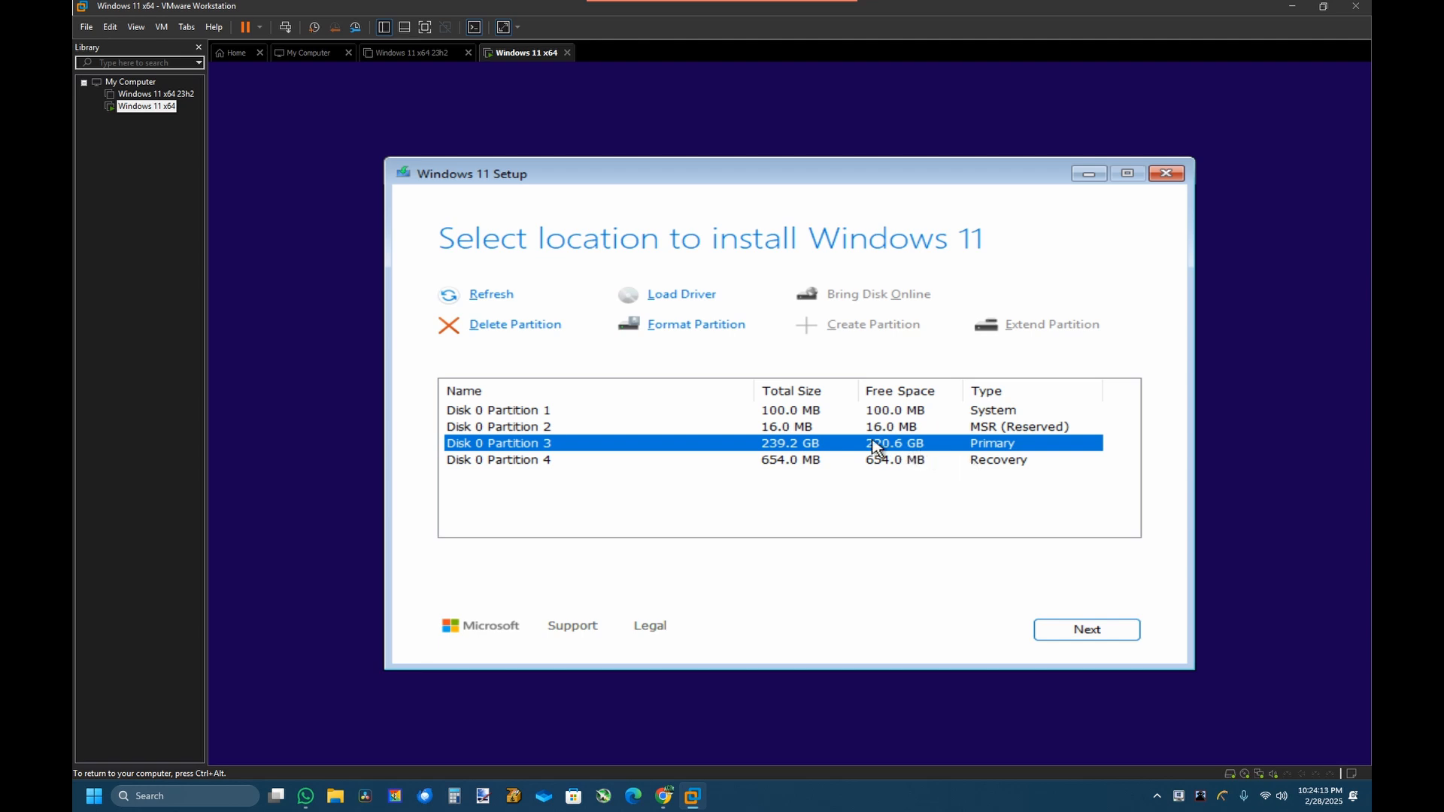
Delete Disk 0 partitions 4, 3, 2 and 1 so that the whole disk is unallocated space
left_click(617, 459)
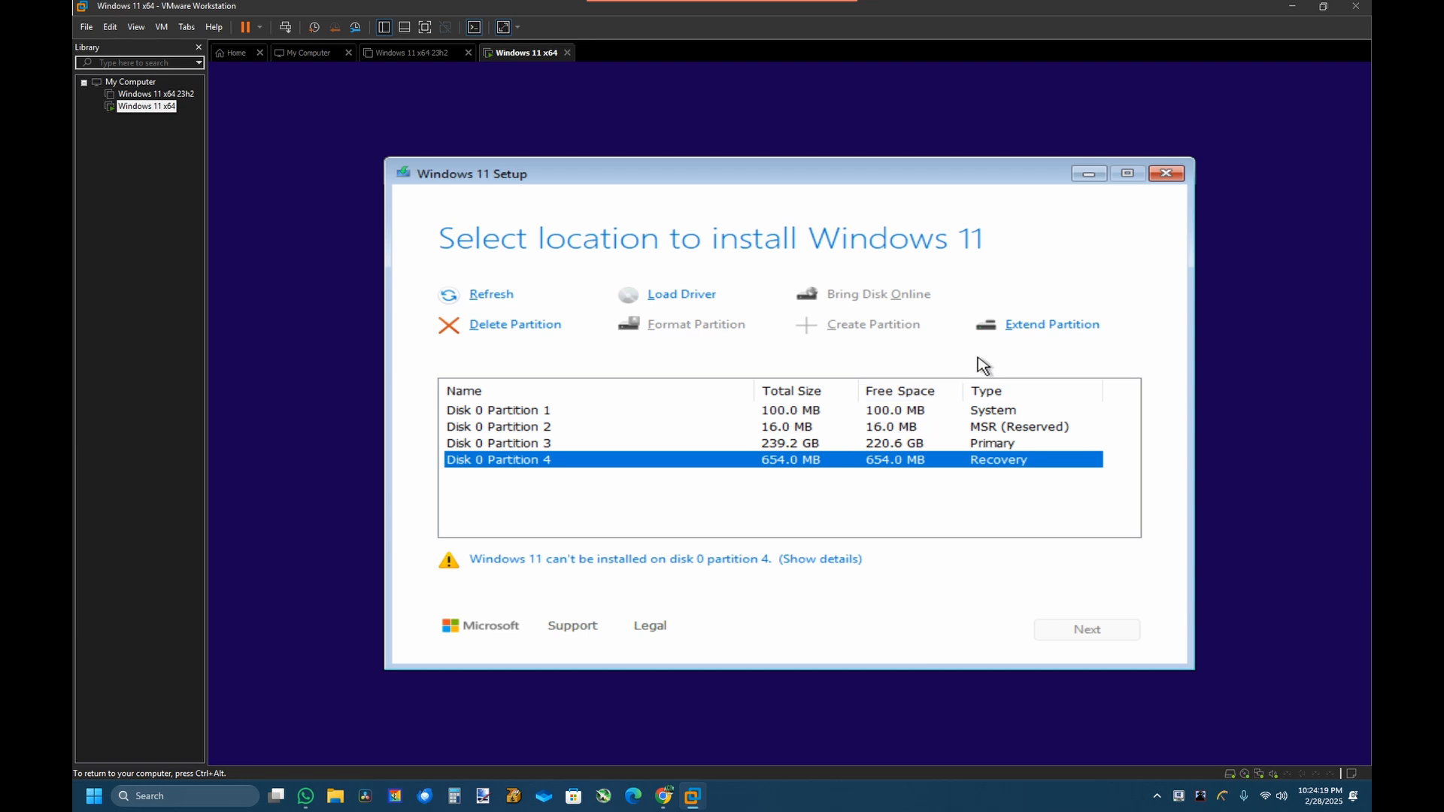
left_click(562, 327)
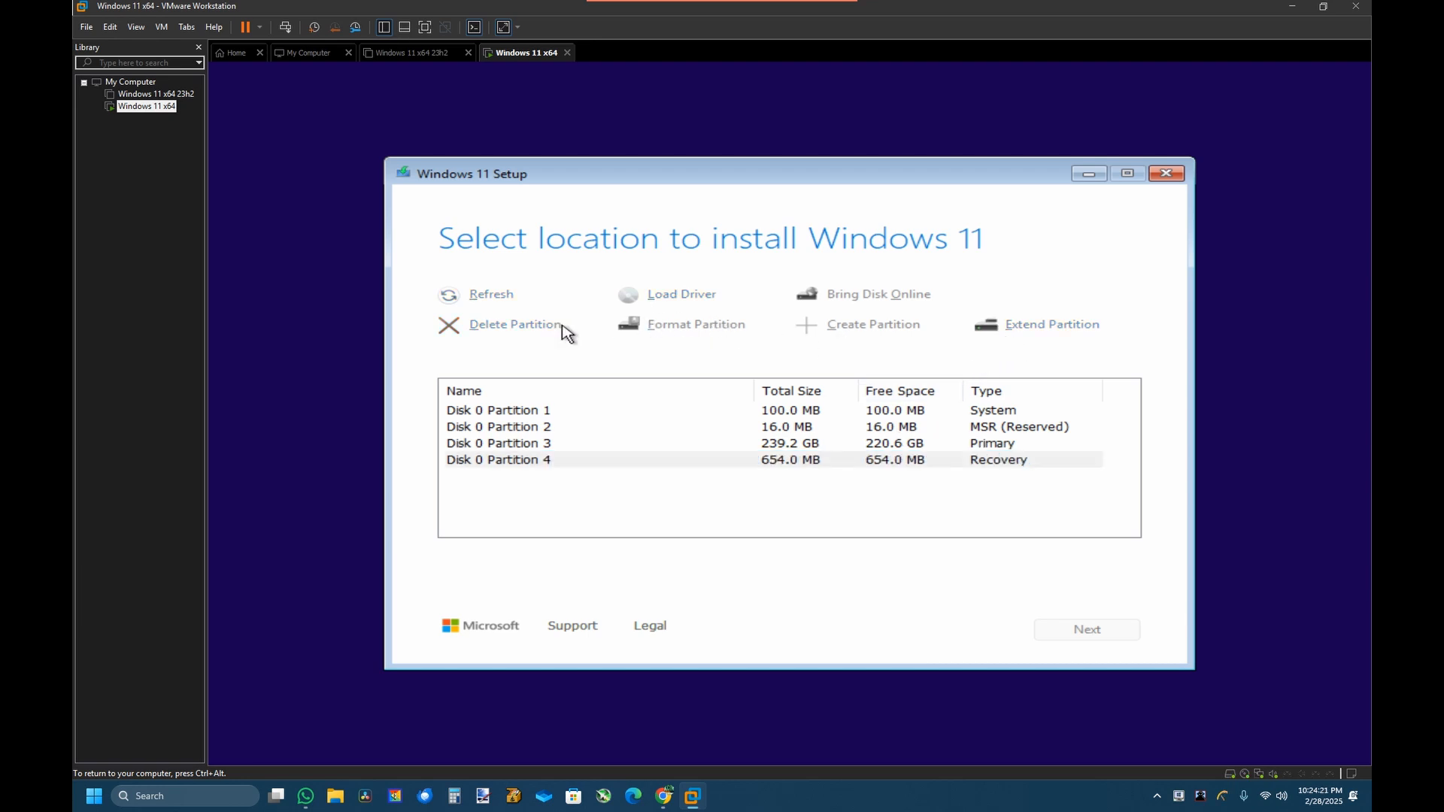
left_click(648, 444)
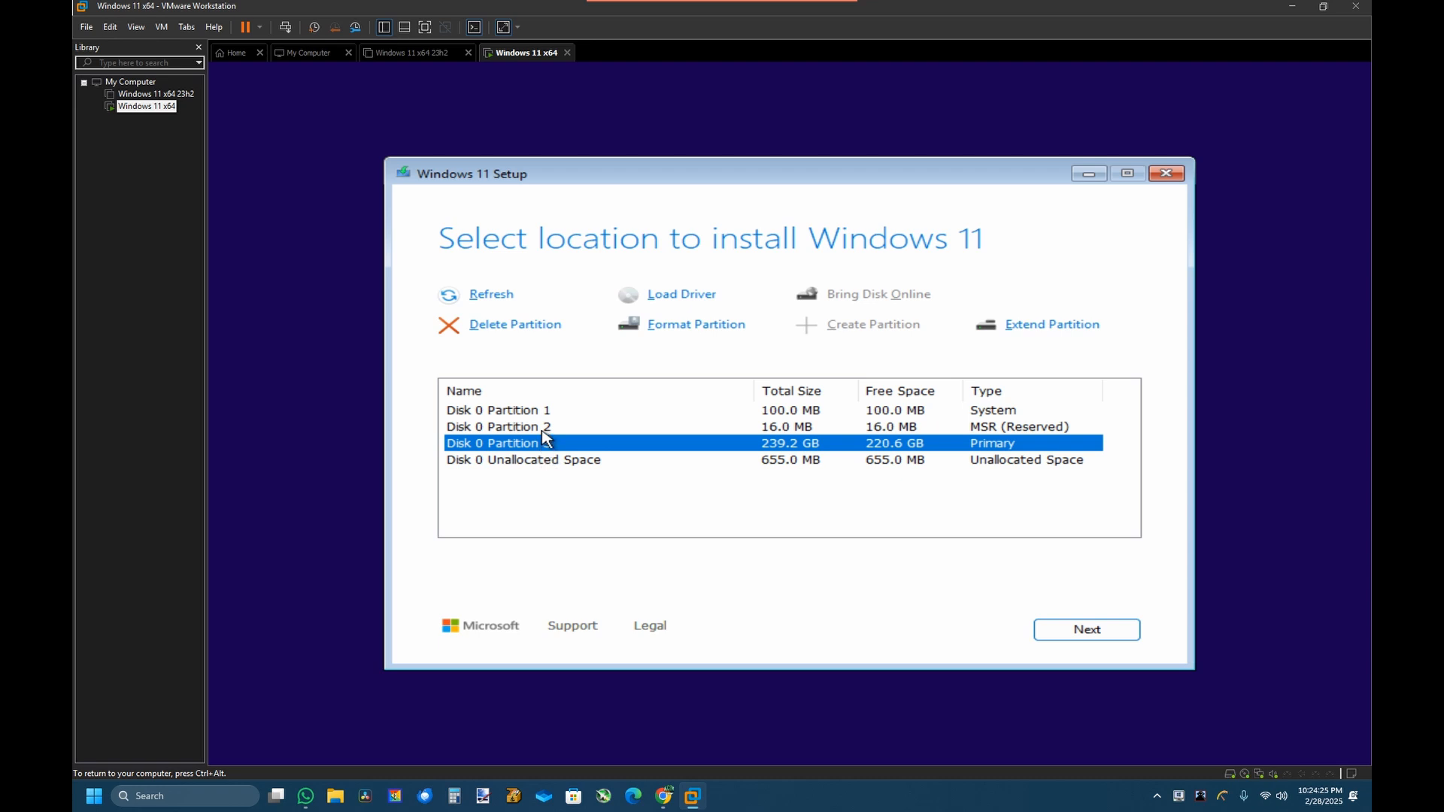
left_click(517, 328)
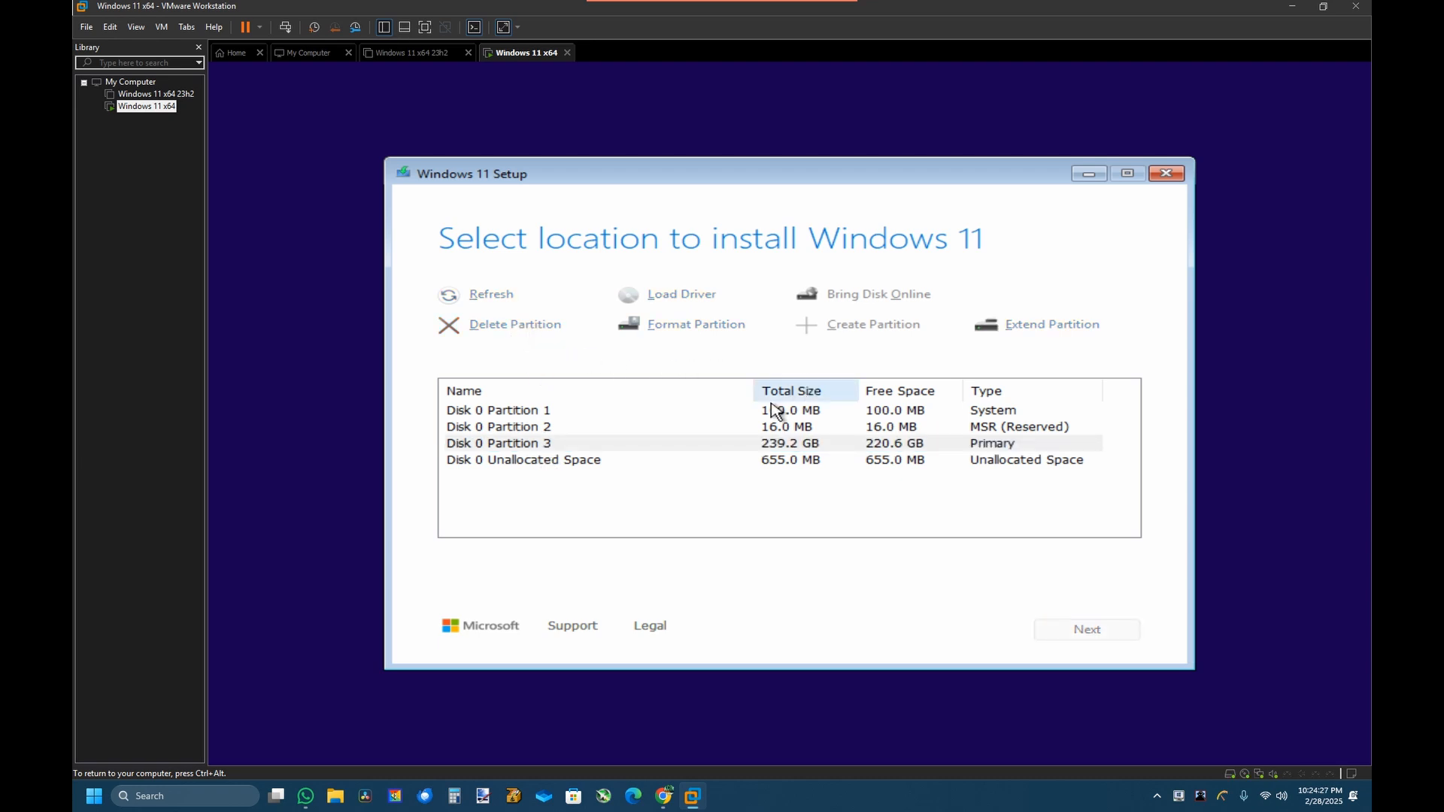
left_click(575, 427)
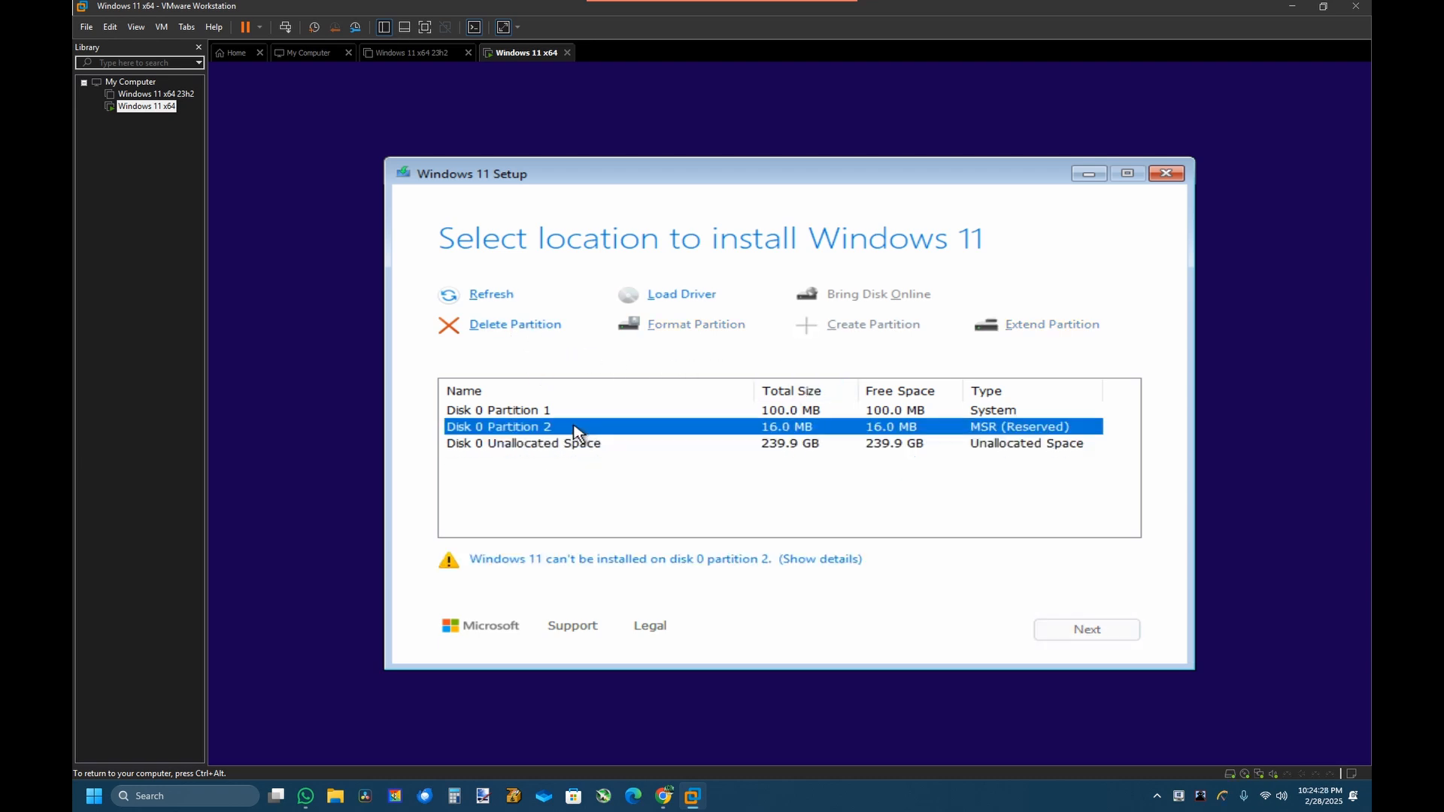
left_click(527, 328)
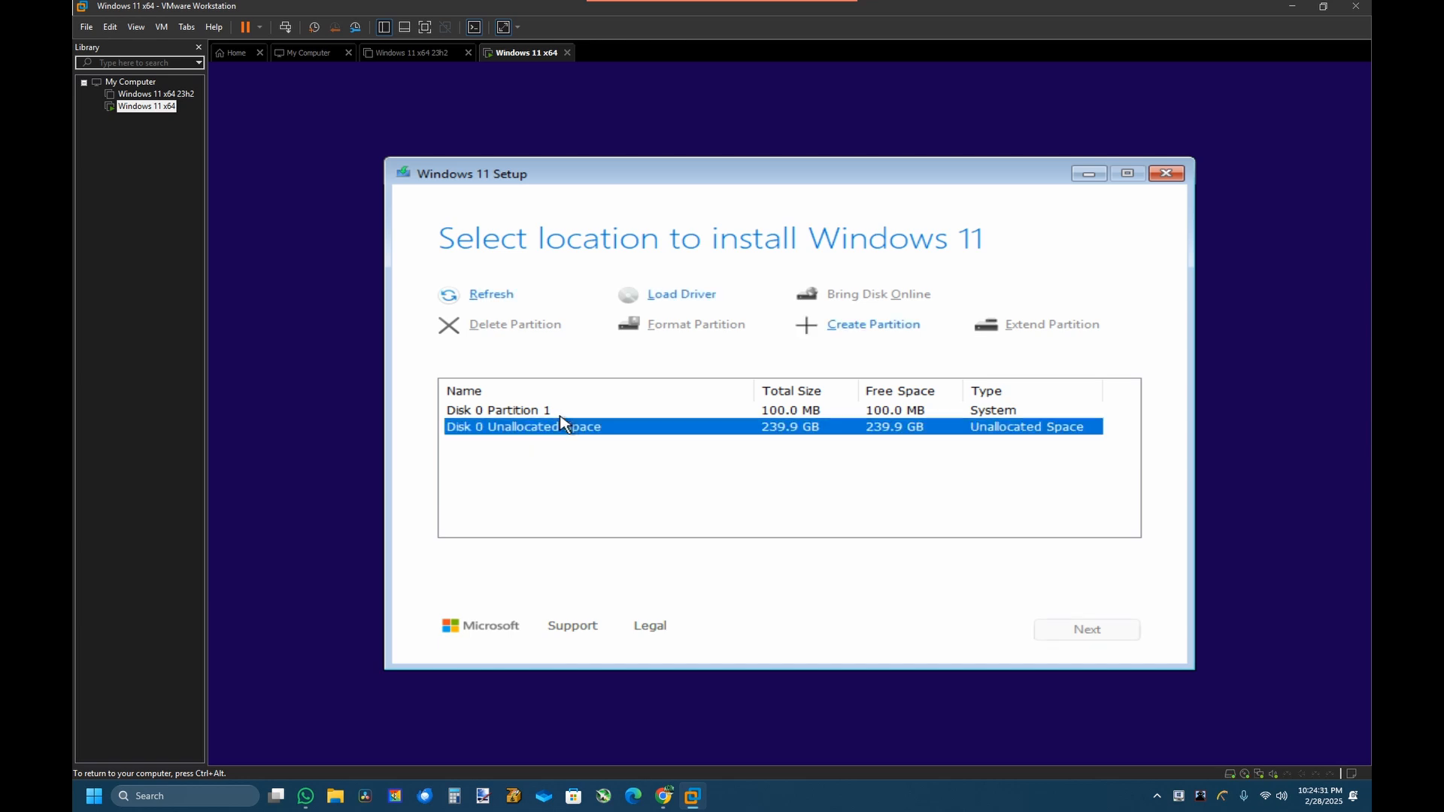
left_click(536, 411)
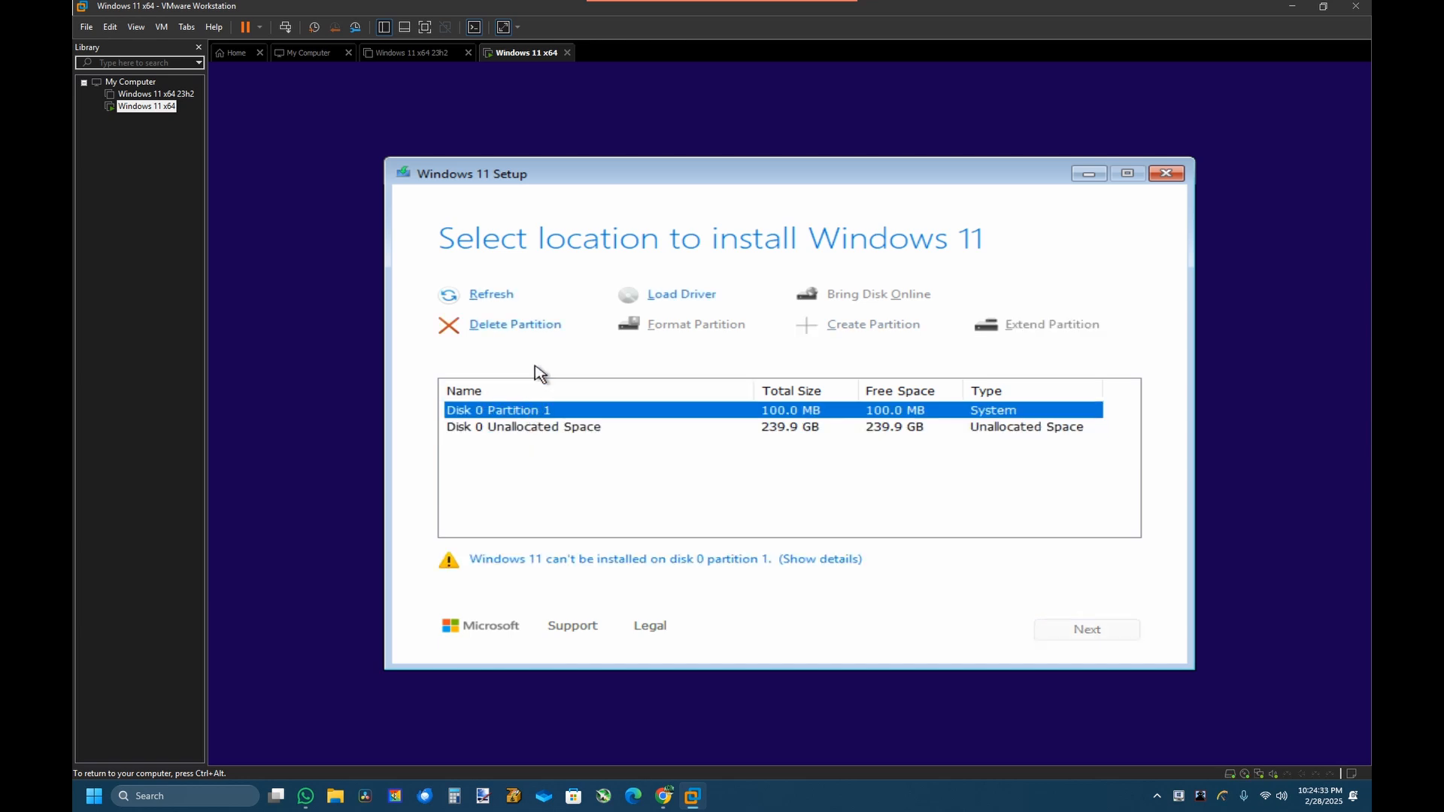
left_click(536, 325)
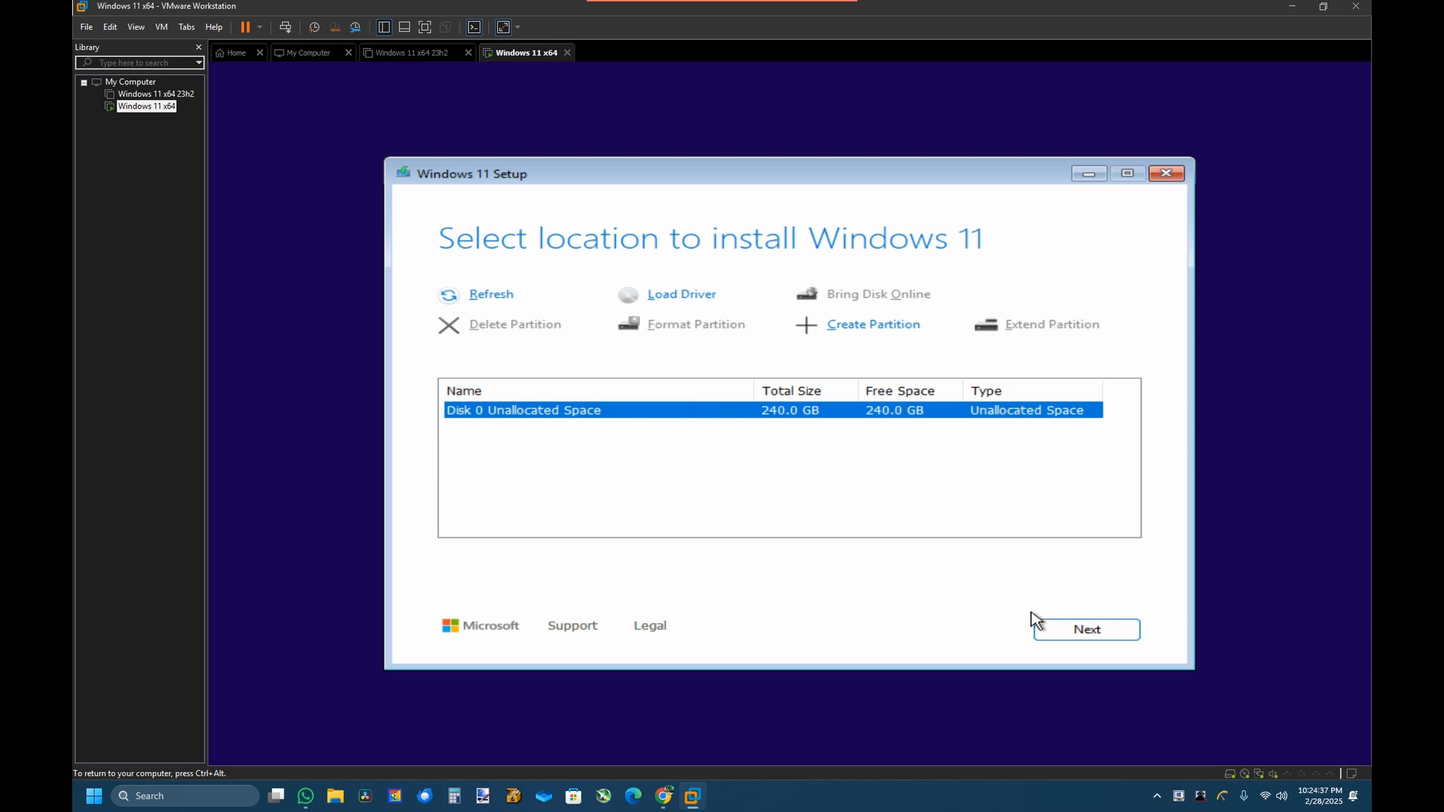
Select the unallocated space of Disk 0 as the install location and start the Windows 11 Pro installation
left_click(1060, 629)
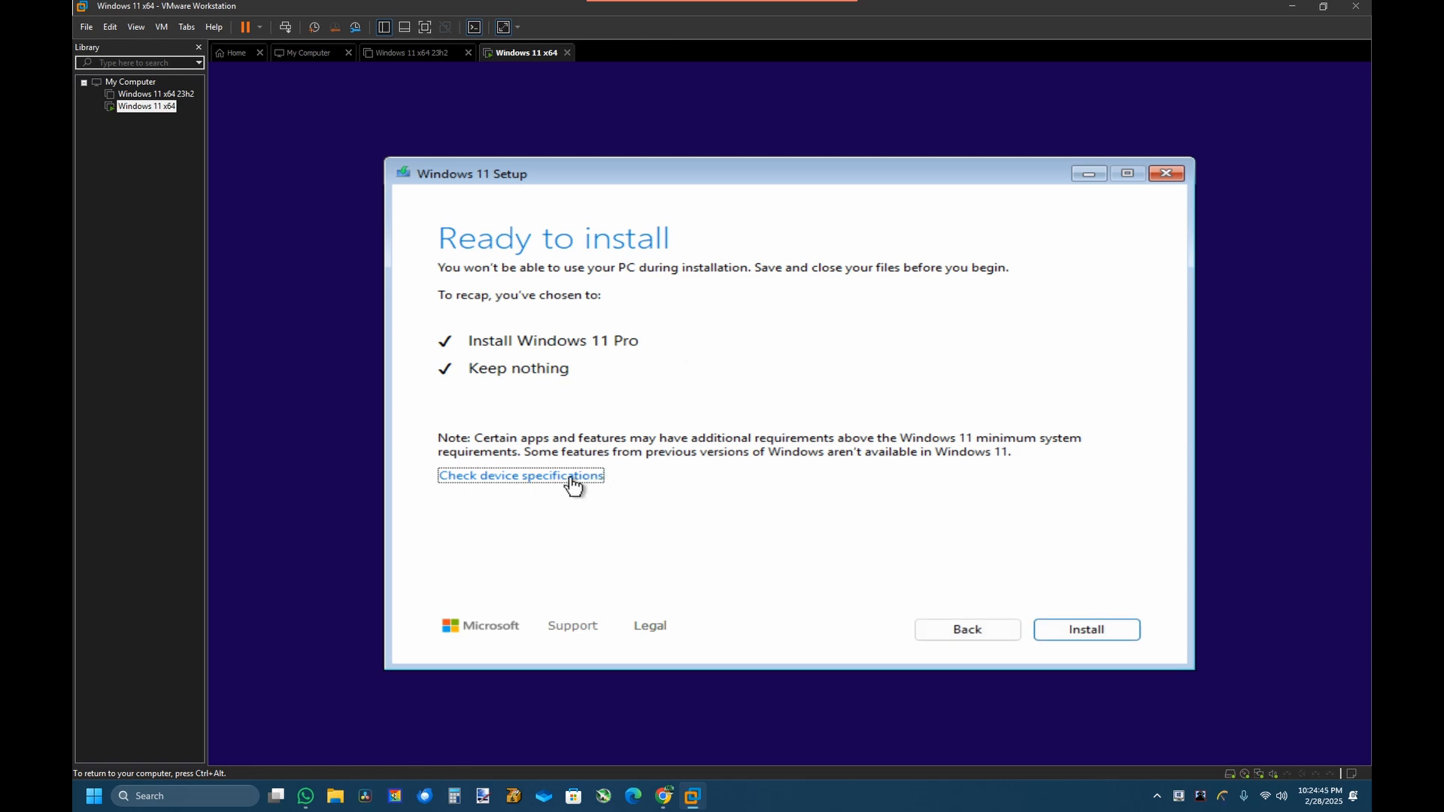
left_click(1073, 630)
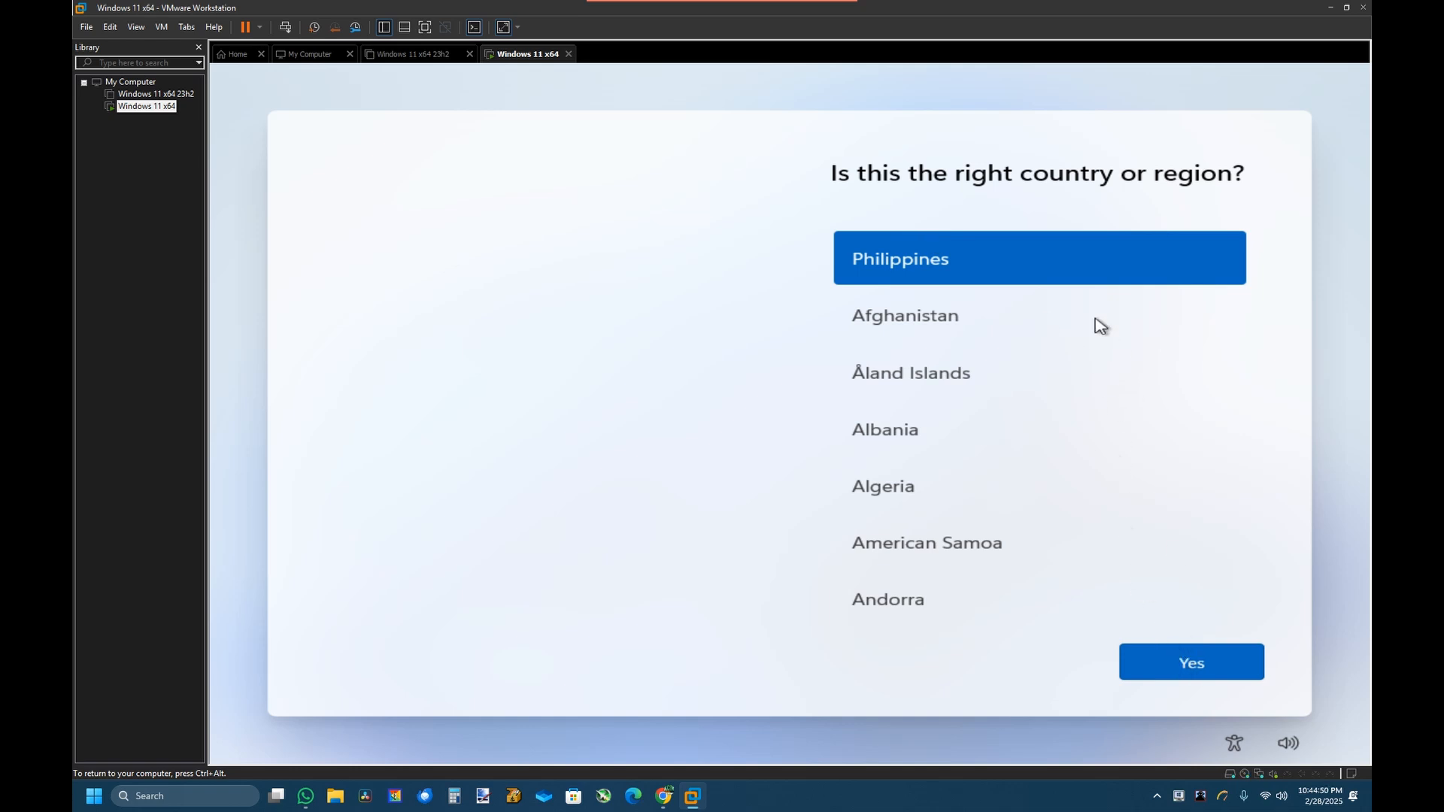
Confirm Philippines as the country or region and skip naming the device
left_click(1199, 670)
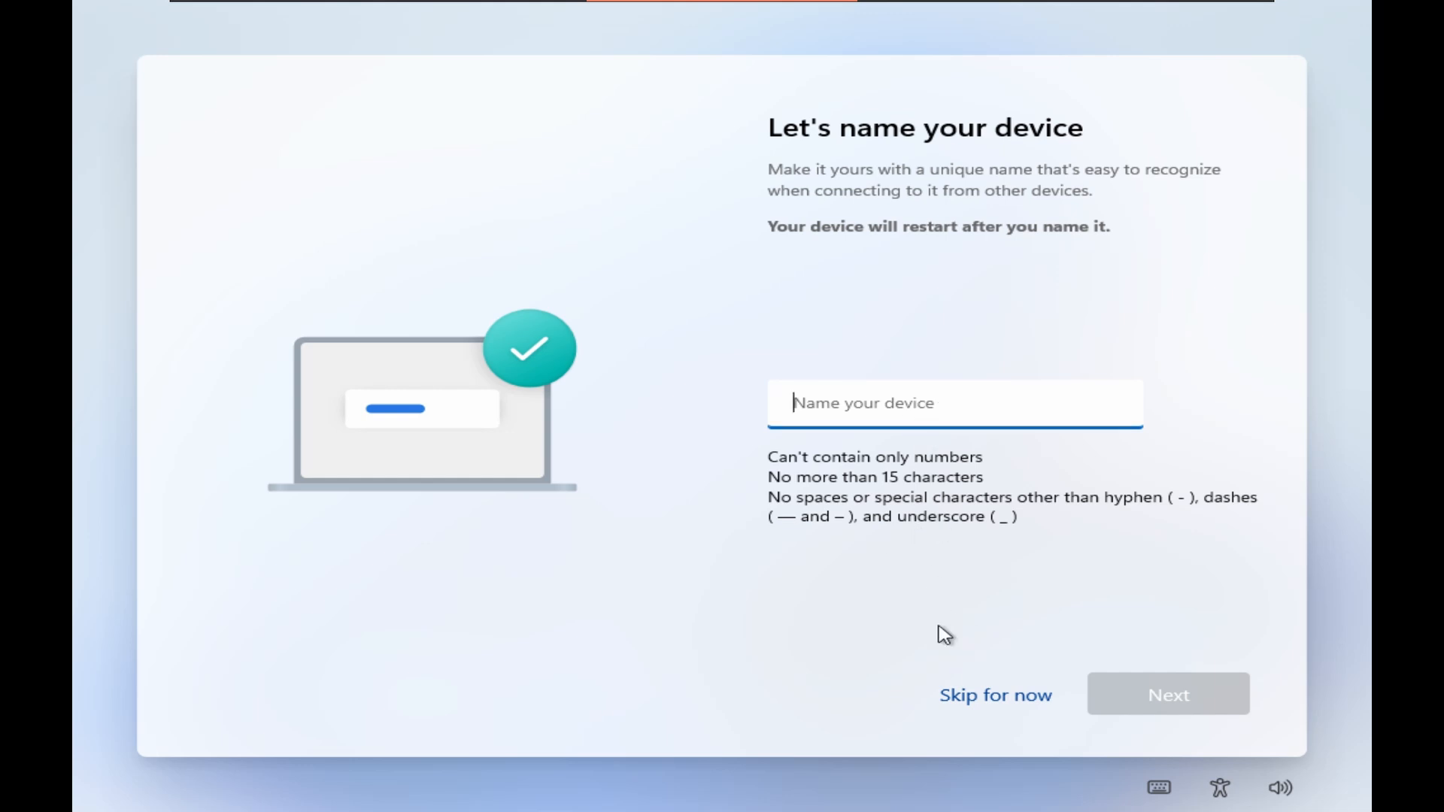
left_click(970, 695)
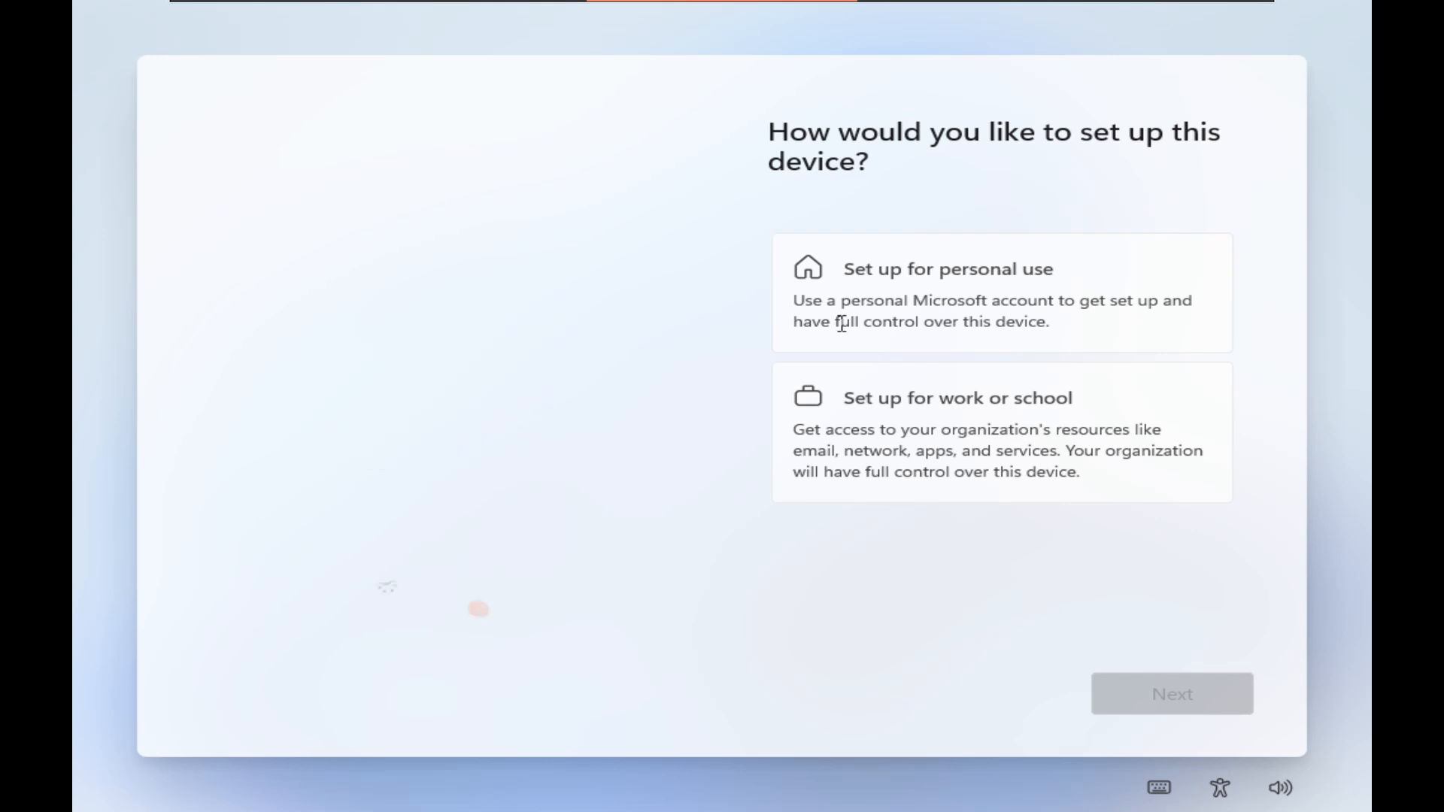
Set up the device for work or school and choose Domain join instead from the sign-in options
left_click(922, 433)
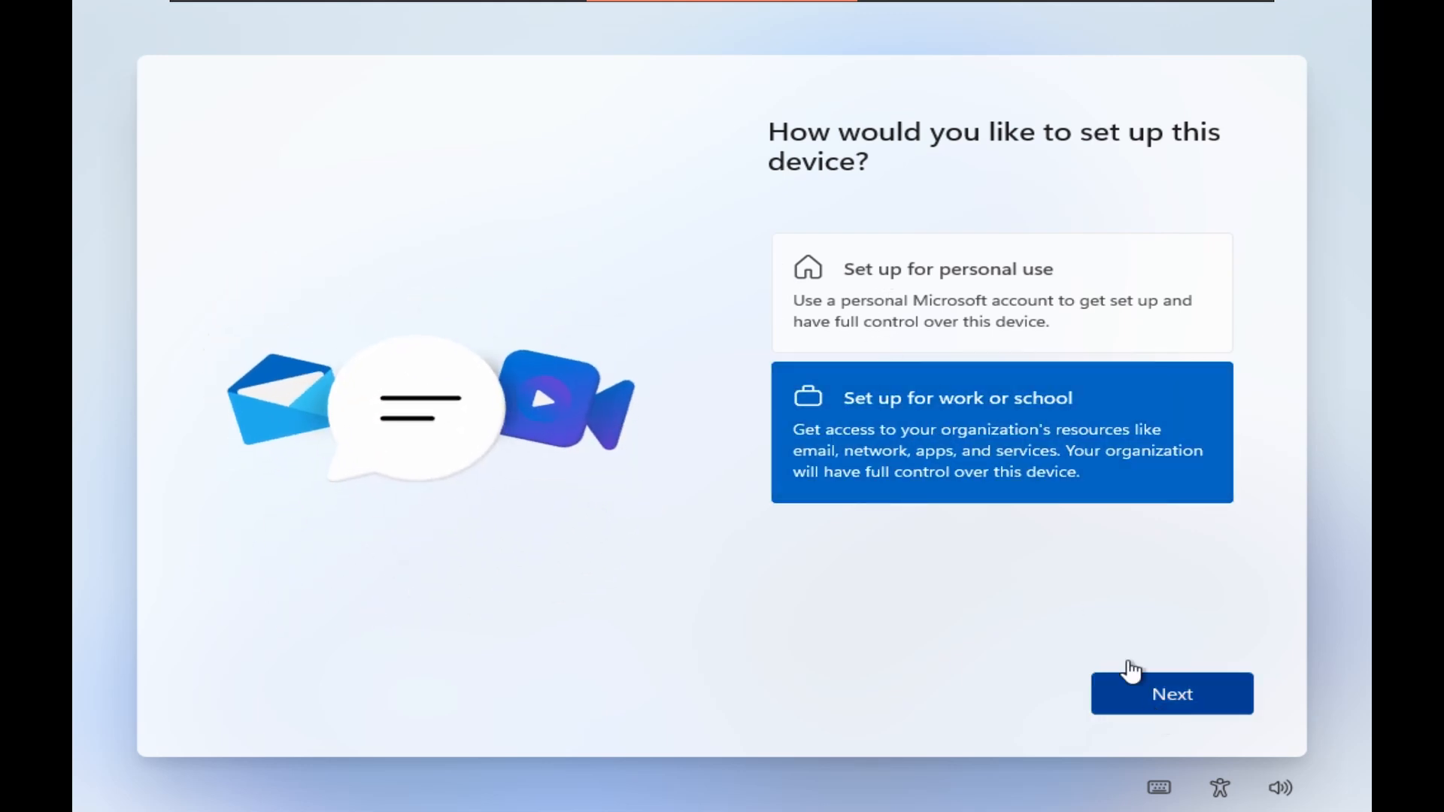
left_click(1145, 695)
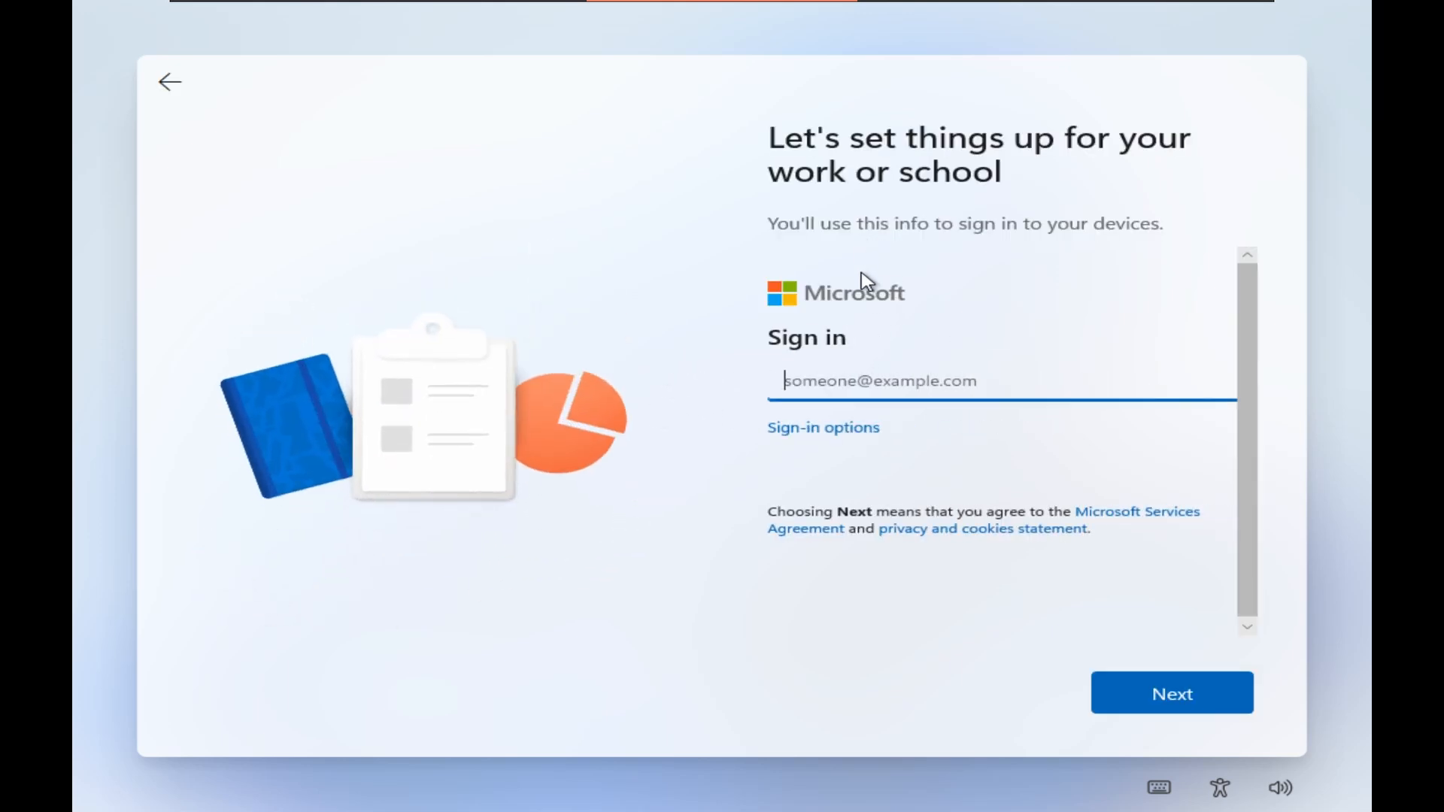
left_click(840, 430)
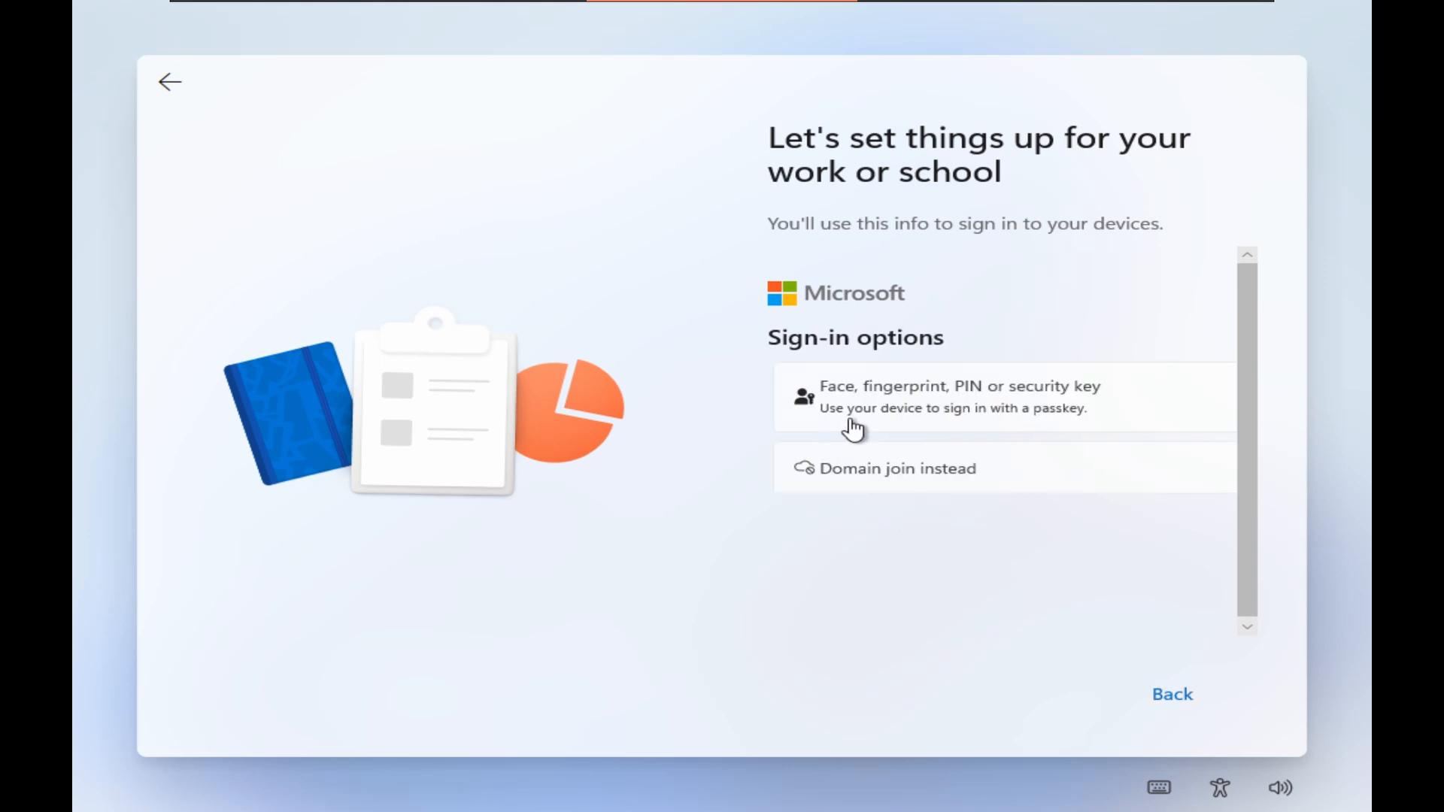
left_click(895, 474)
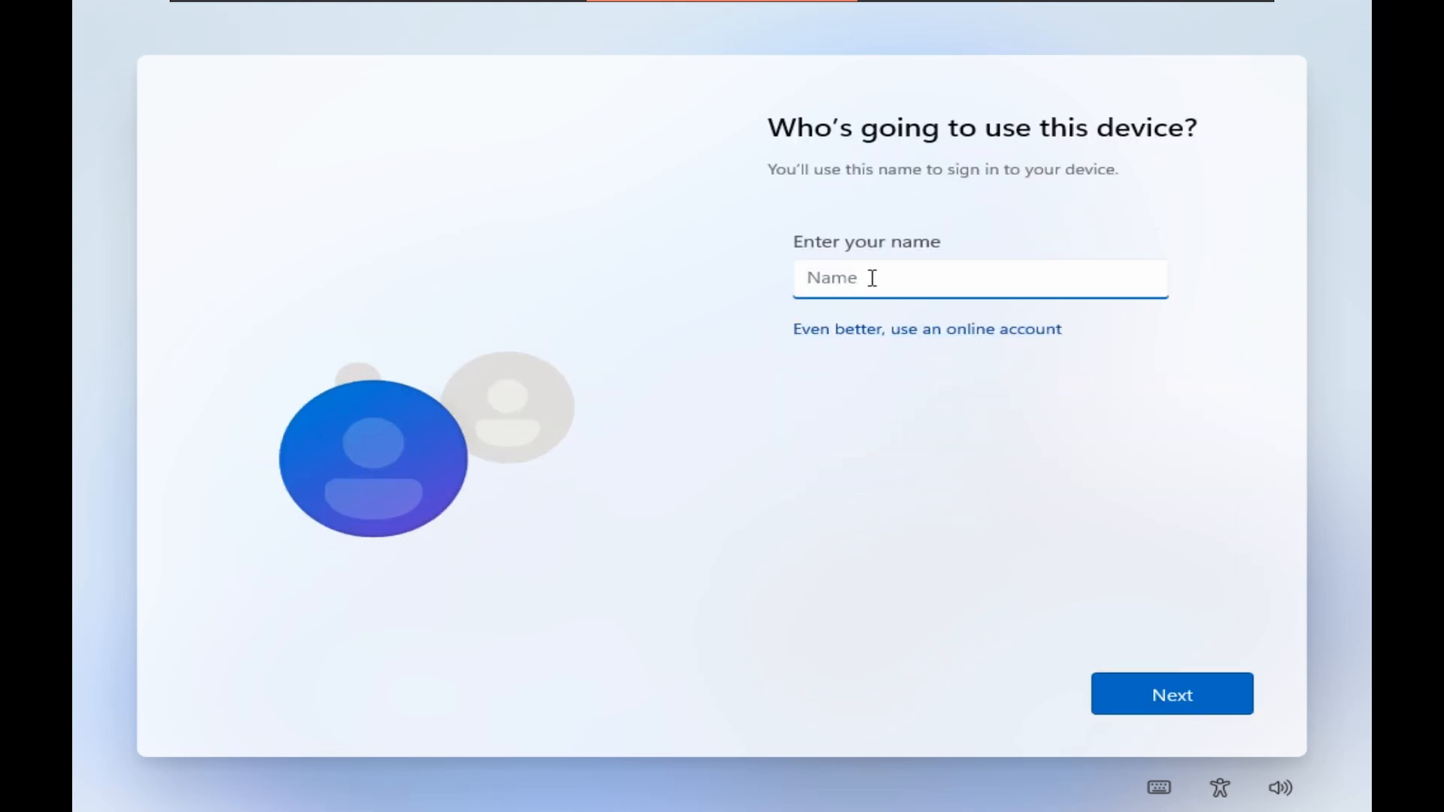
Enter the local user's name for the device and continue with the password left blank
type("nick1")
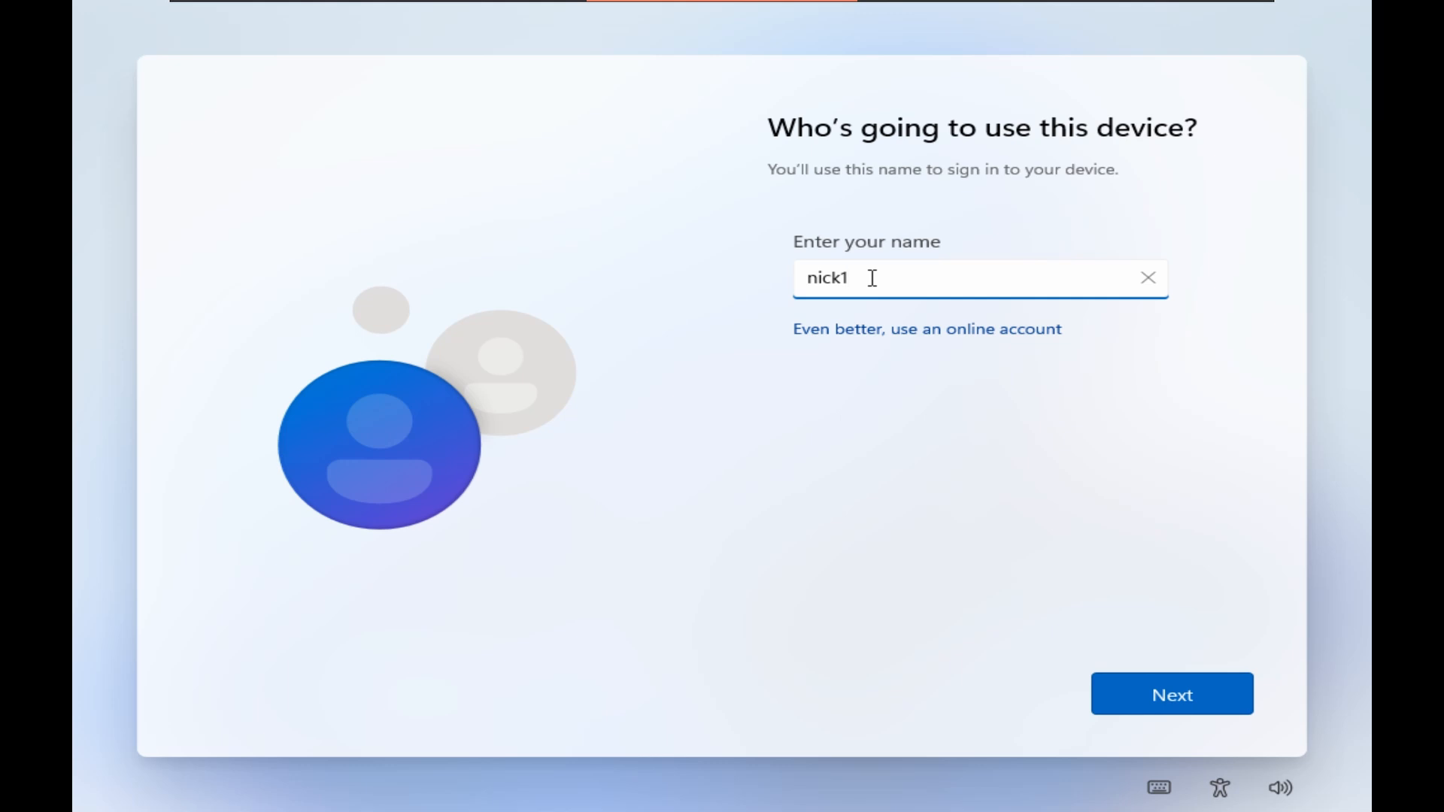
left_click(1142, 683)
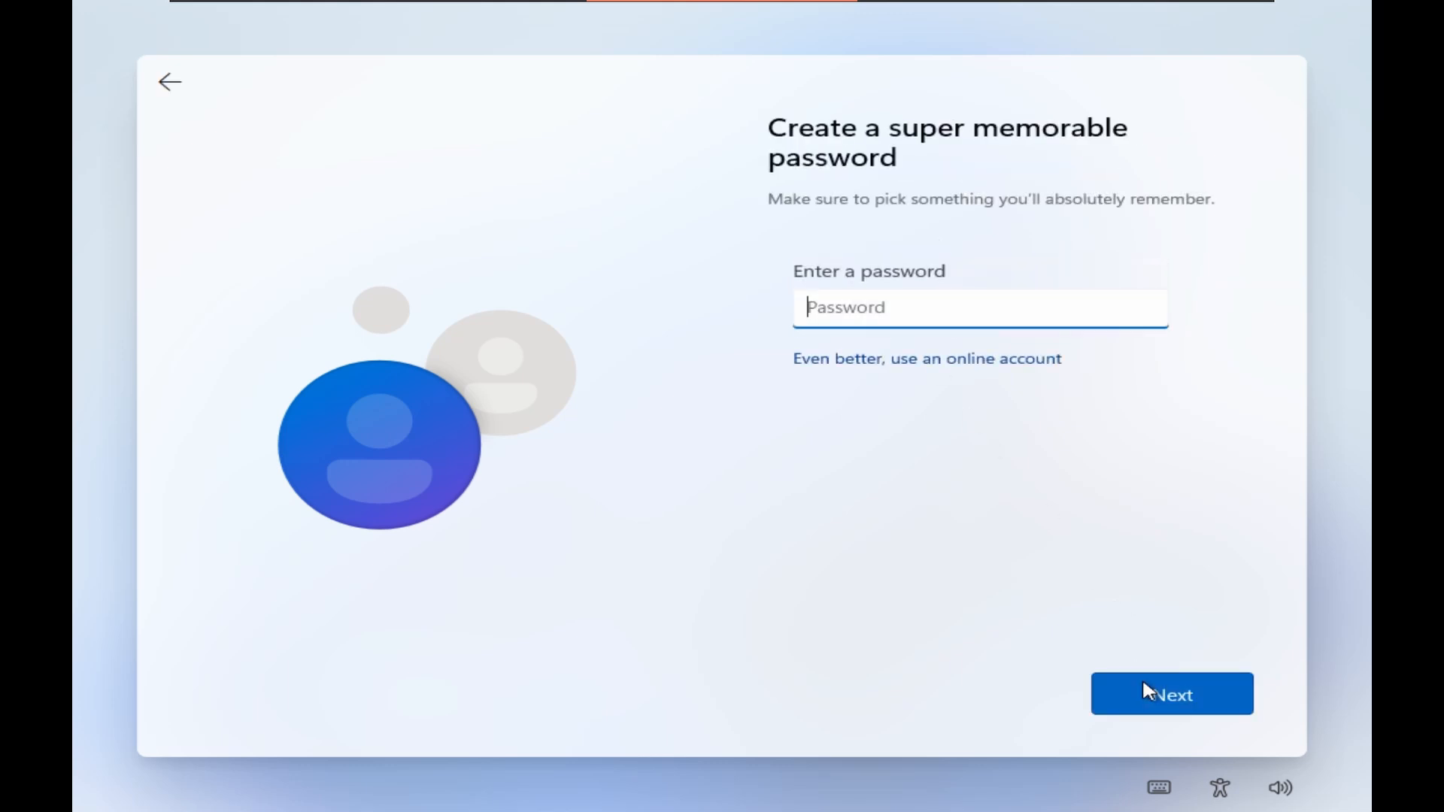
left_click(1165, 688)
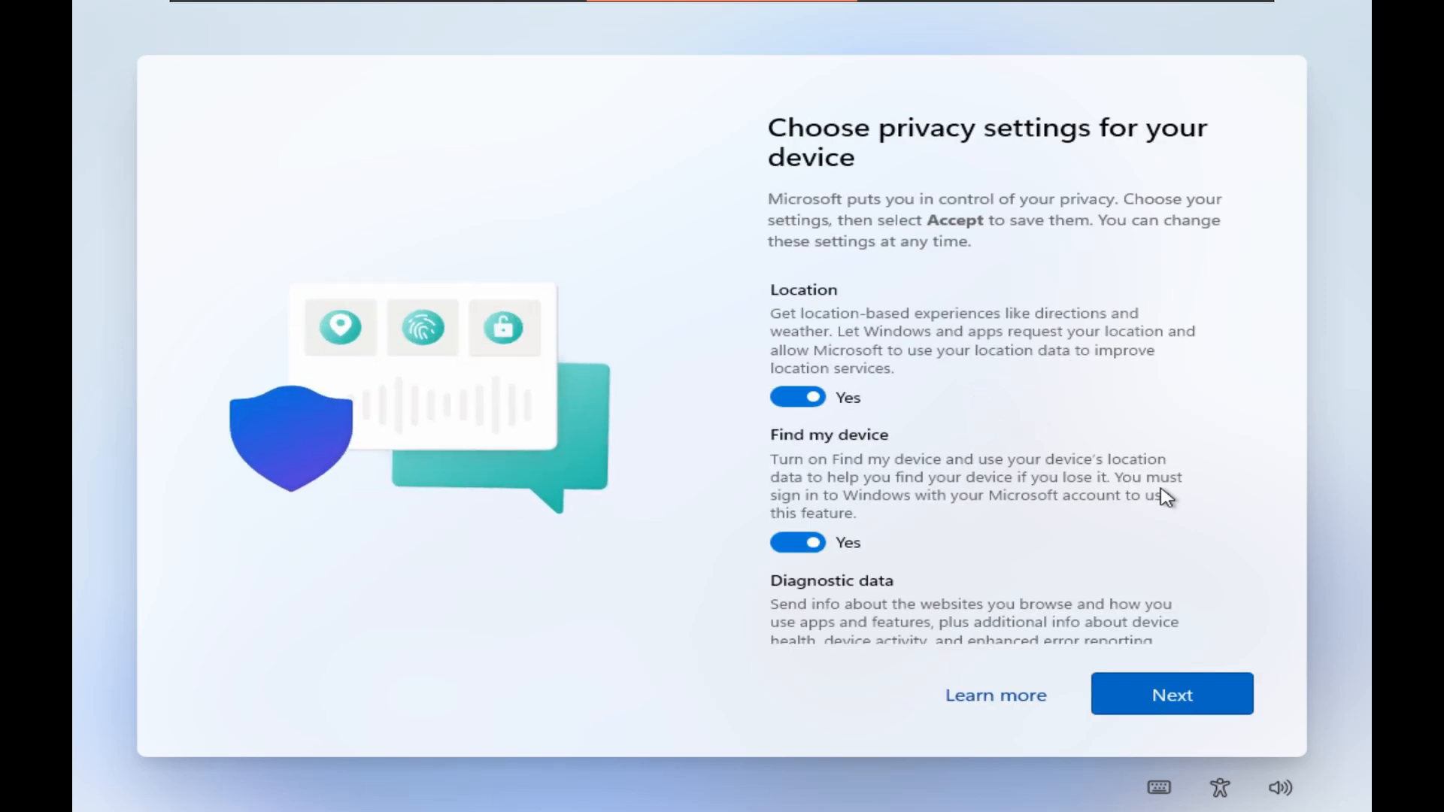
Set Location, Find my device and Tailored experiences to No and Inking & typing to Yes, and accept the privacy settings
left_click(808, 399)
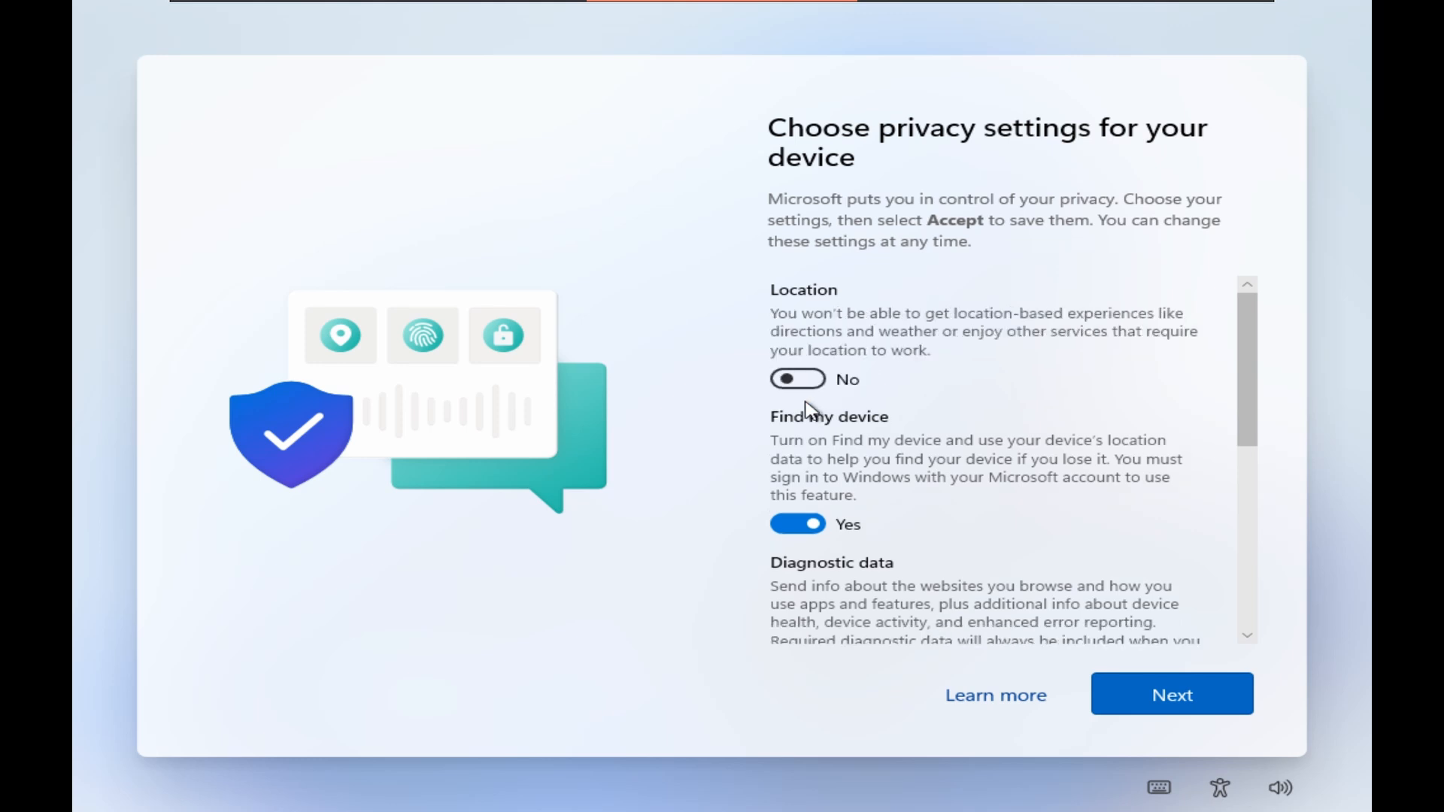
left_click(791, 516)
scroll(868, 490, "down", 2)
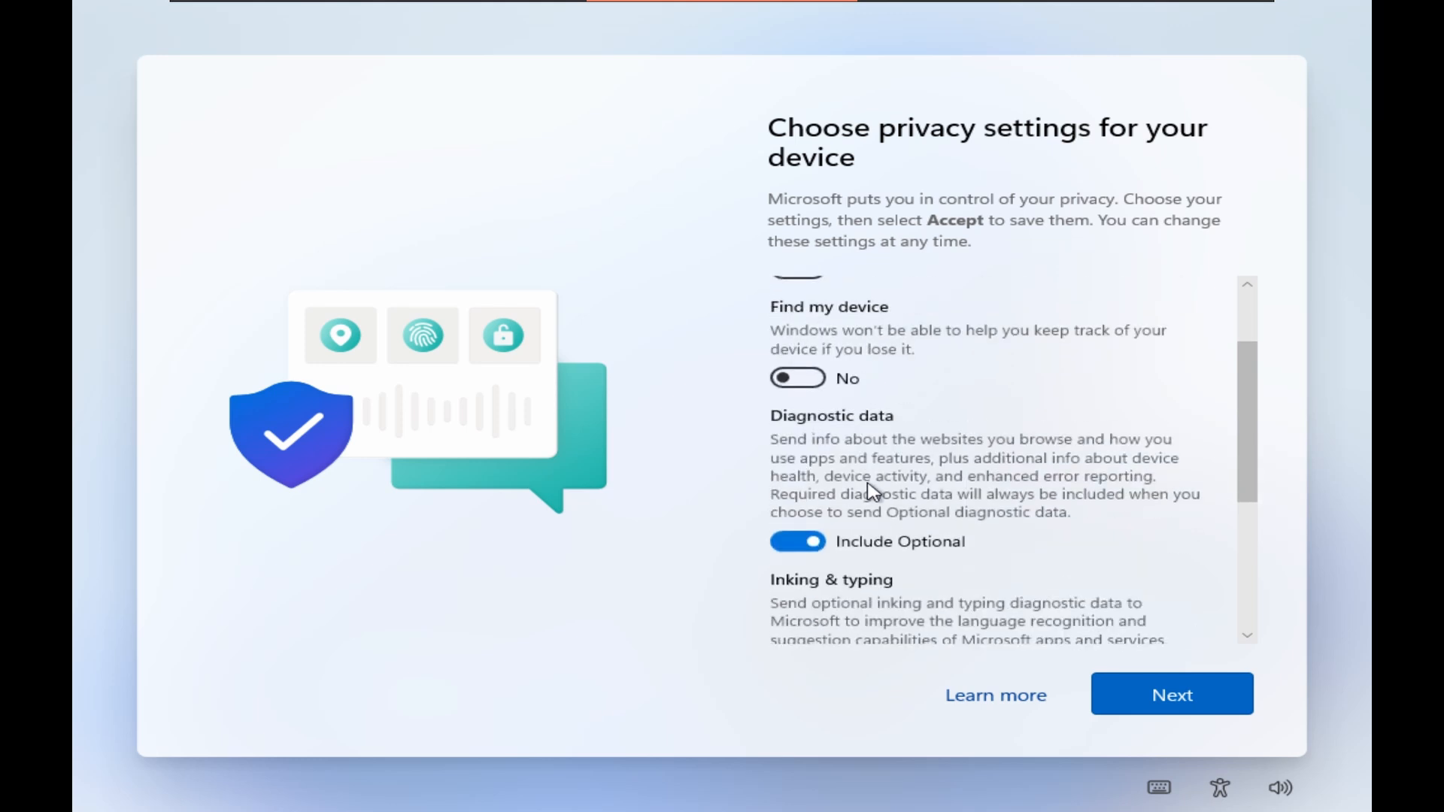
scroll(867, 528, "down", 2)
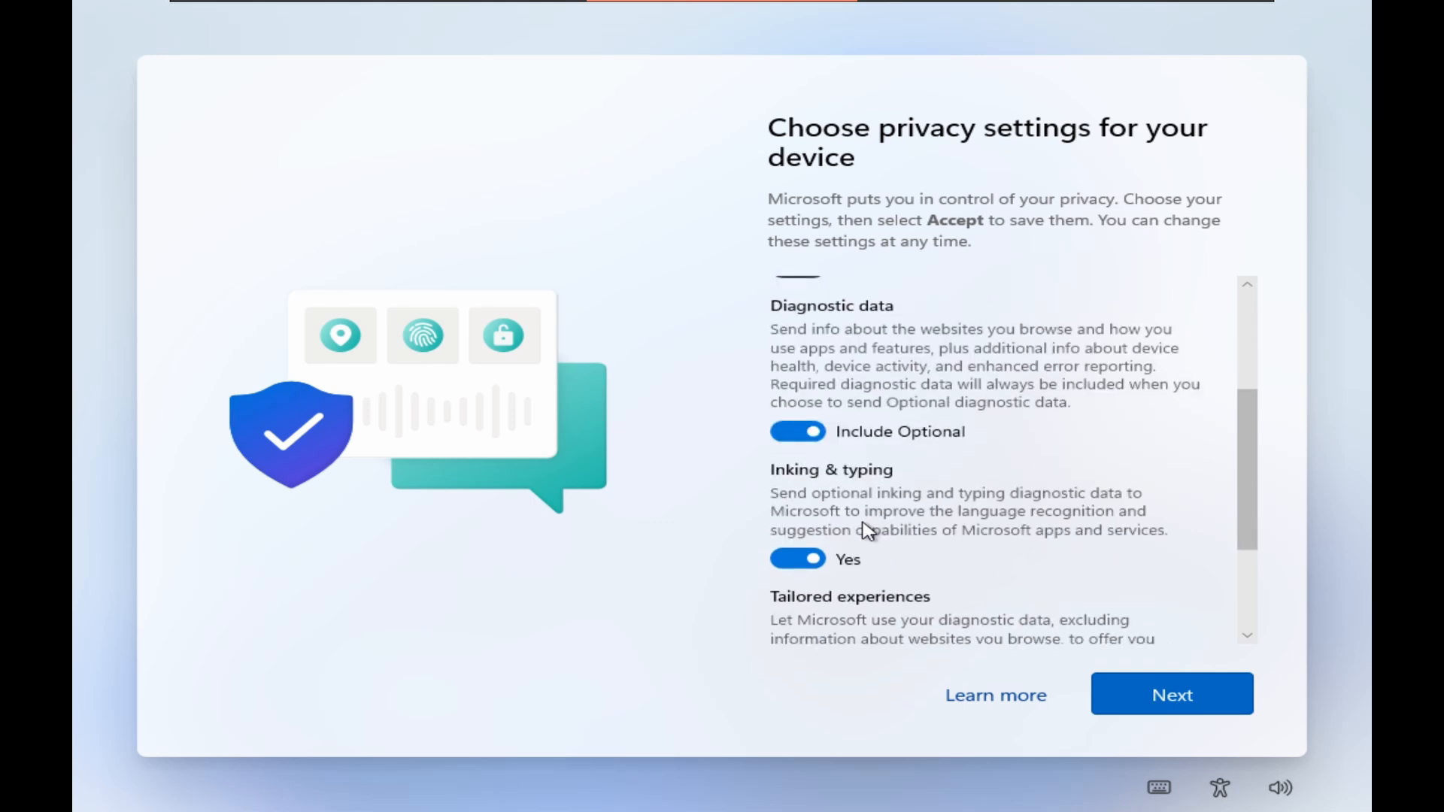
scroll(869, 531, "down", 2)
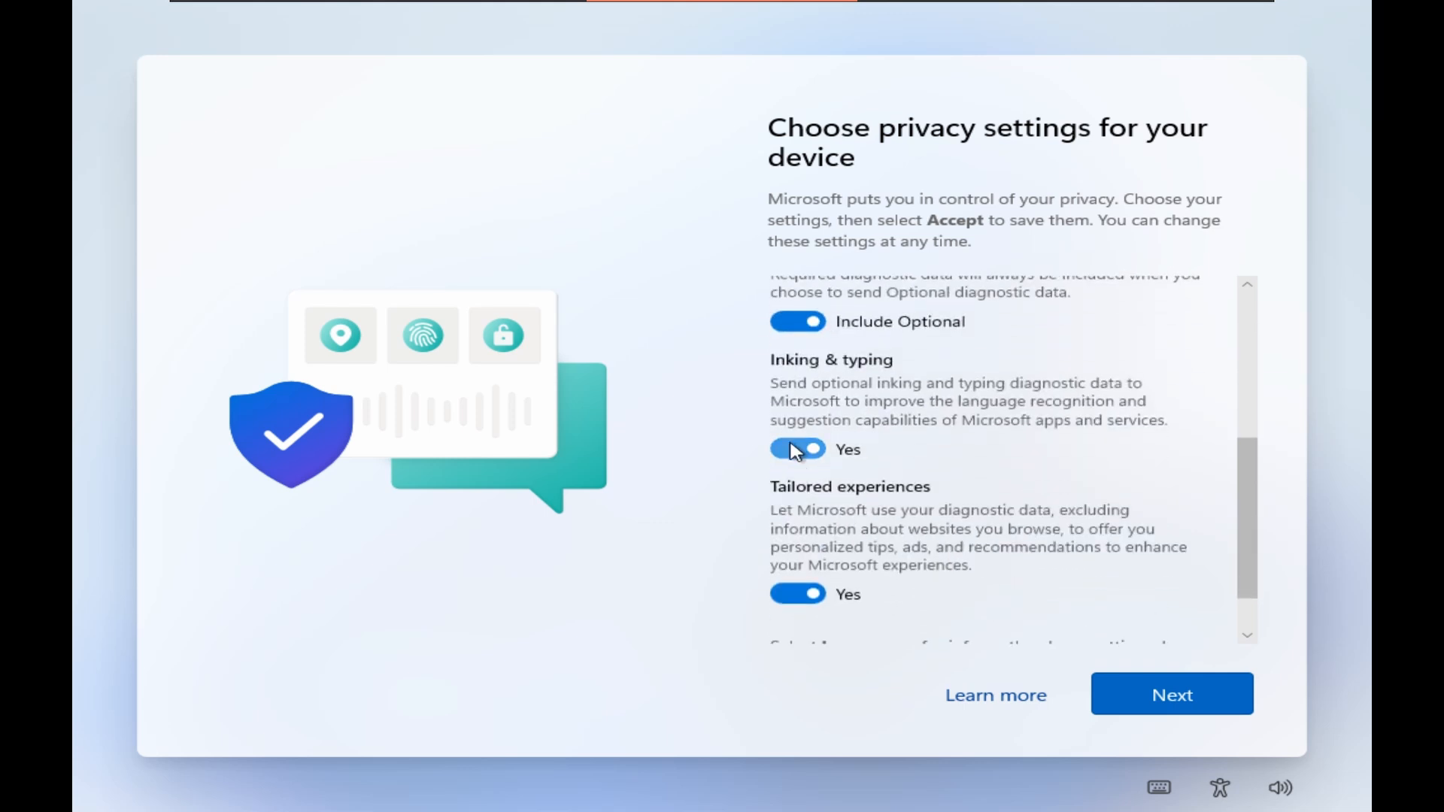
left_click(795, 451)
scroll(805, 493, "down", 1)
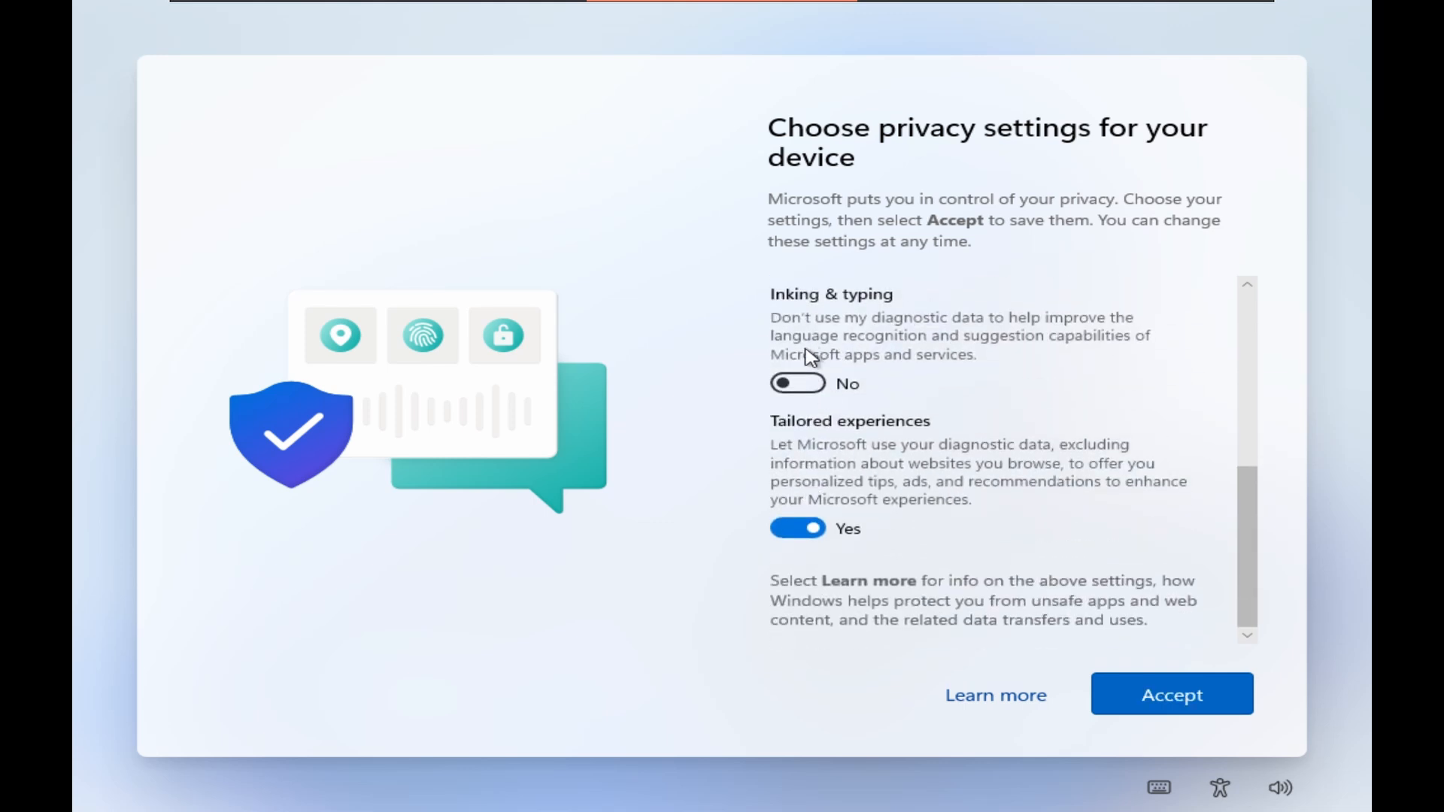
left_click(805, 384)
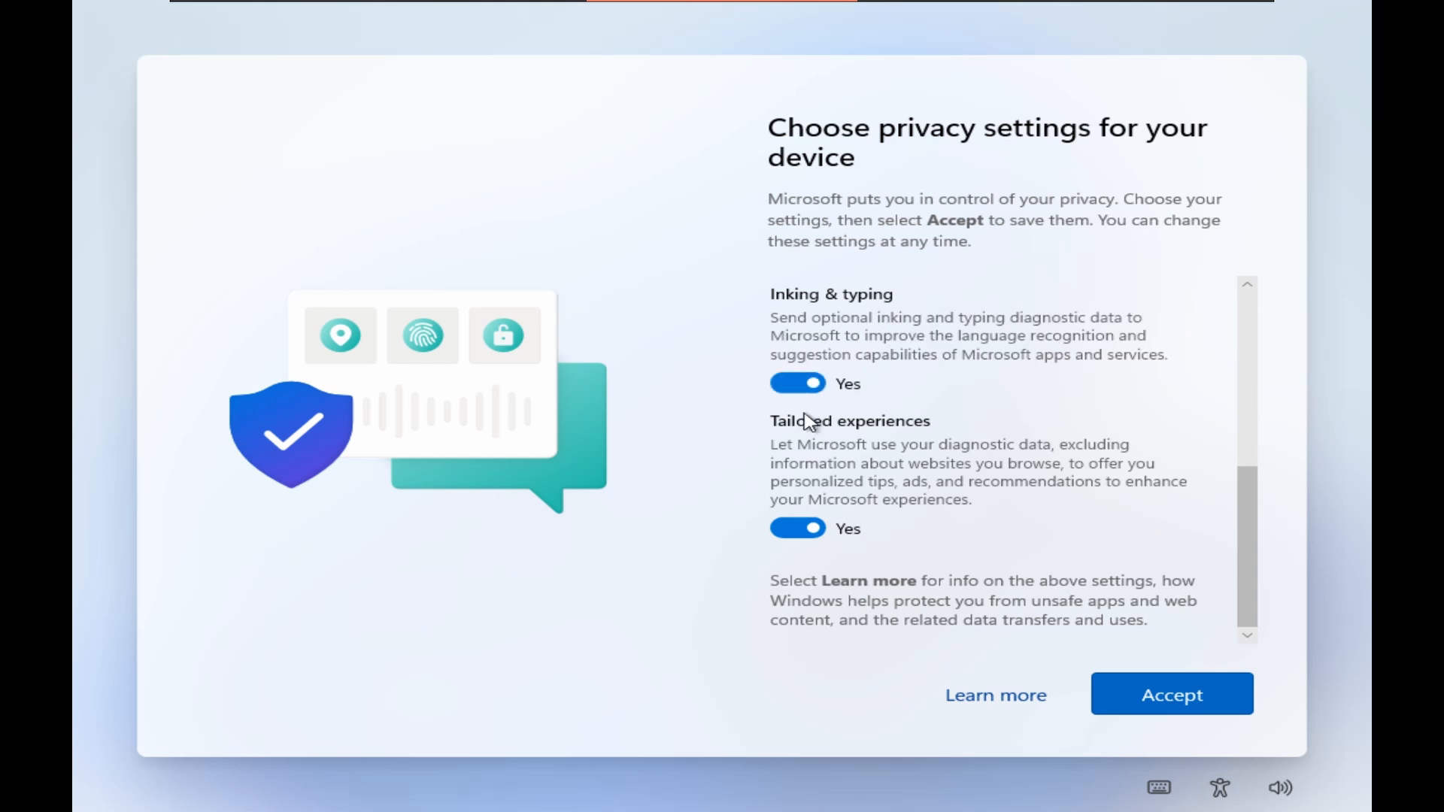
left_click(792, 526)
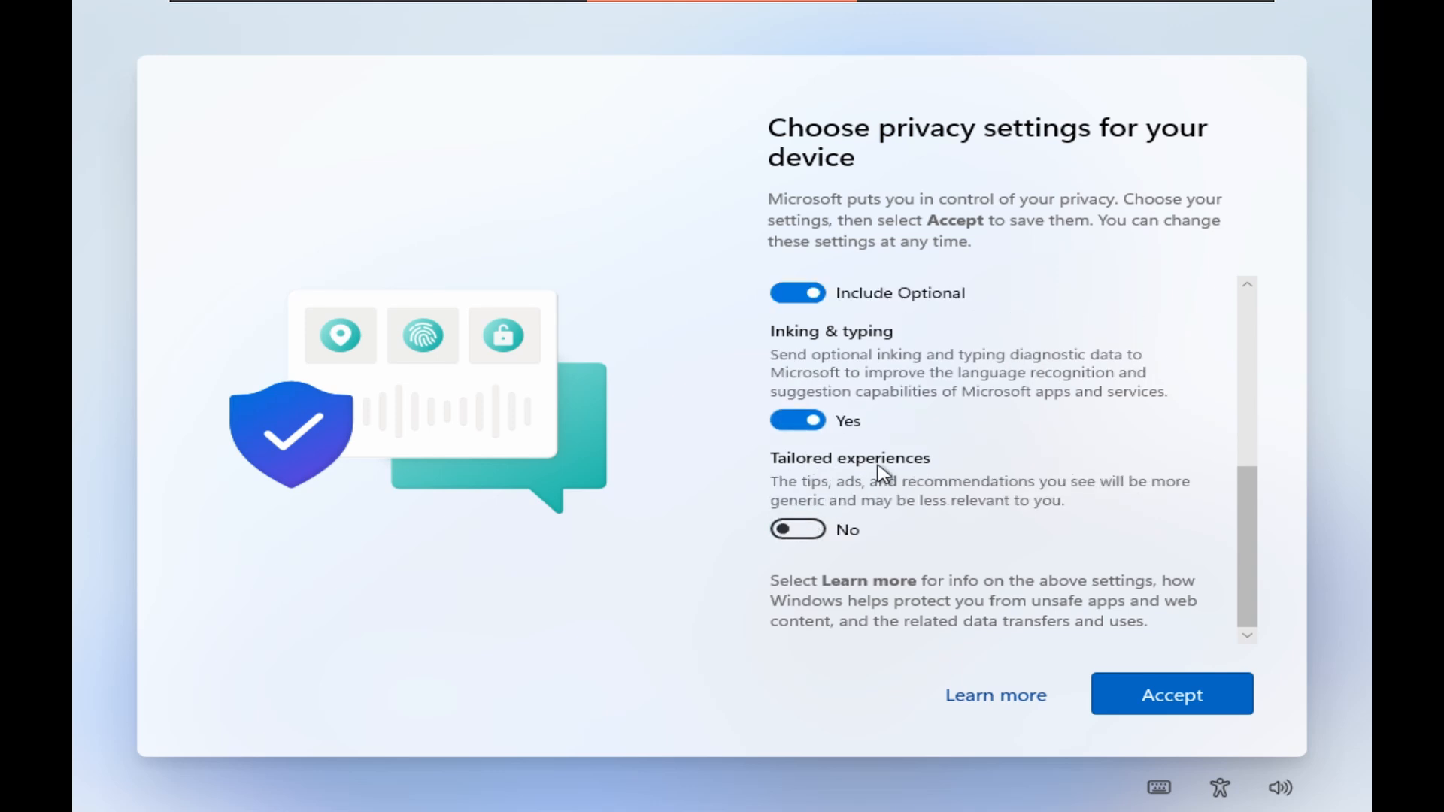
left_click(1157, 691)
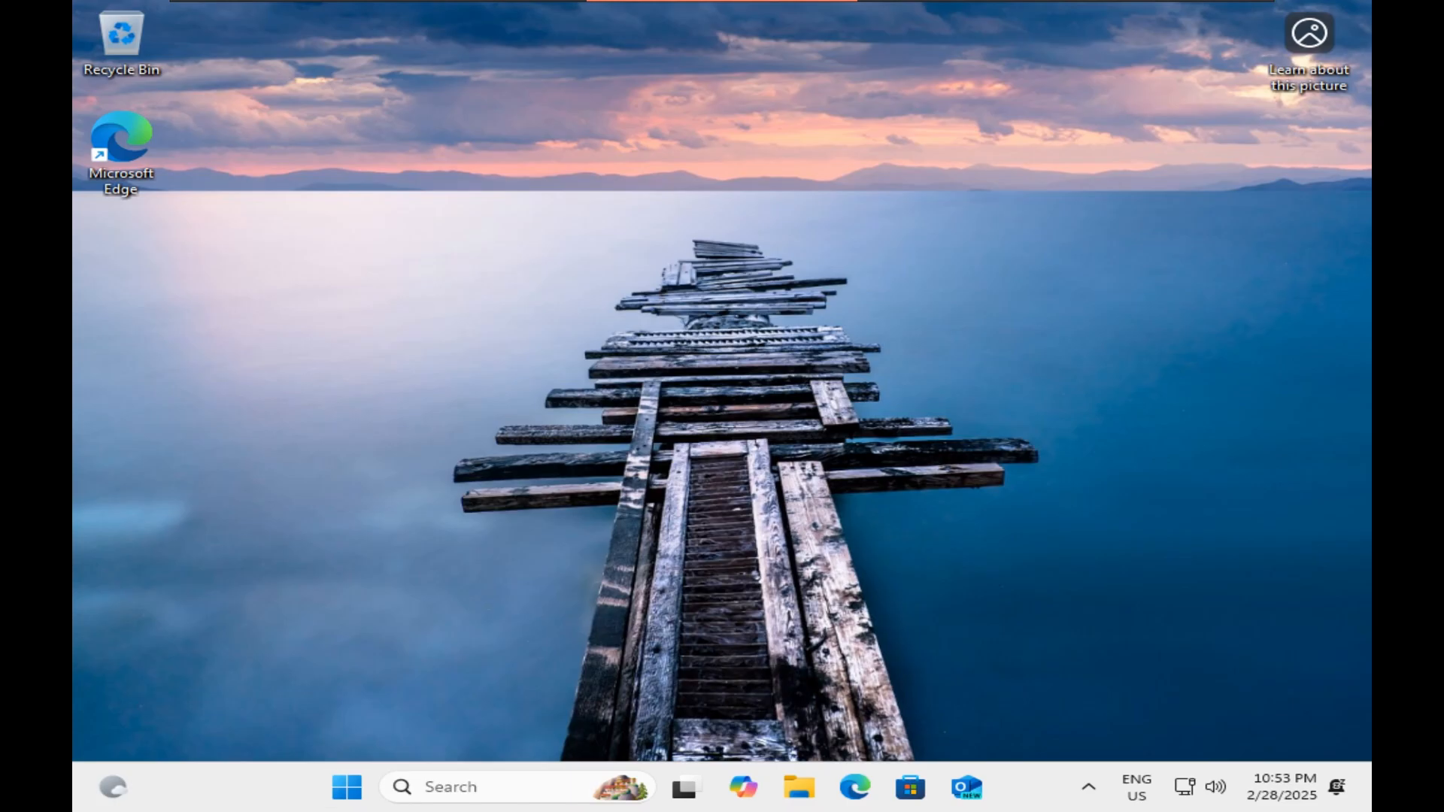
key("super")
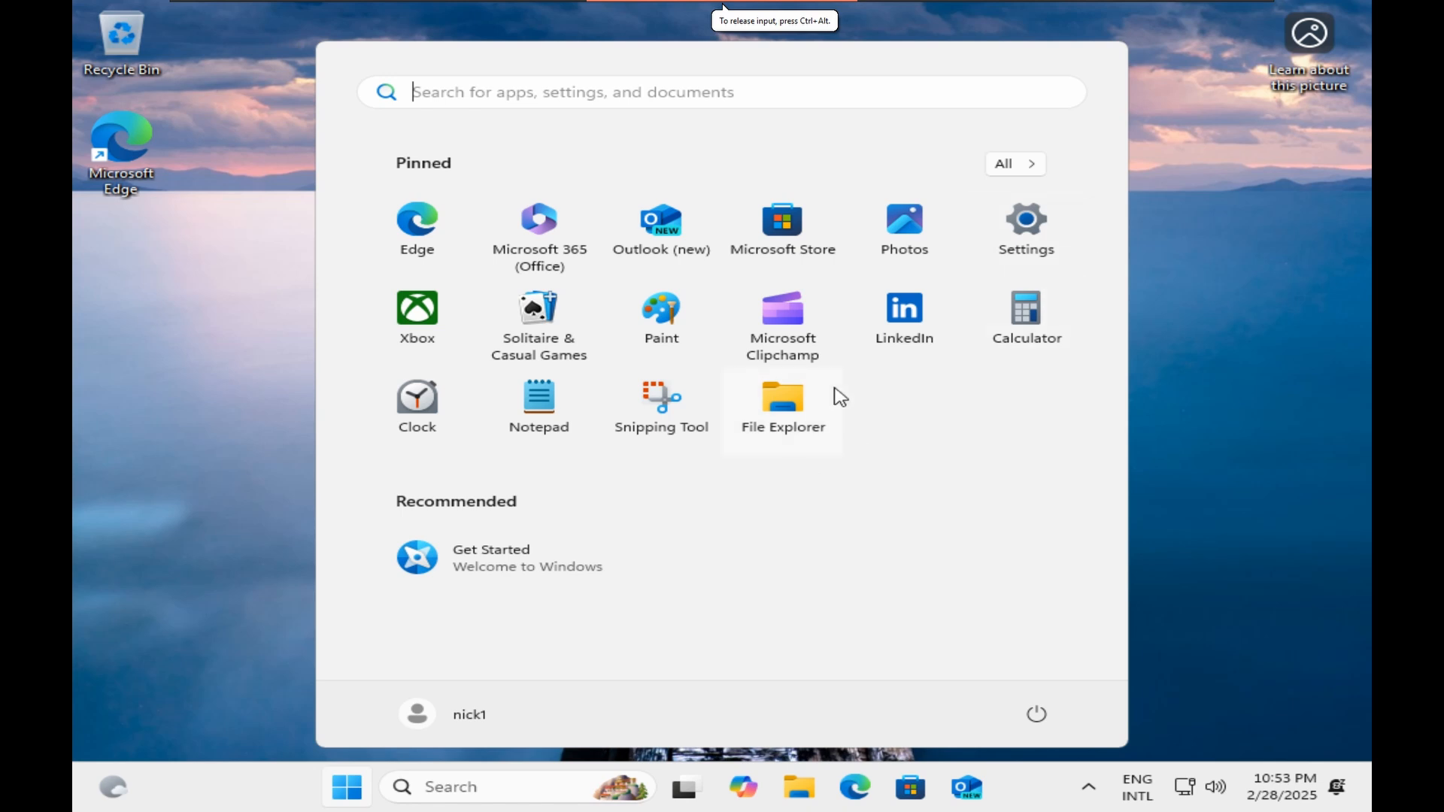
left_click(1277, 221)
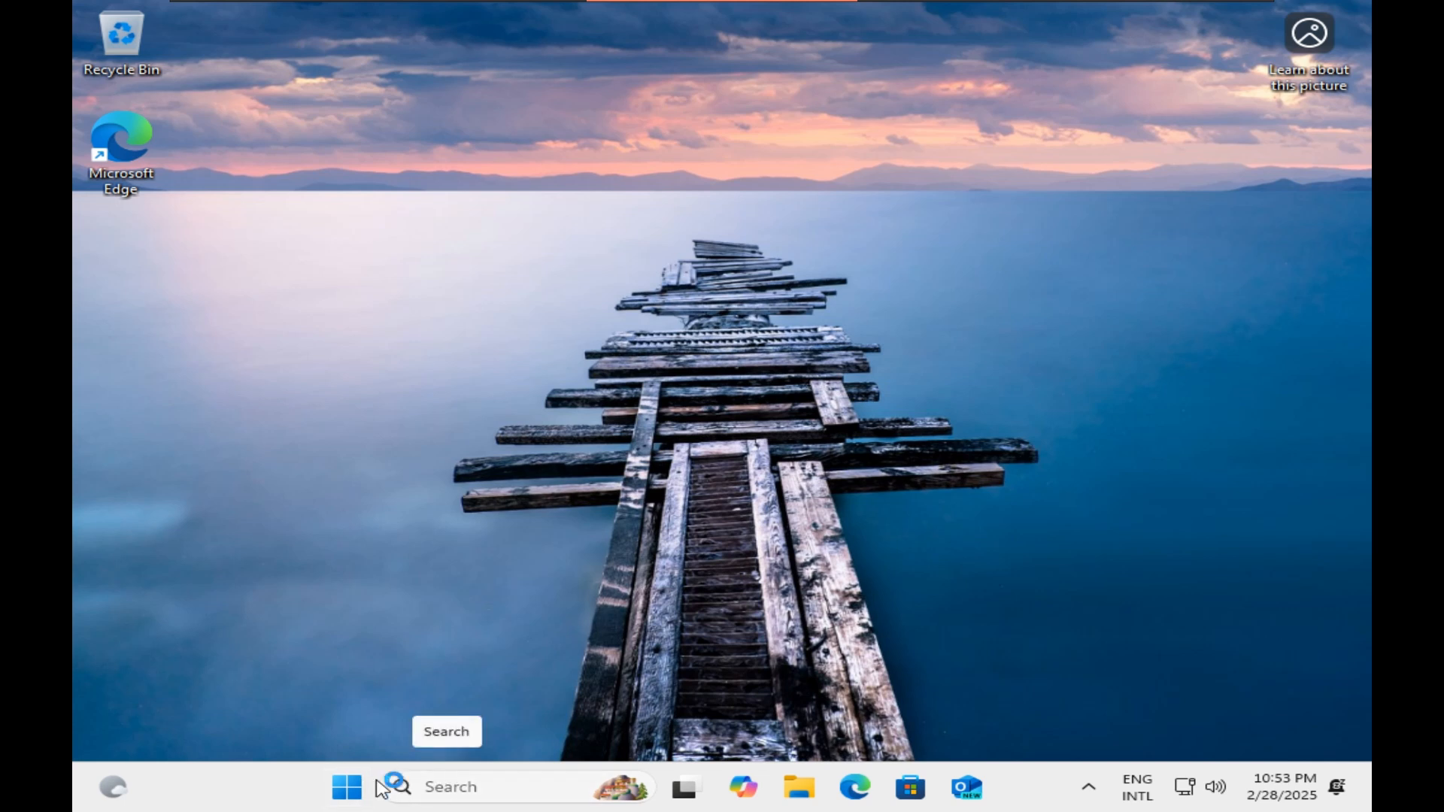
left_click(349, 789)
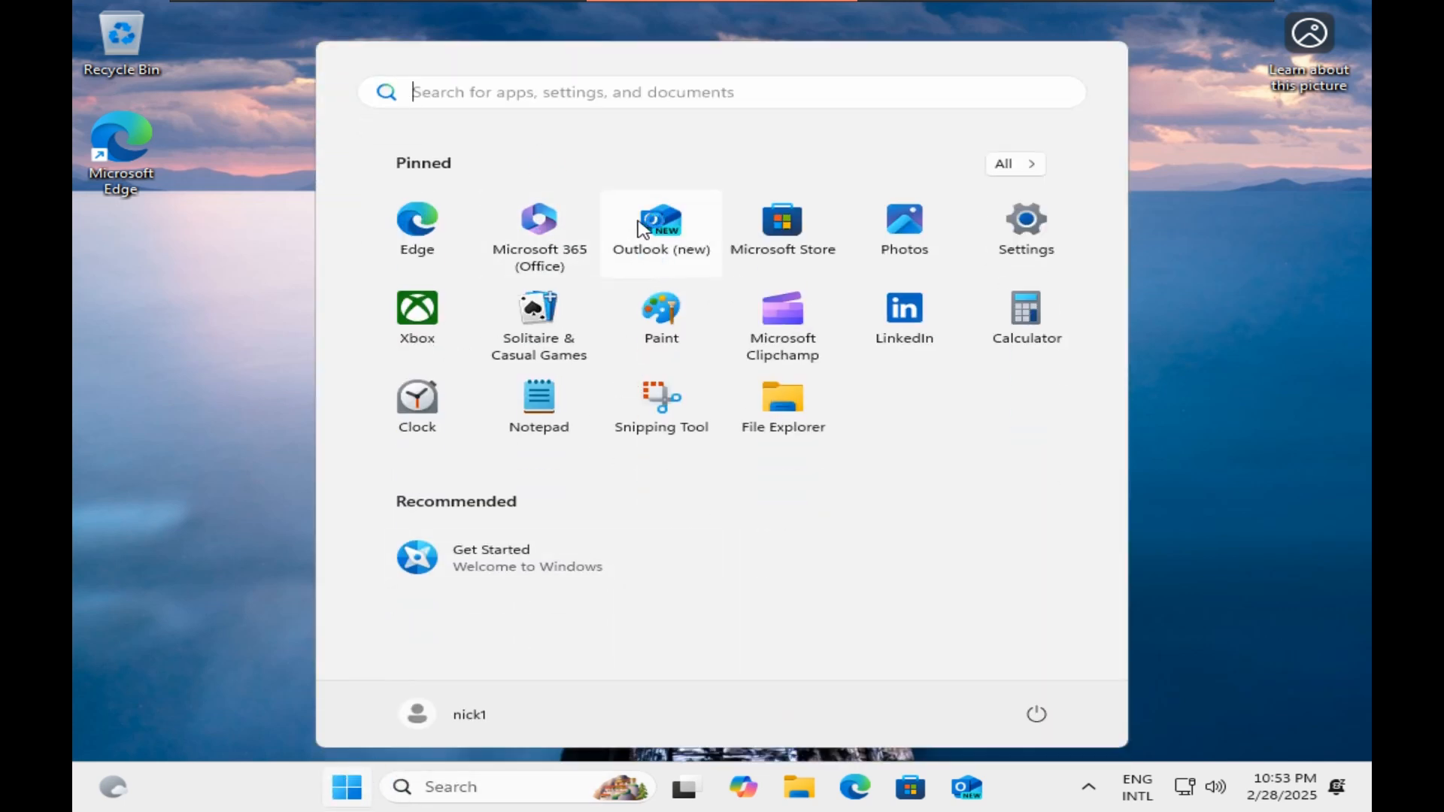
left_click(239, 258)
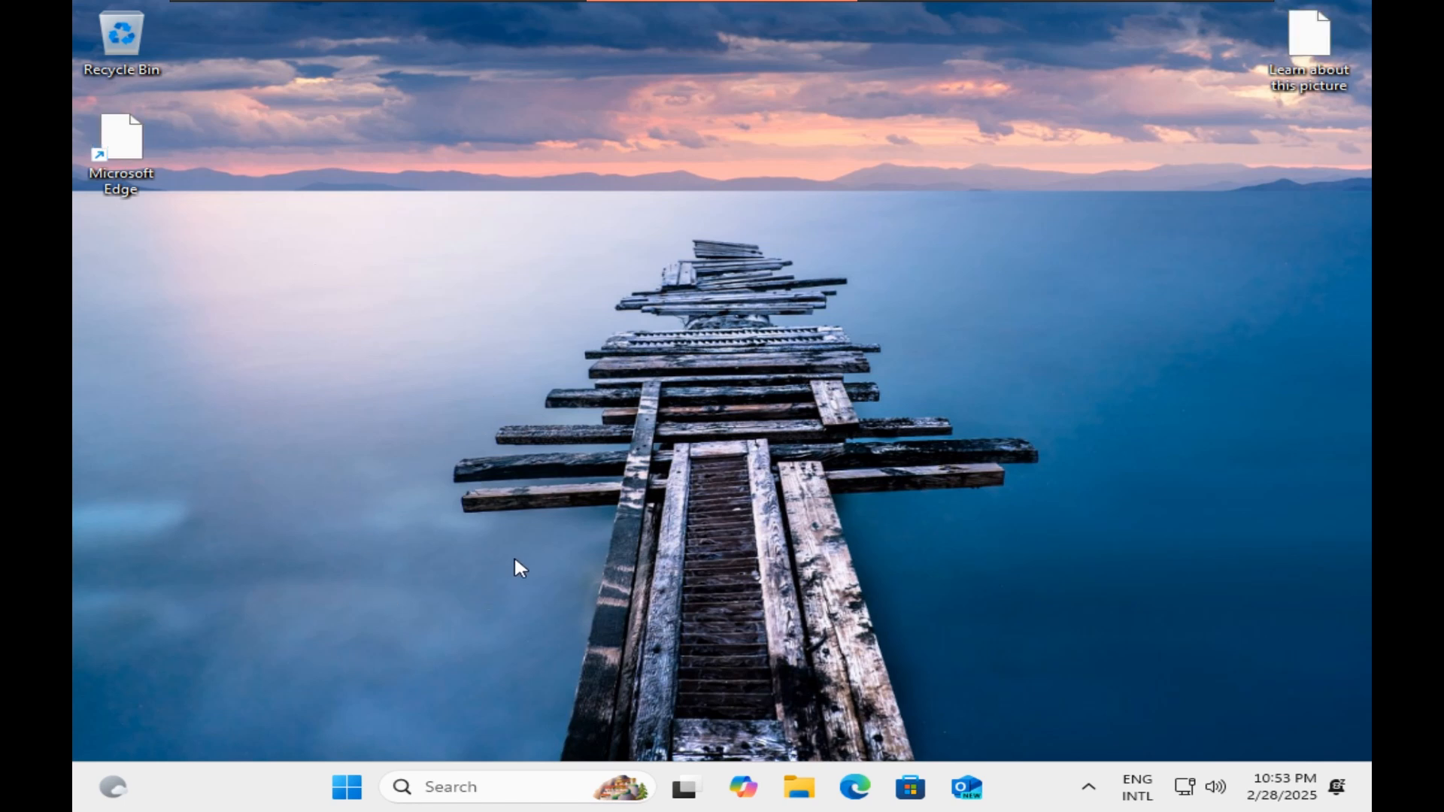
Open the Windows Settings app on the newly installed system
left_click(347, 786)
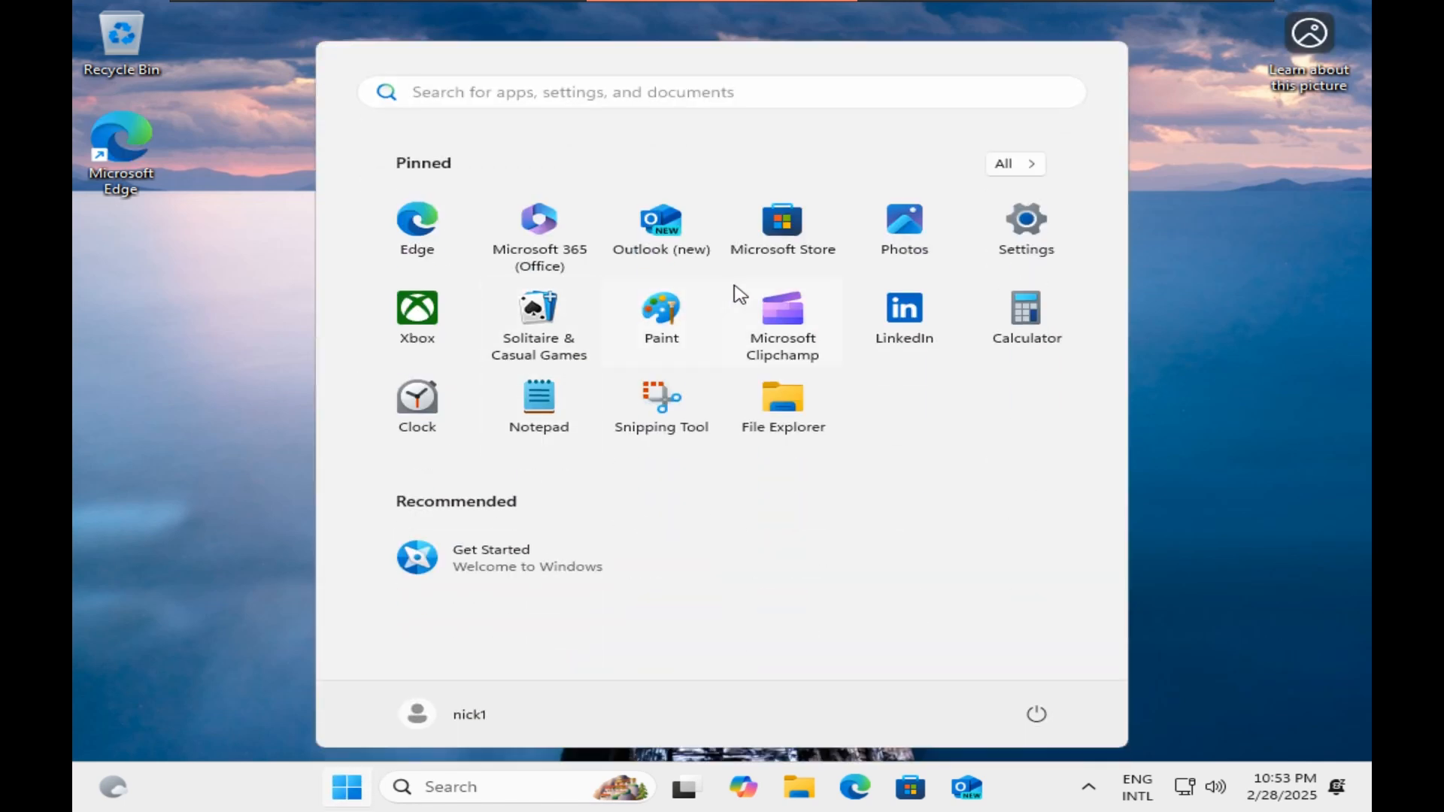
right_click(485, 572)
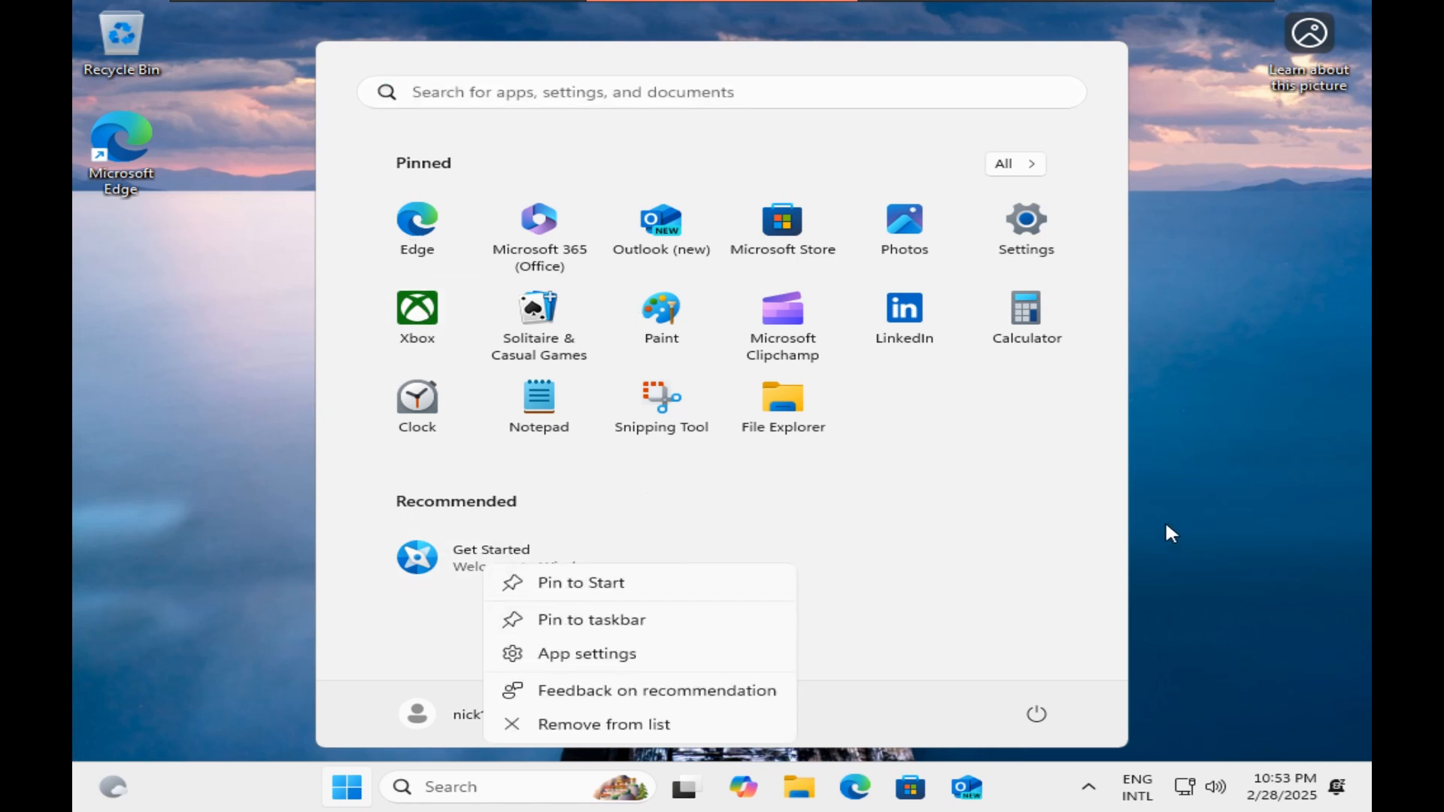
left_click(1030, 223)
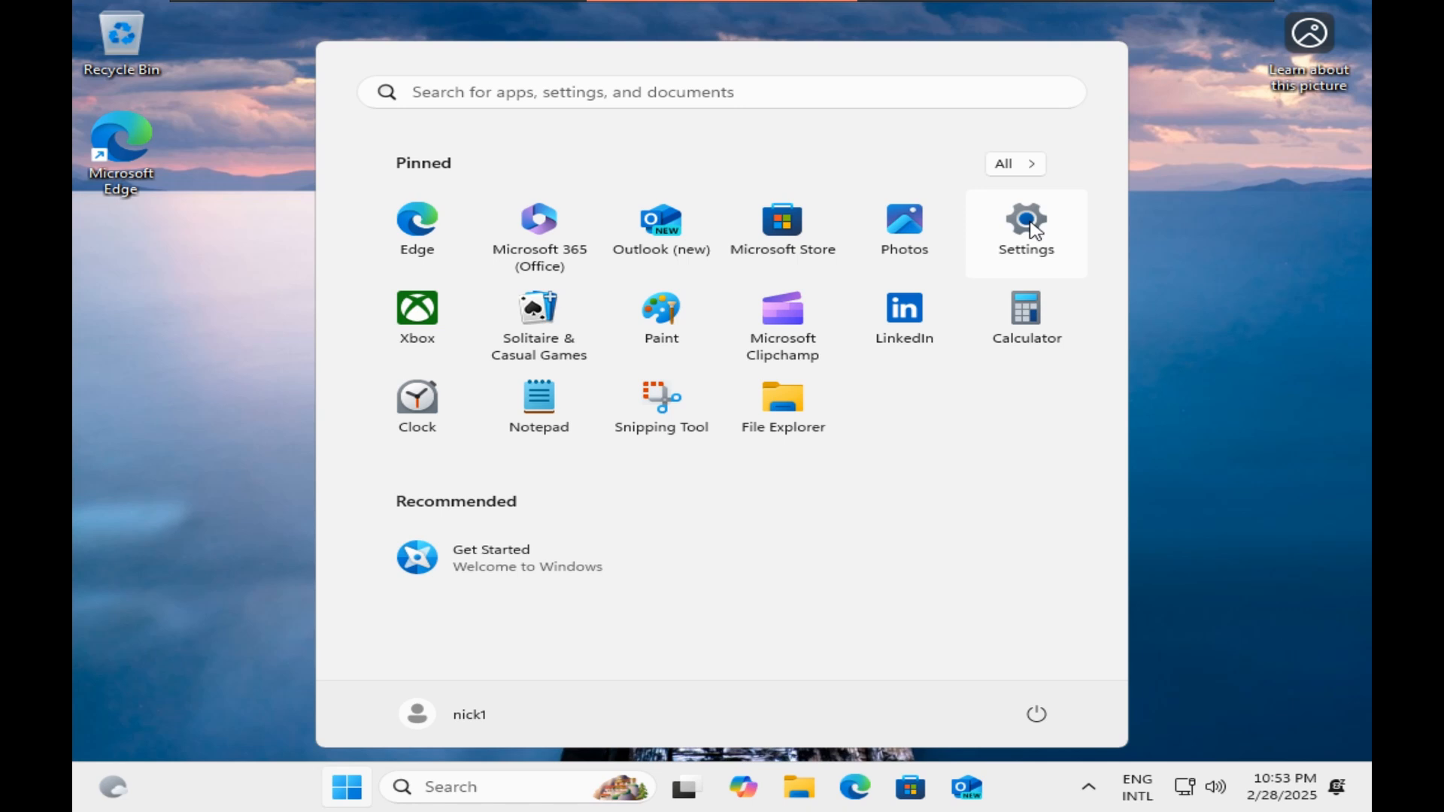
left_click(1022, 228)
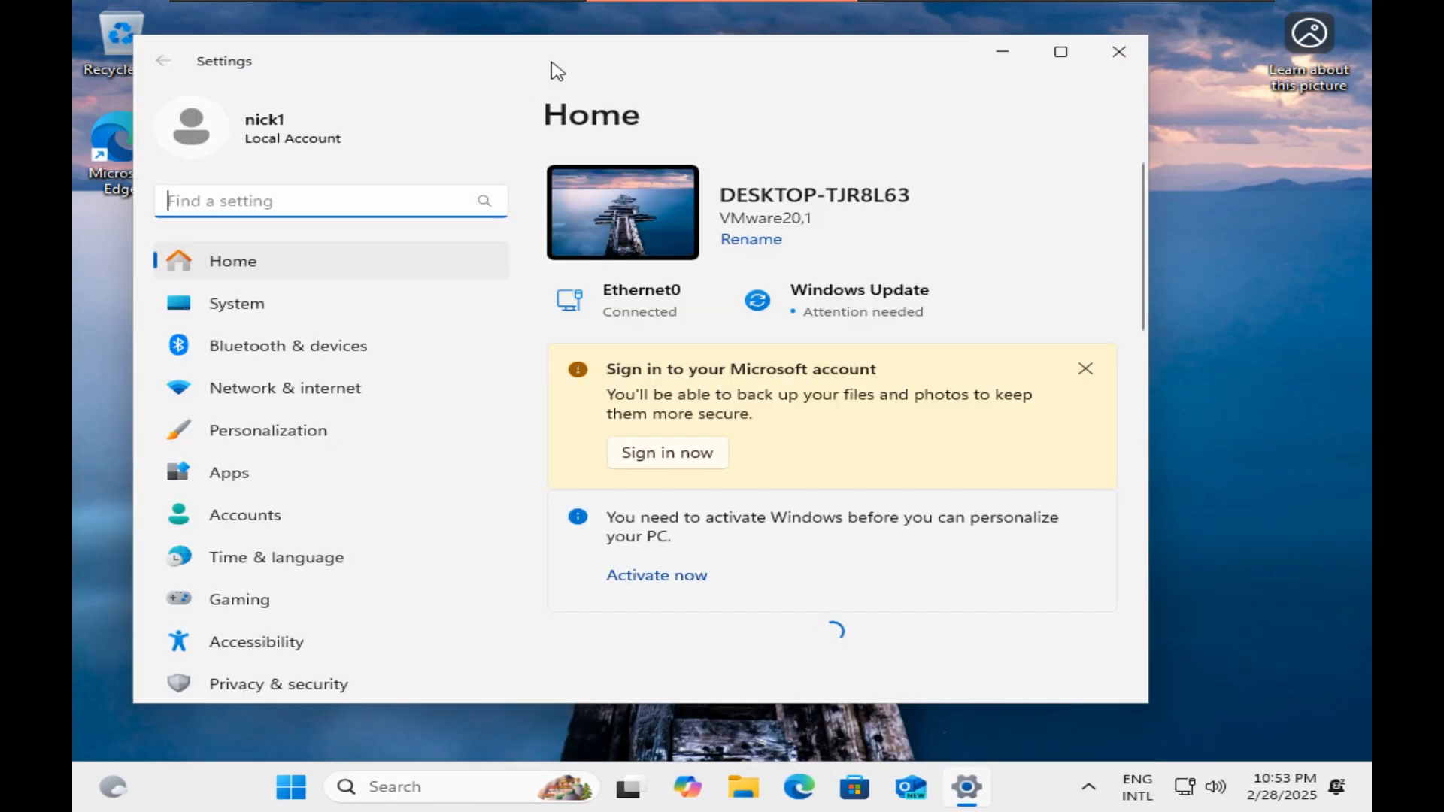
Maximize Settings, dismiss the Microsoft account sign-in notice on its home page and close the window
double_click(555, 59)
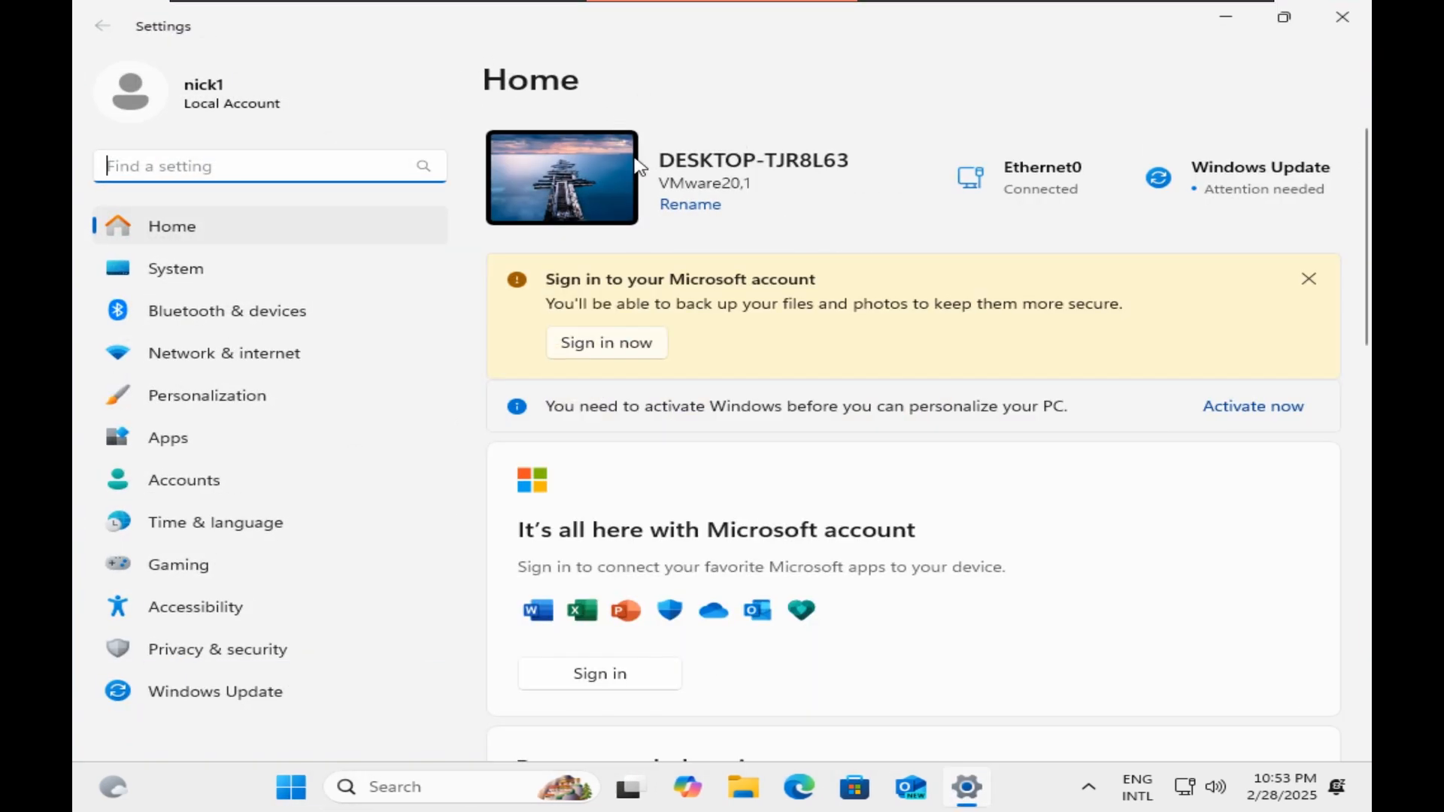
left_click(1306, 280)
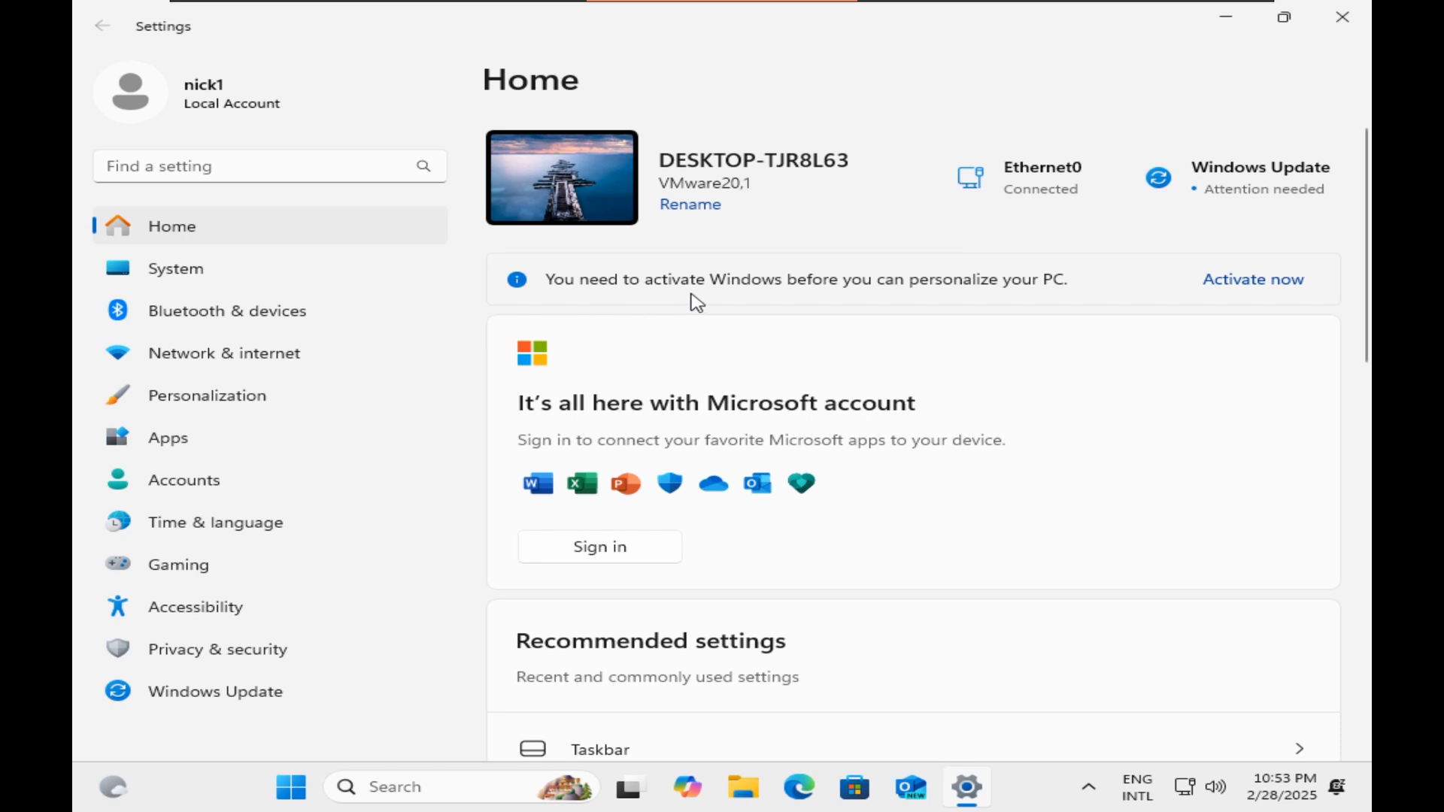
left_click(1362, 13)
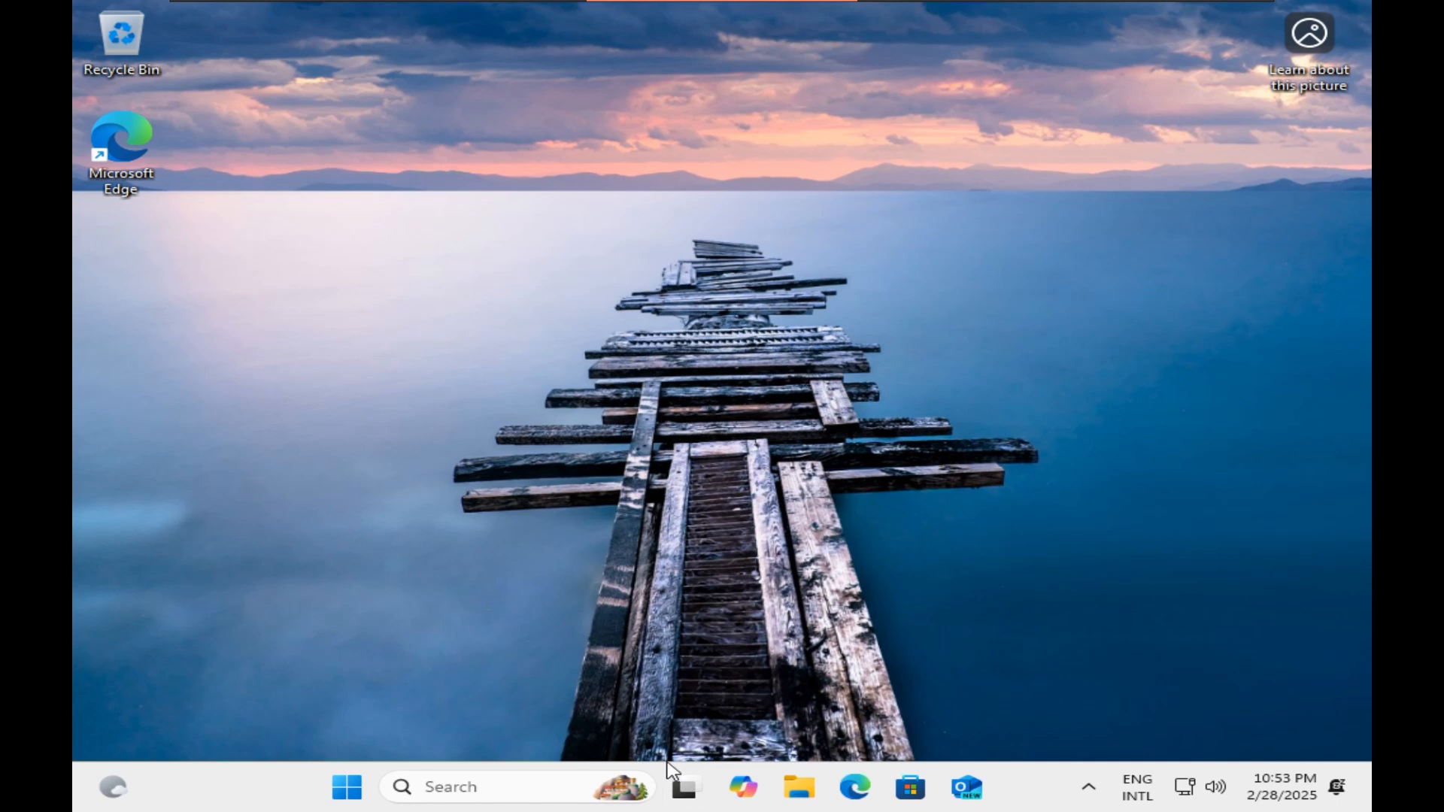
left_click(474, 788)
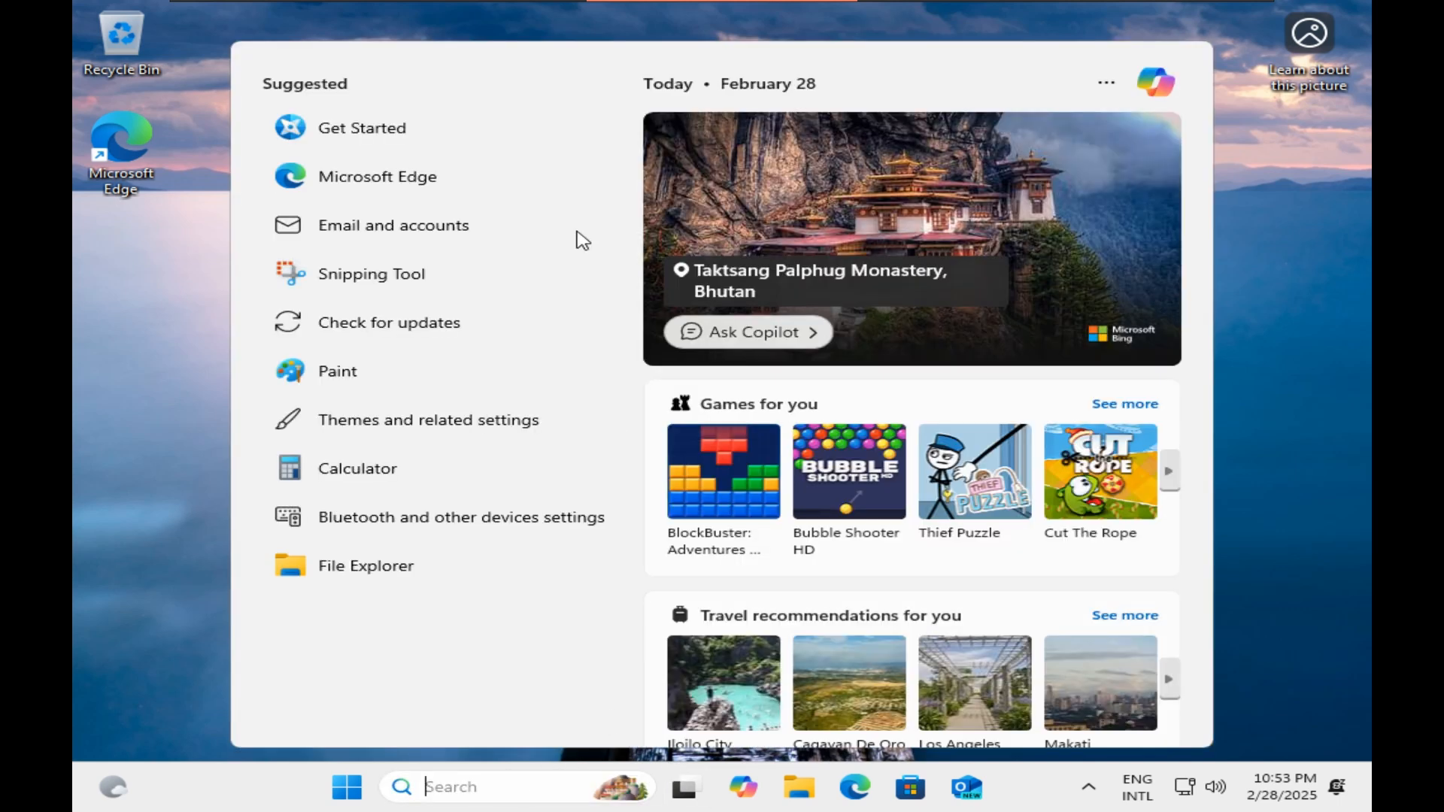
left_click(1293, 233)
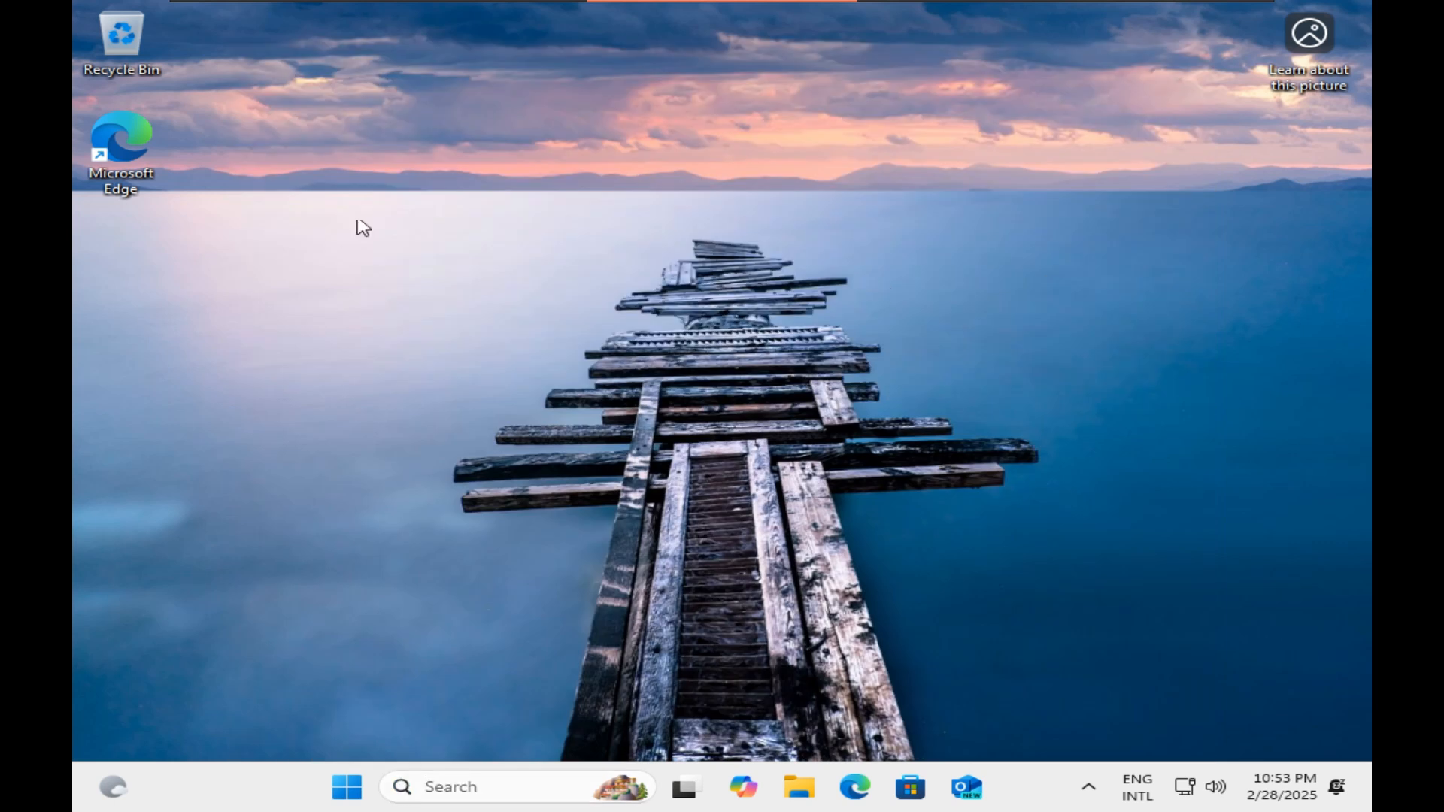
double_click(143, 145)
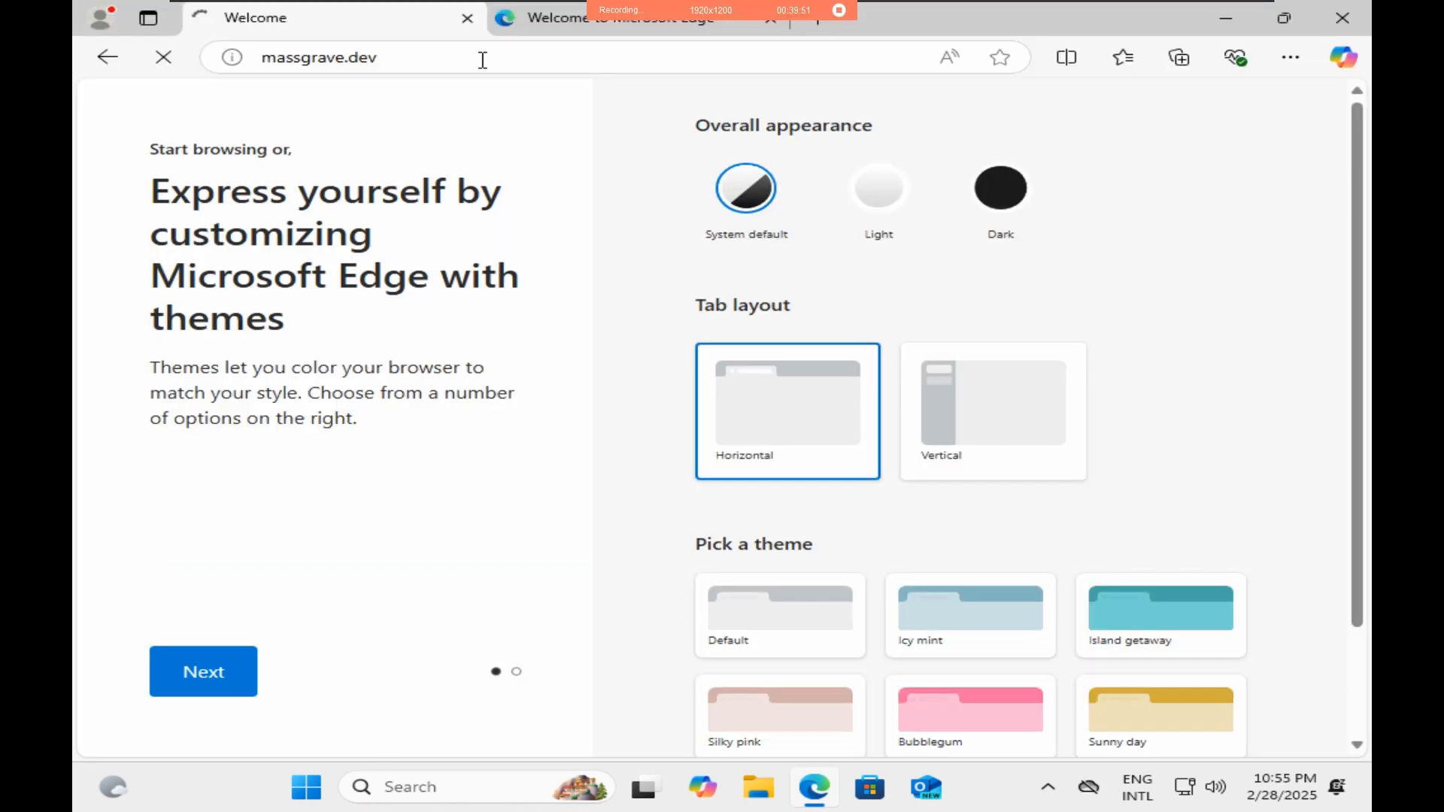
key("Return")
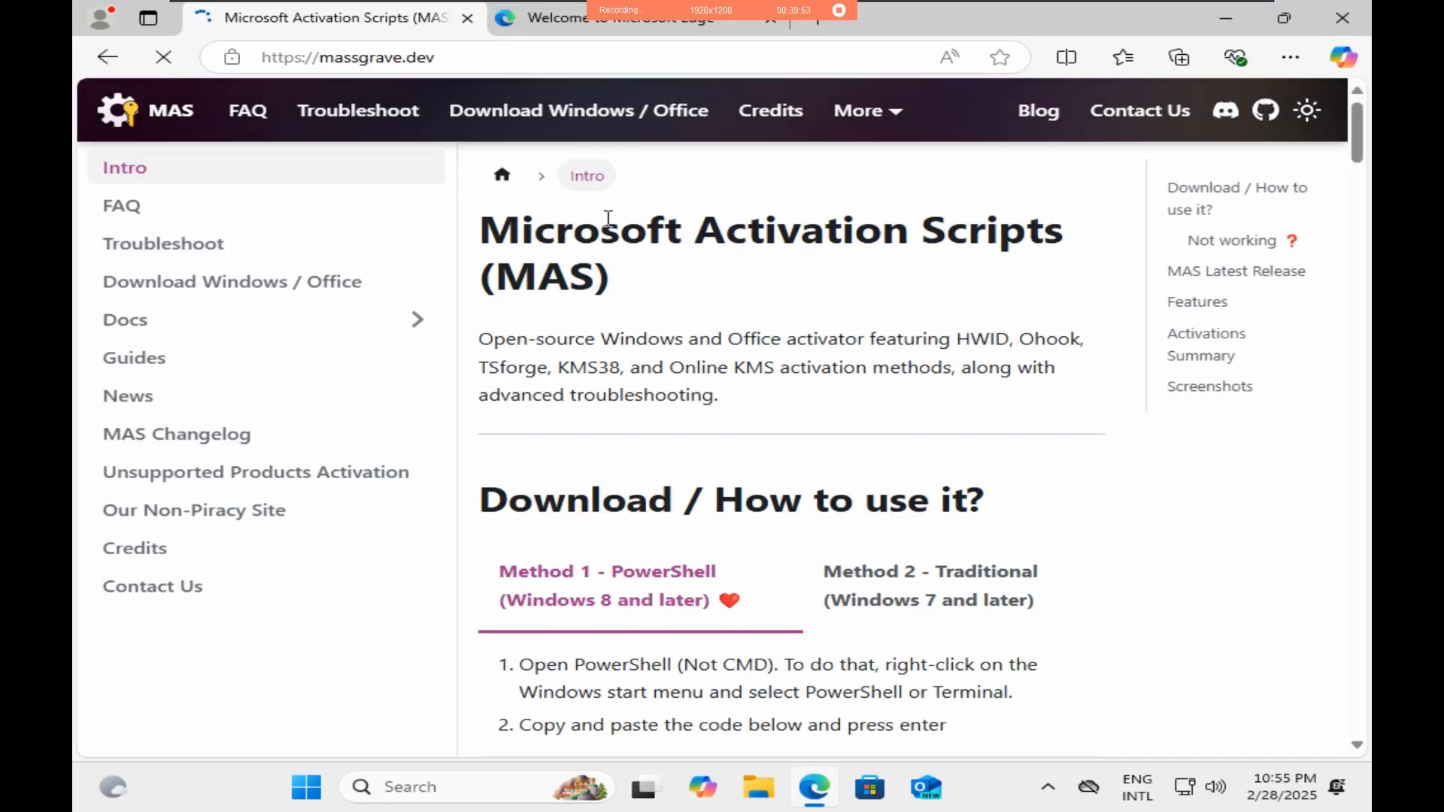
scroll(696, 281, "down", 3)
scroll(767, 329, "up", 3)
scroll(812, 376, "down", 7)
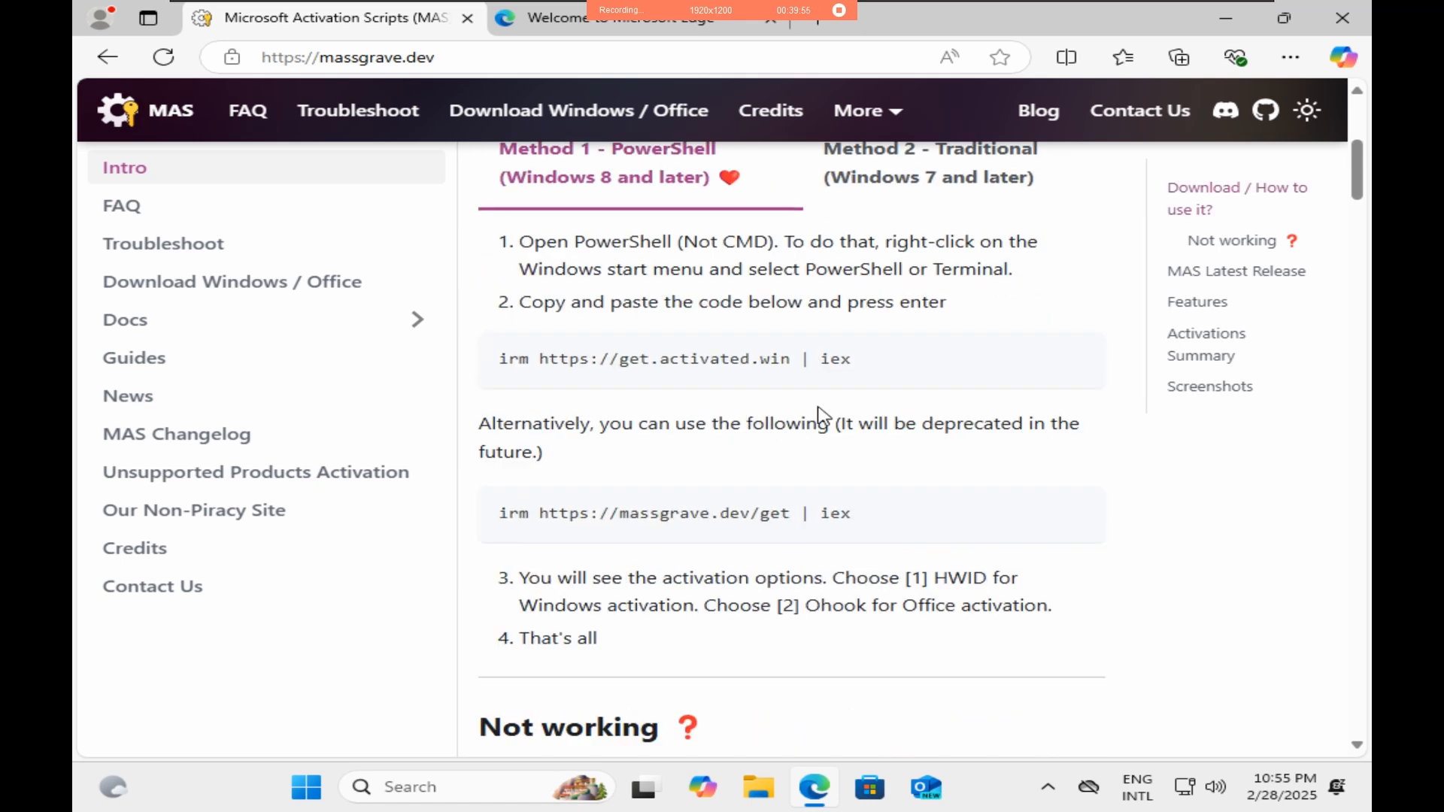
scroll(842, 391, "up", 3)
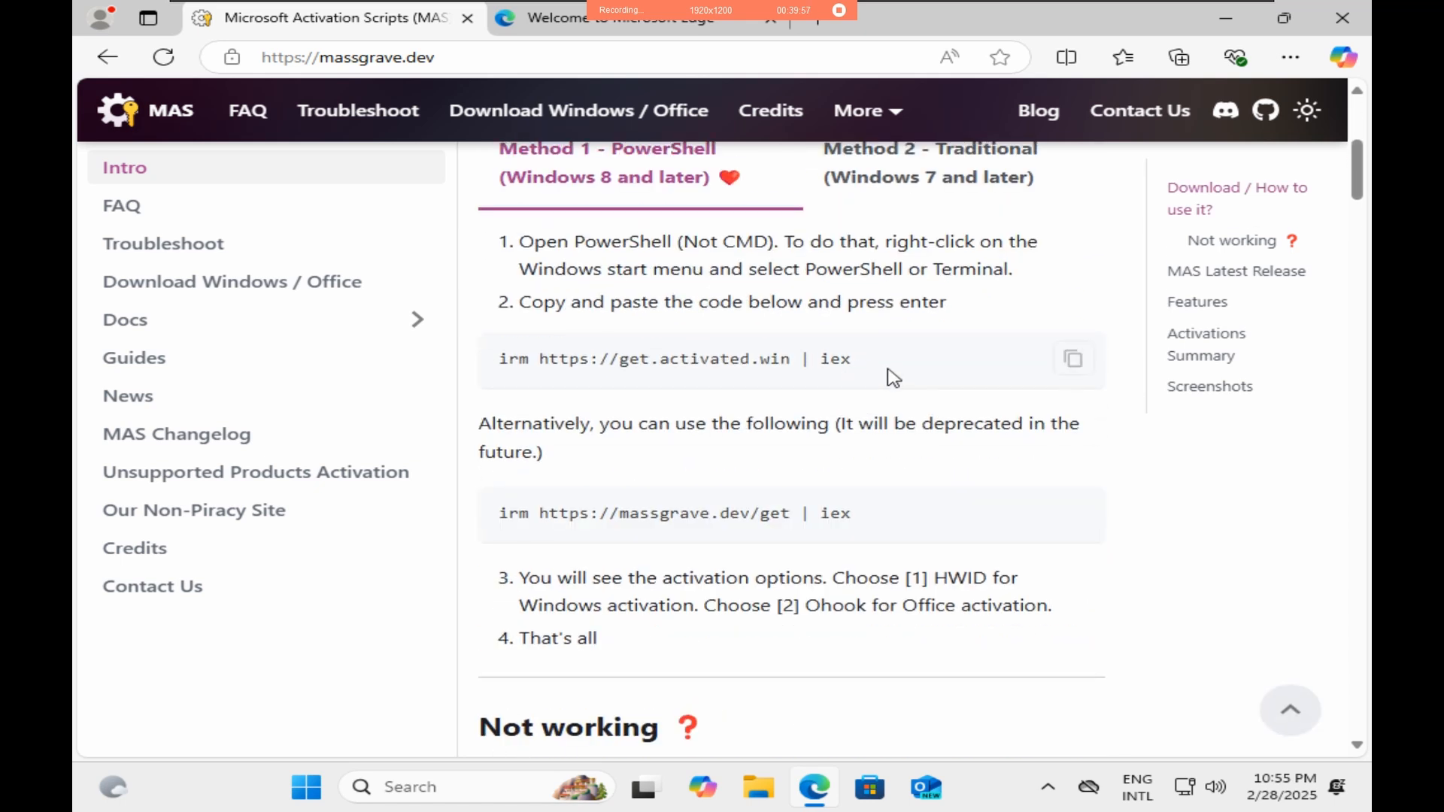
left_click_drag(876, 370, 499, 358)
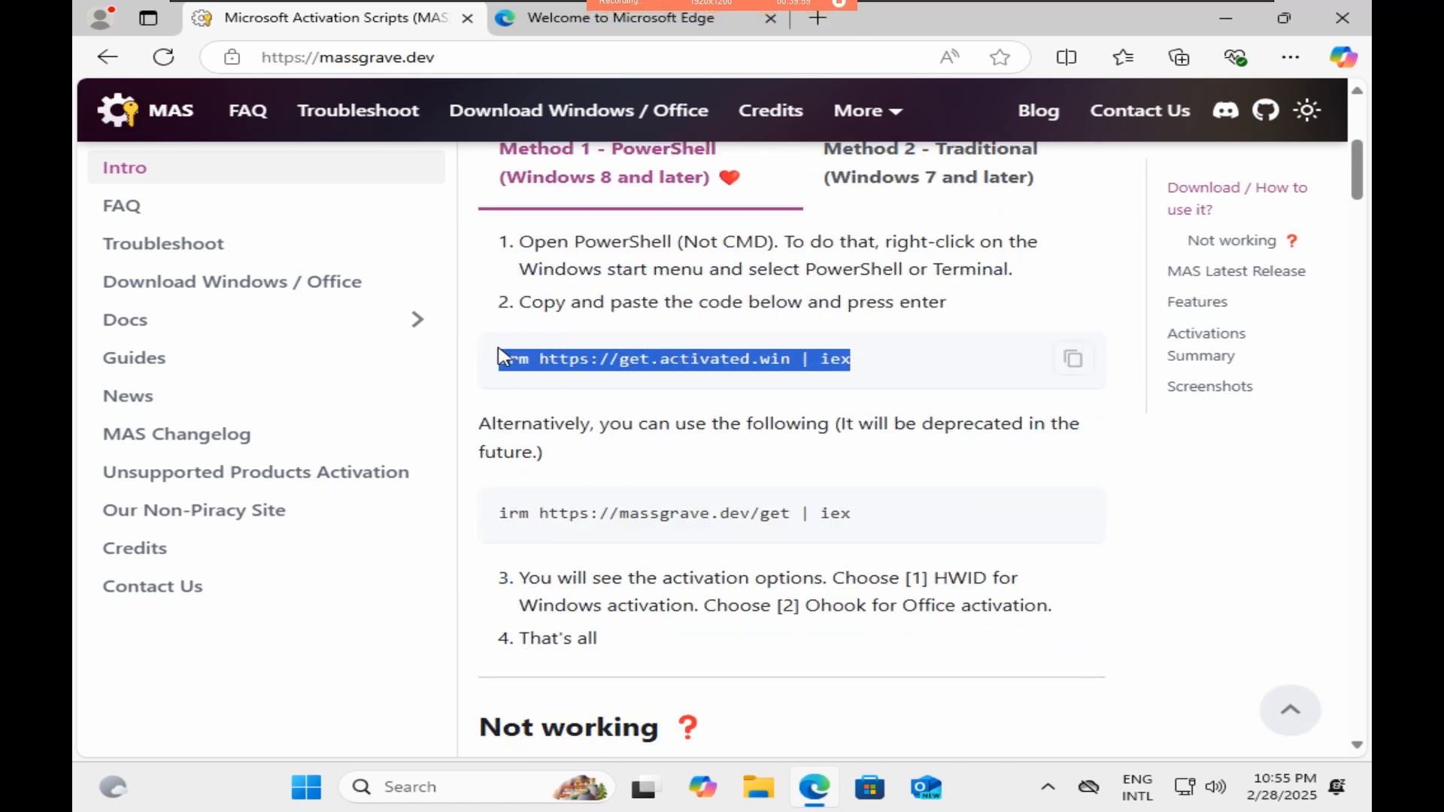
right_click(501, 355)
left_click(571, 367)
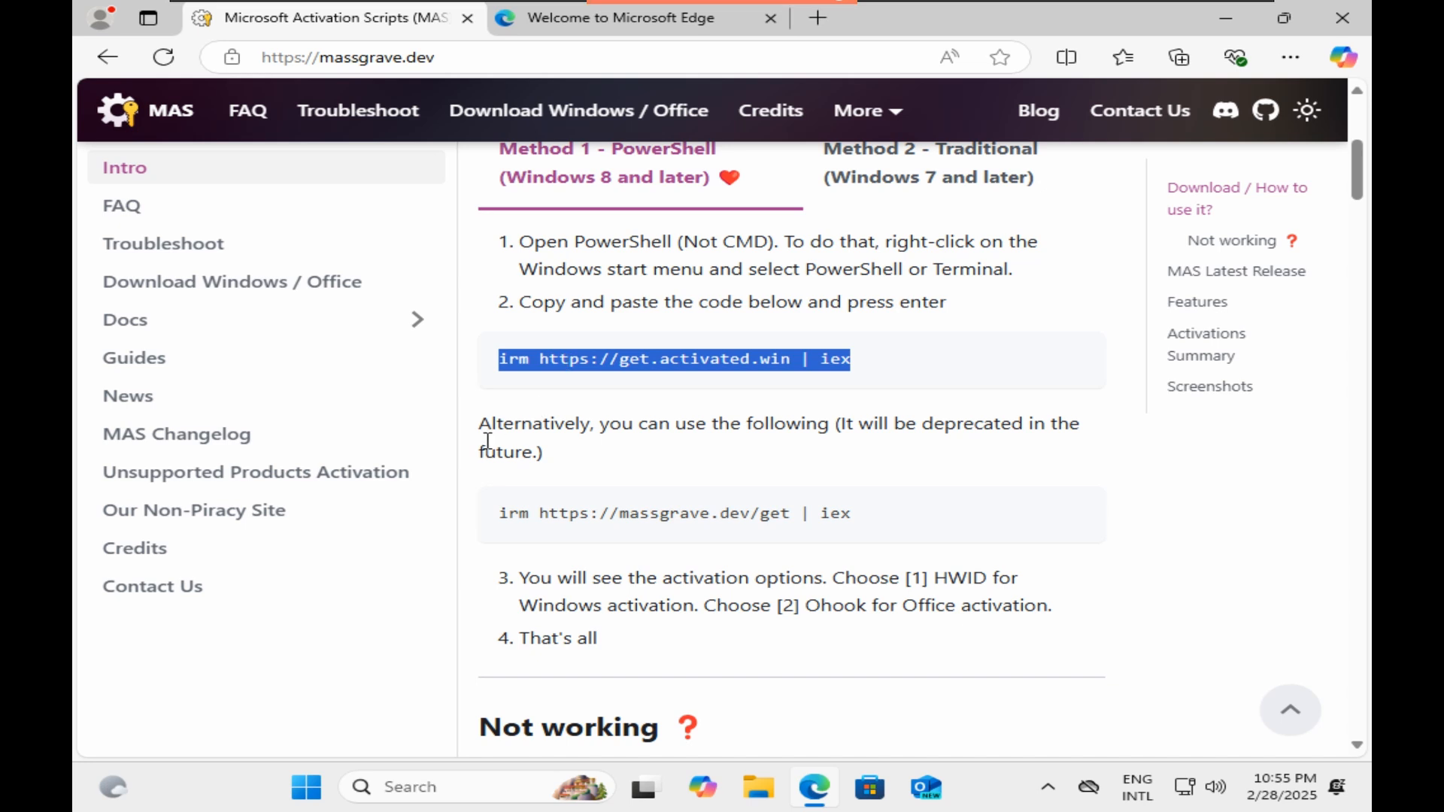
Open Command Prompt (cmd) with administrator rights, allow it to make changes, and start powershell in it
key("super+r")
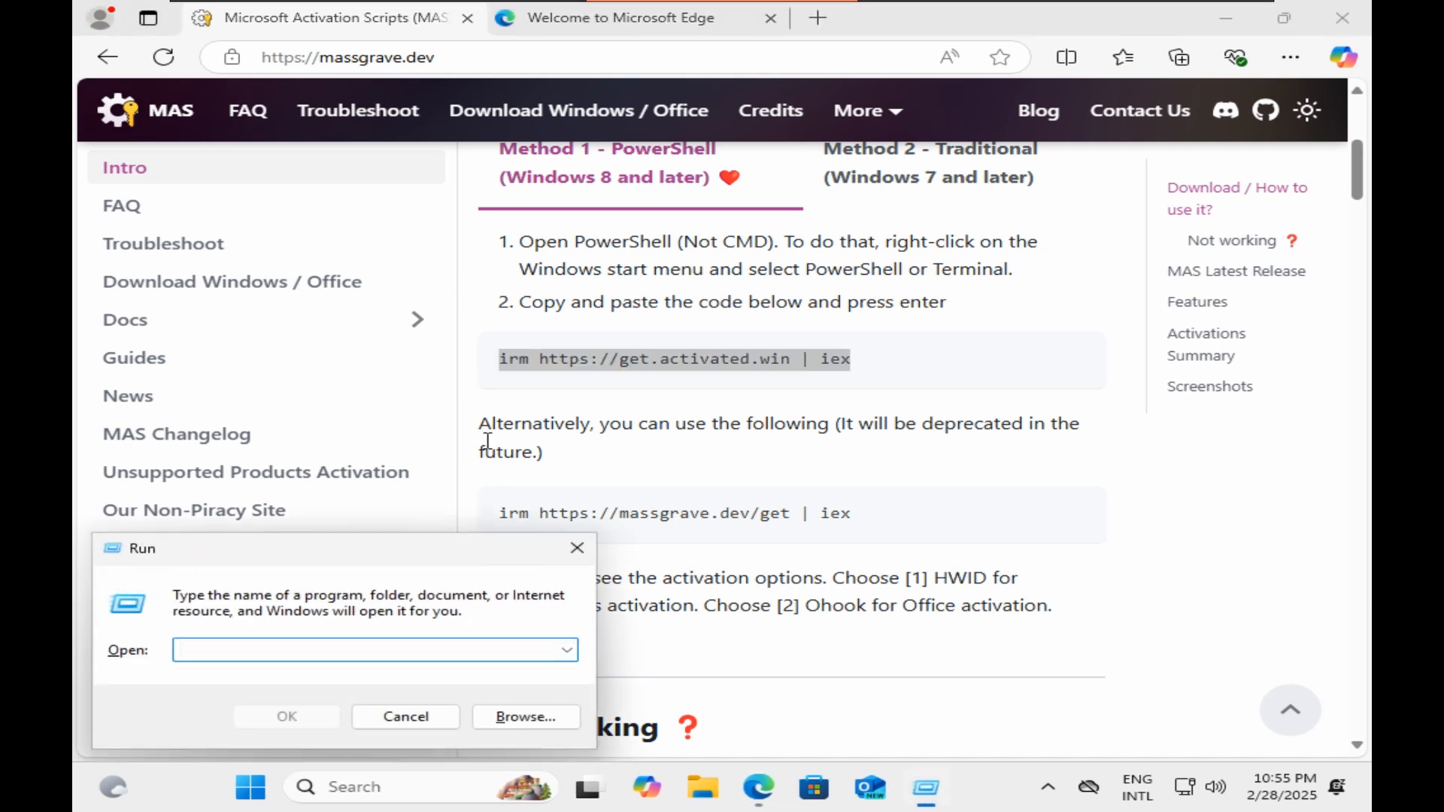
type("cmd")
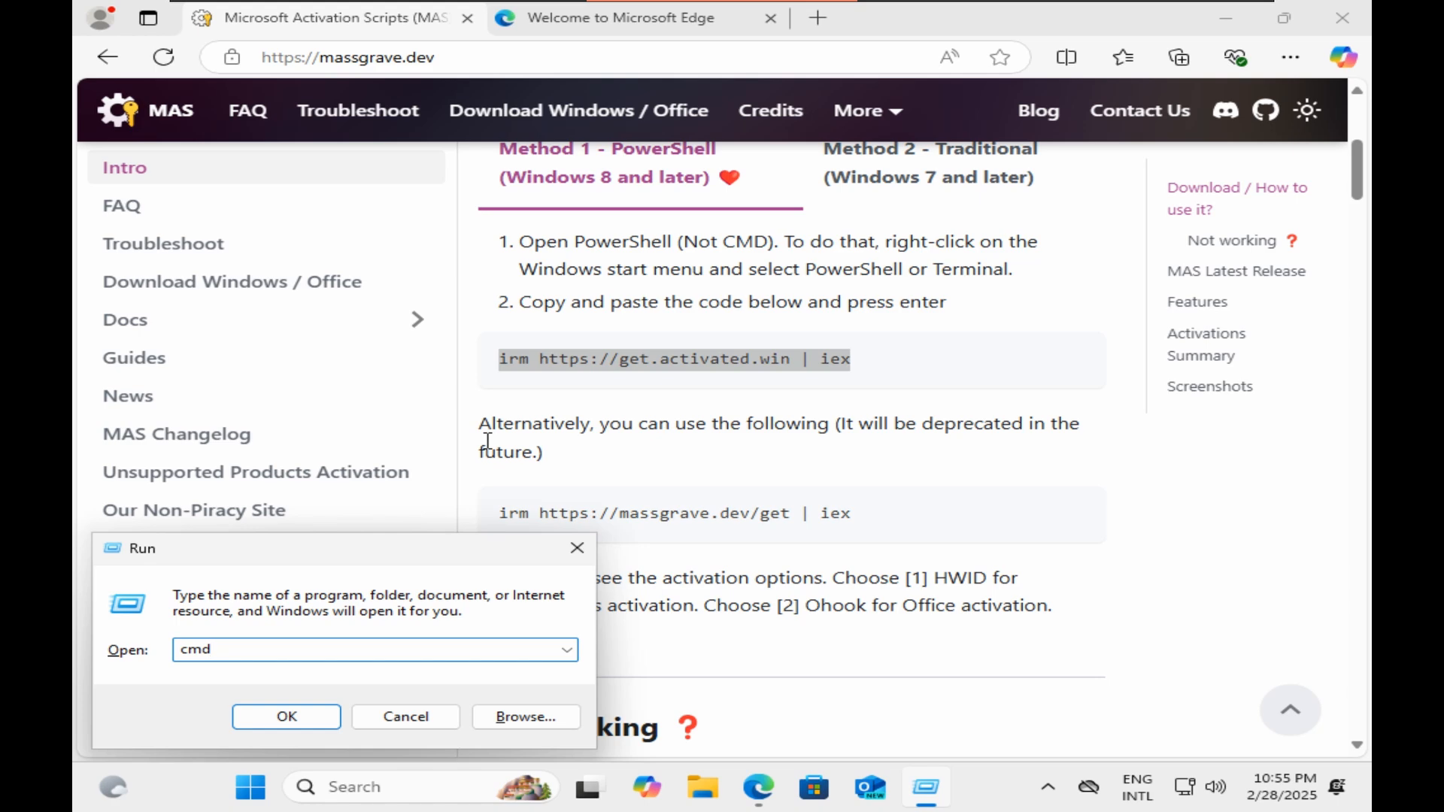
key("ctrl+shift+Return")
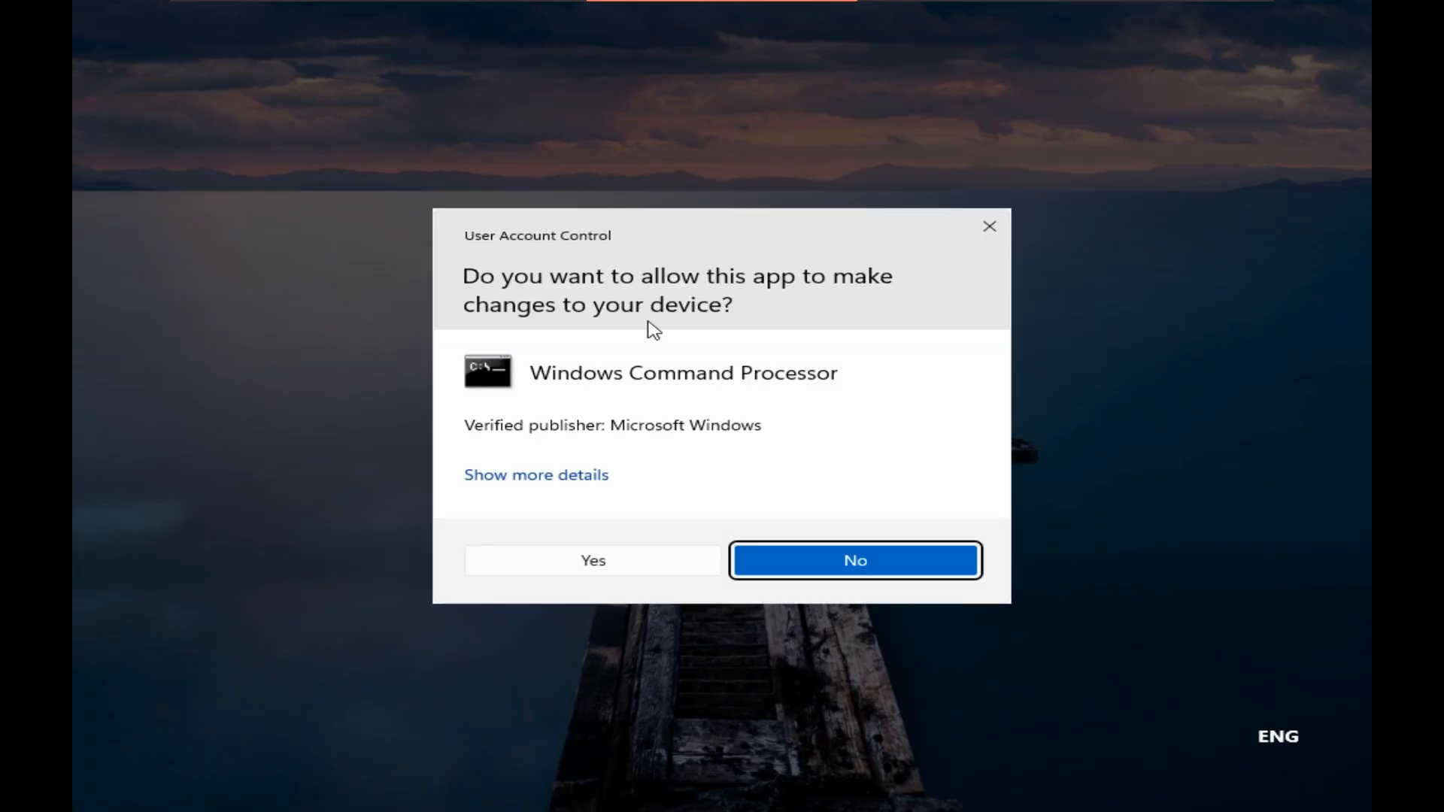
left_click(616, 566)
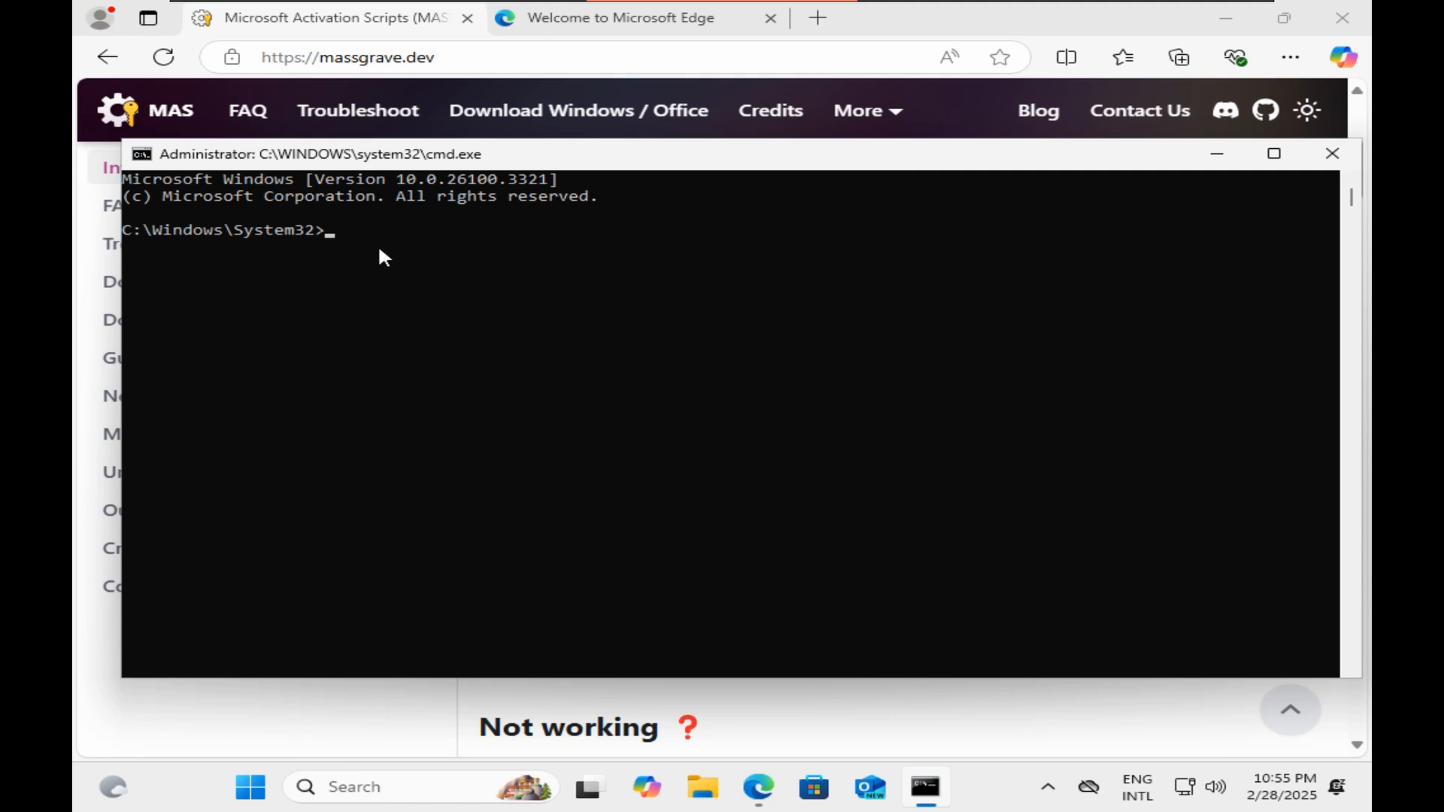
type("powershell")
key("Return")
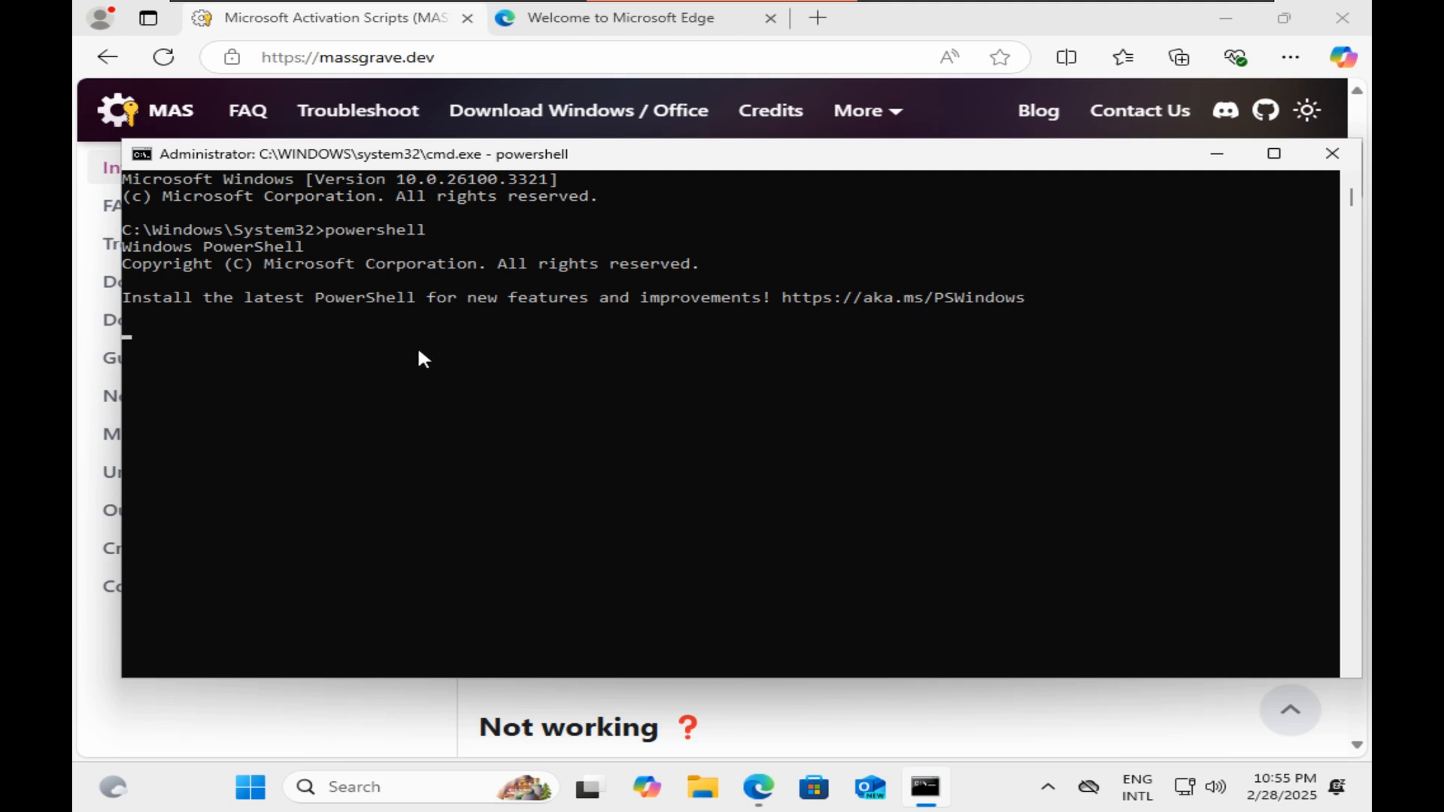
Run the copied irm command in PowerShell and choose option 1, HWID, to activate Windows, returning to the script's main menu
key("ctrl+v")
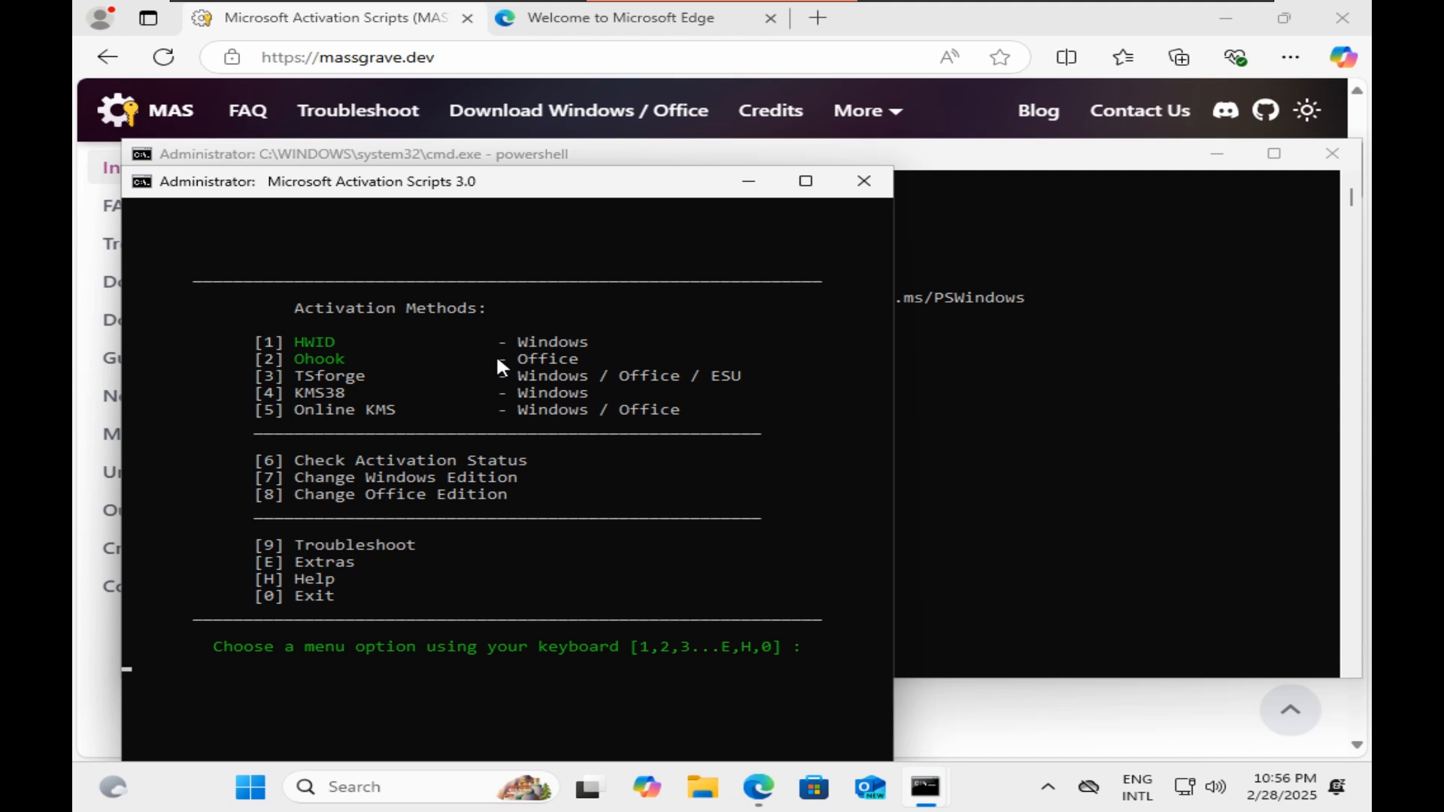
key("1")
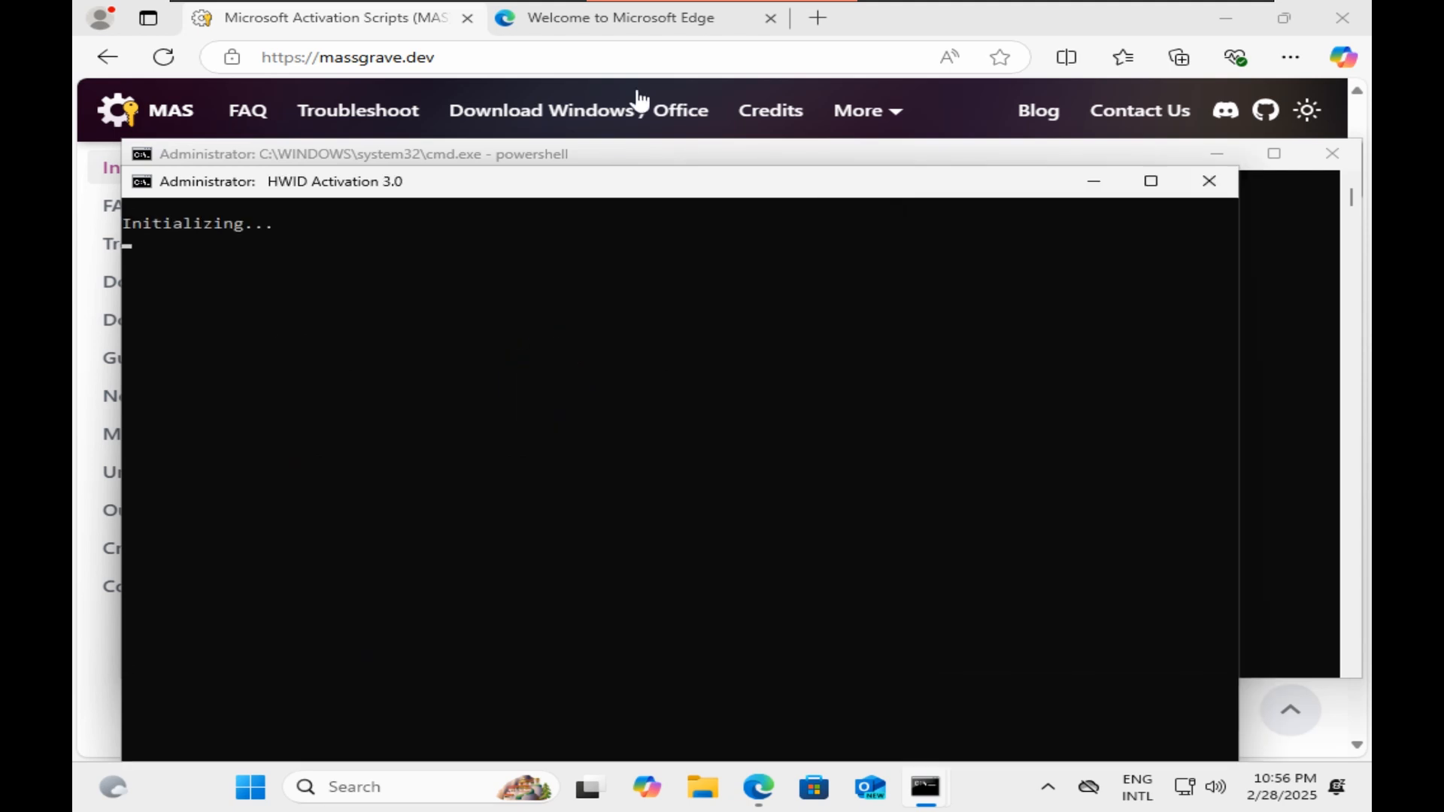
left_click_drag(639, 185, 663, 132)
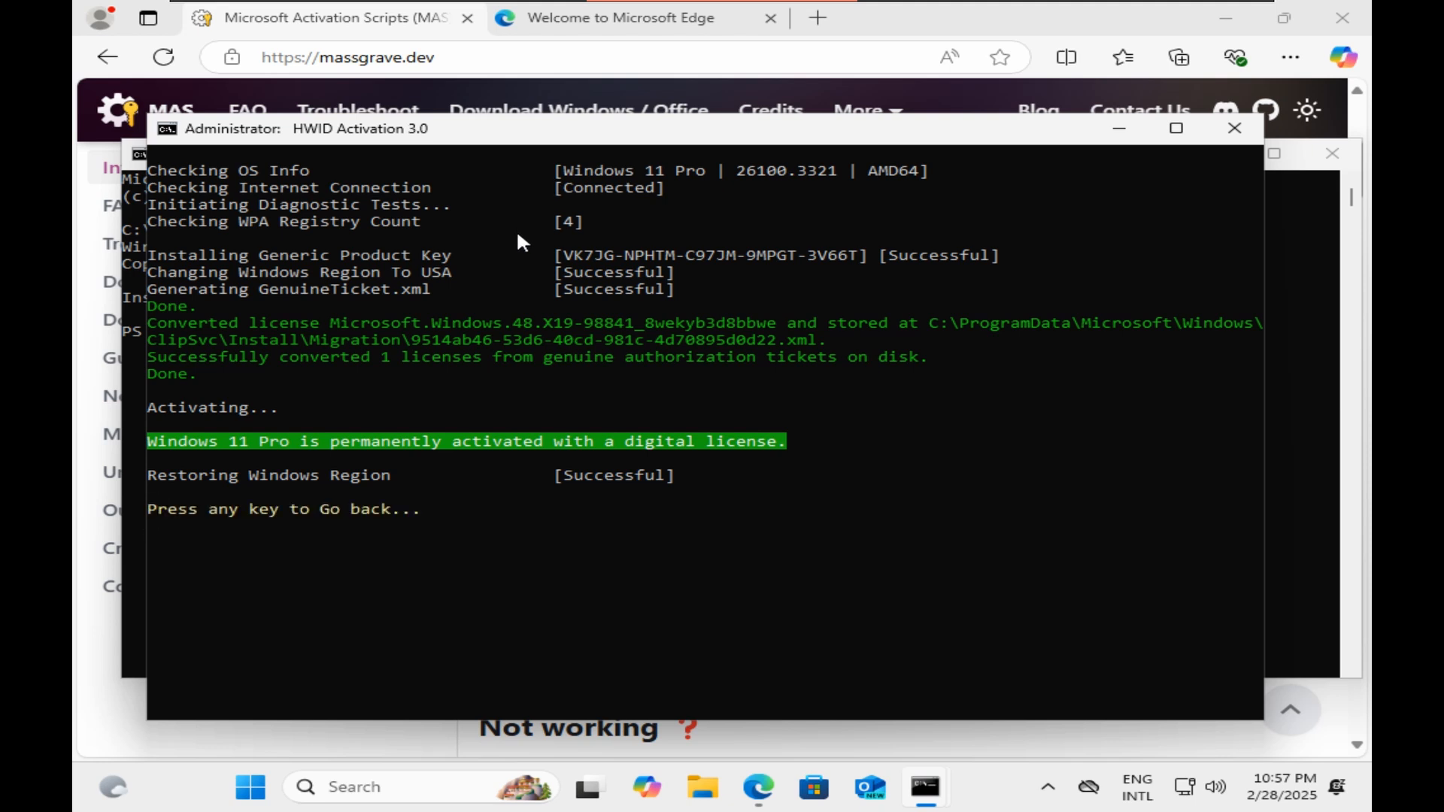
key("Return")
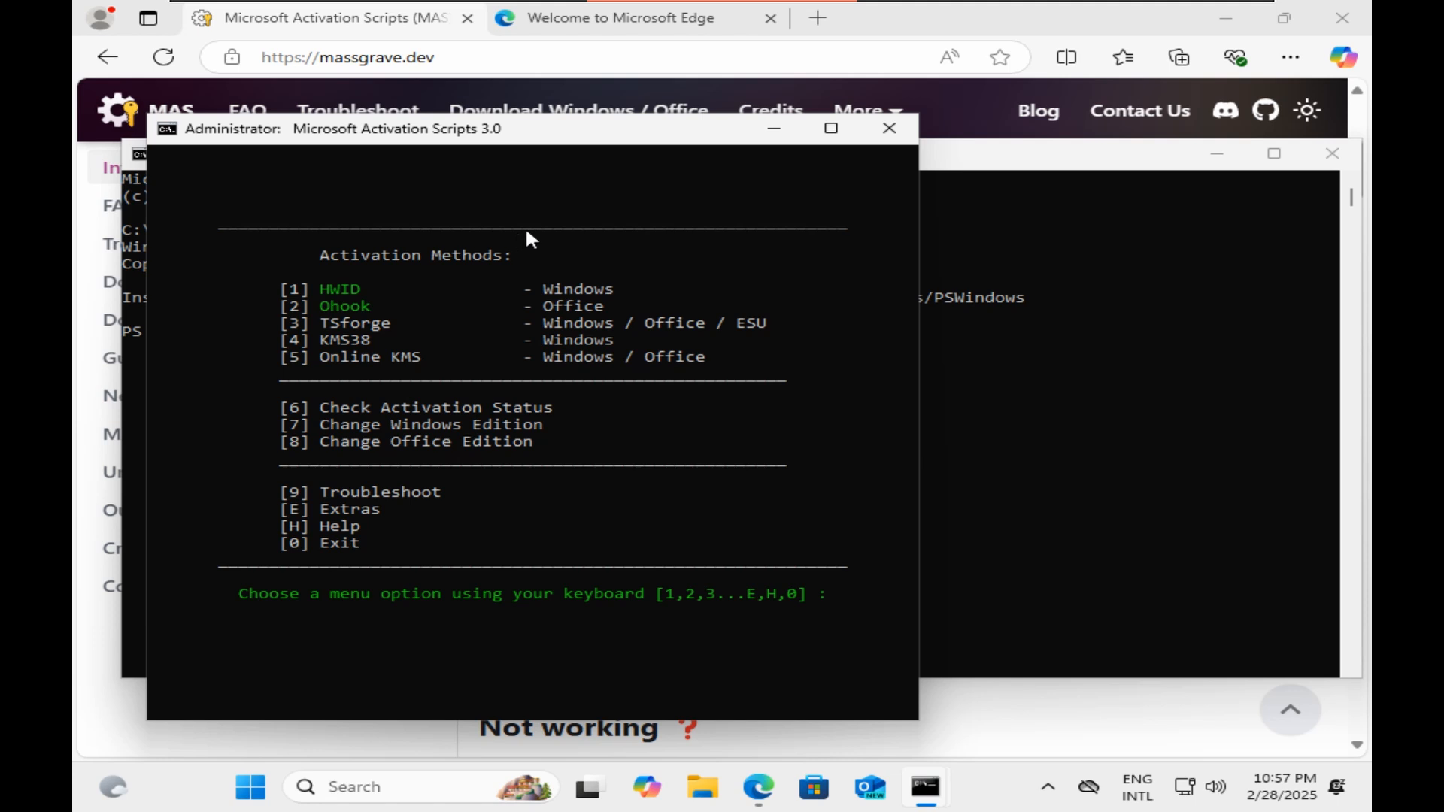
Close the activation script, the administrator command window and the Edge browser
left_click(891, 128)
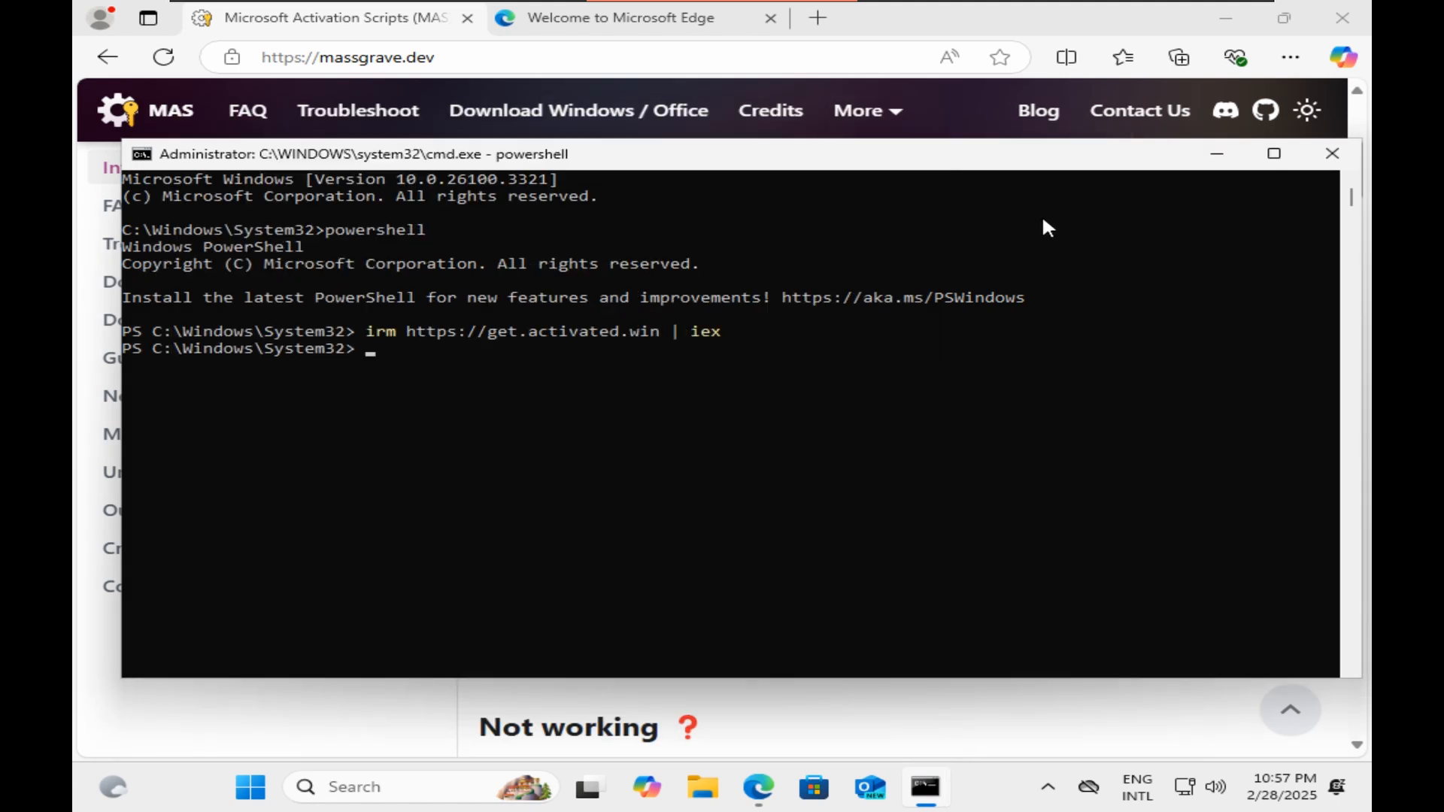
left_click(1331, 154)
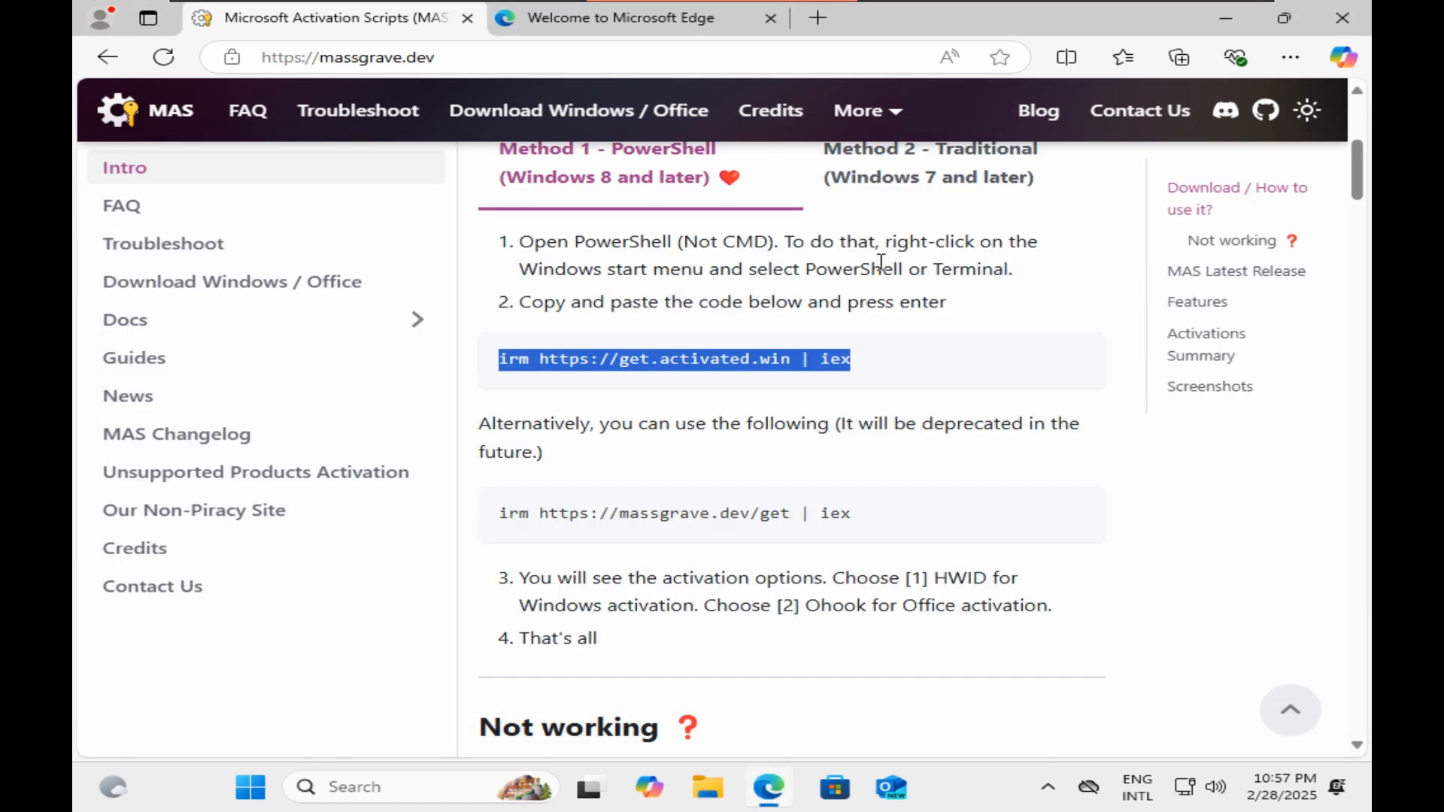
left_click(1329, 29)
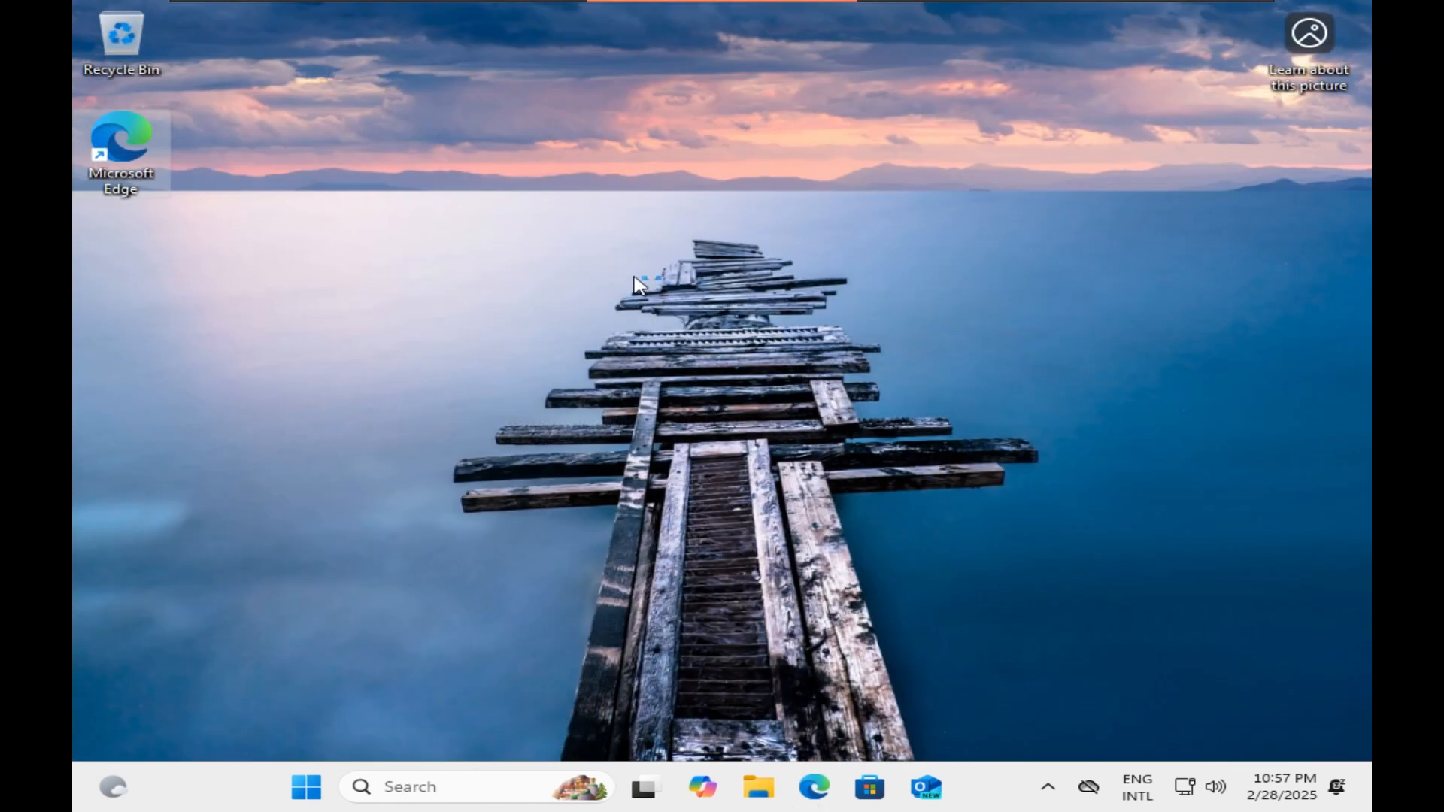
Open the Taskbar page of the Personalization settings from the desktop and set Search to Search icon only
right_click(496, 269)
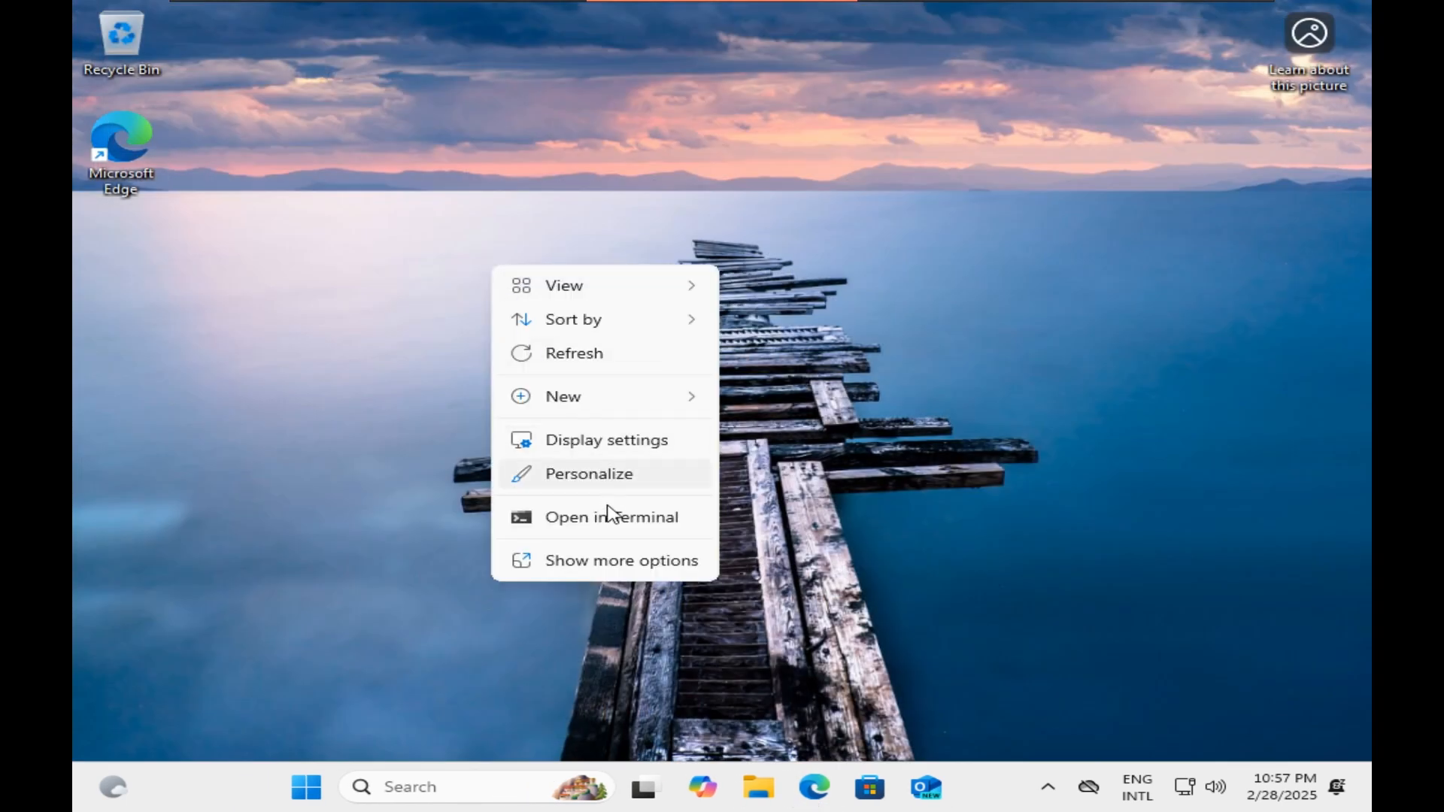
left_click(594, 481)
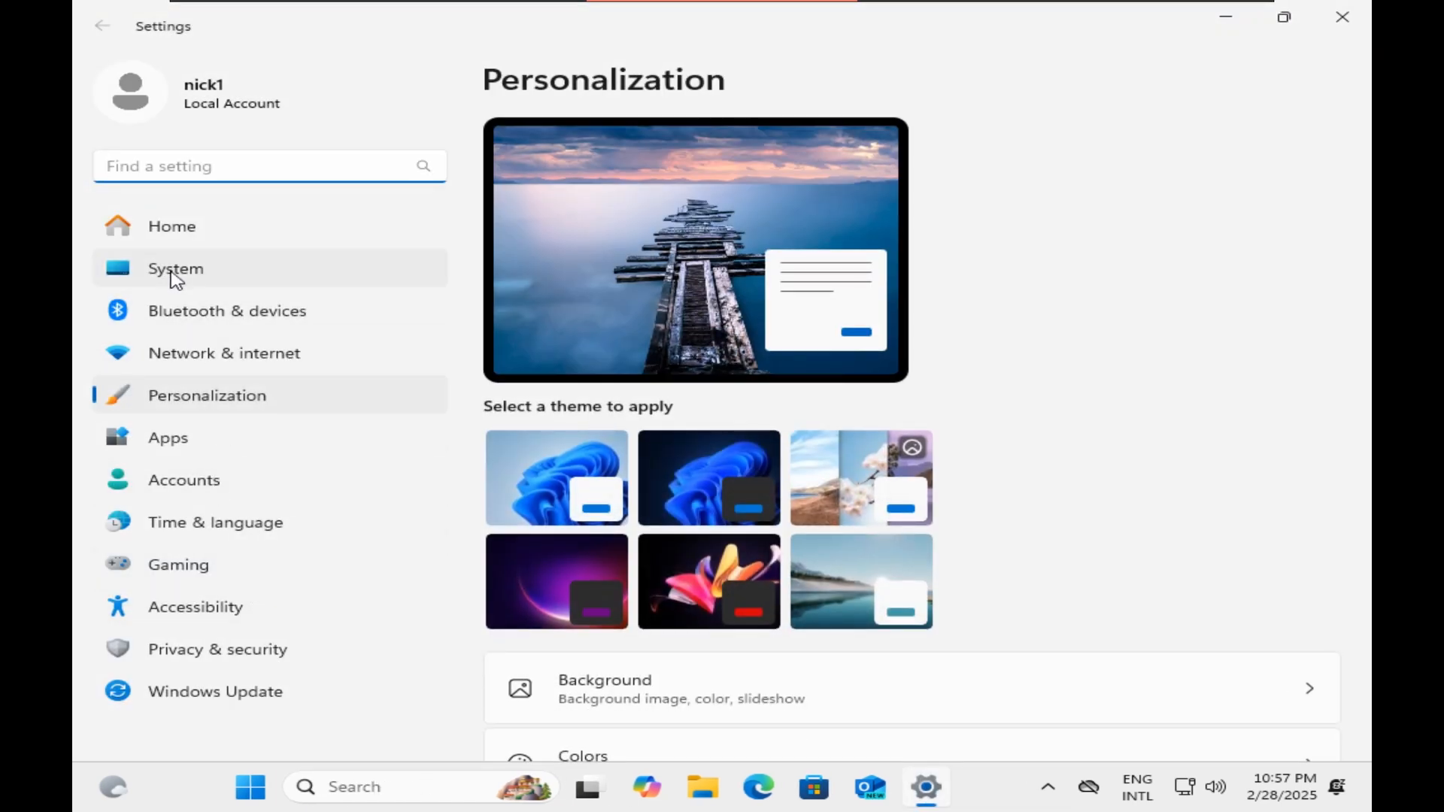
left_click(197, 405)
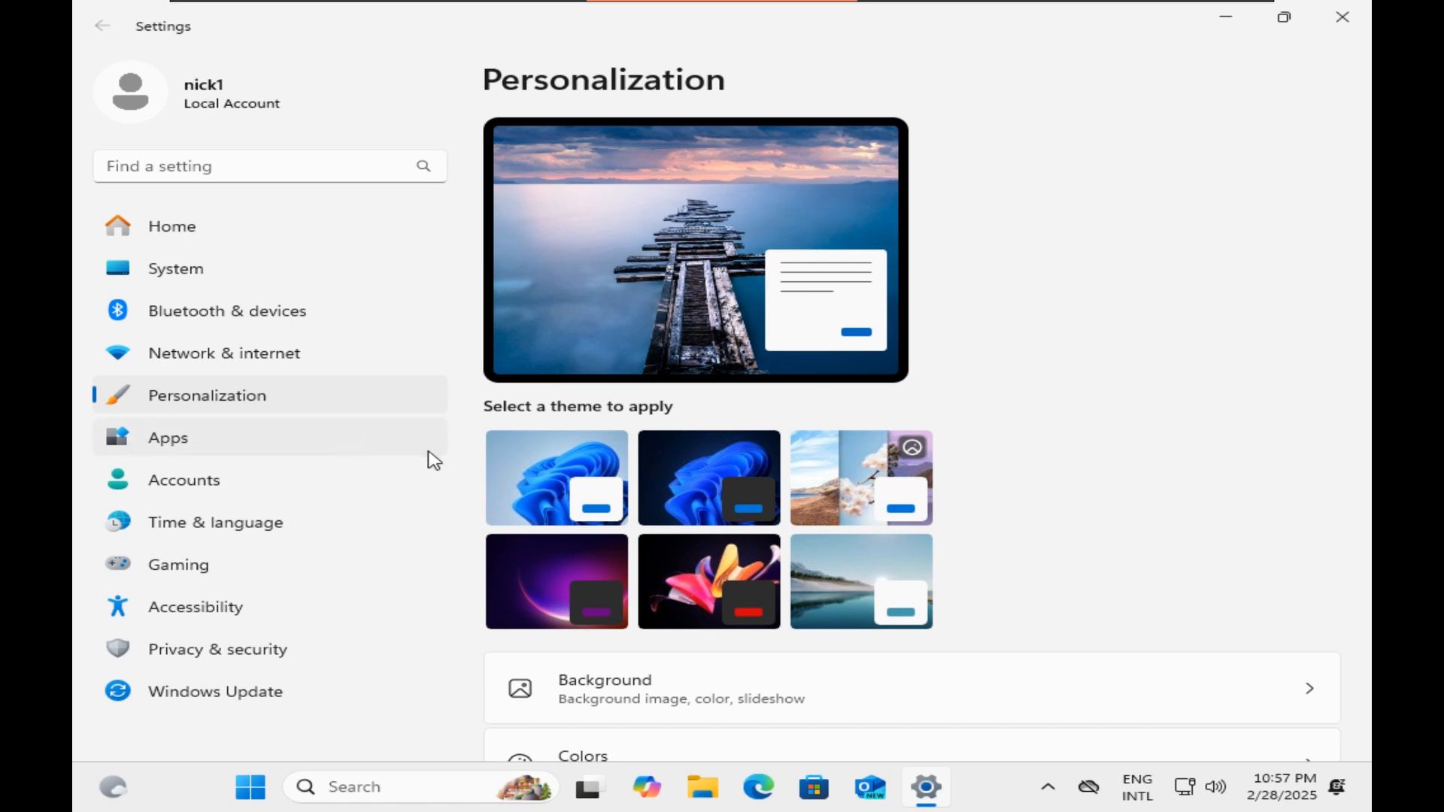
scroll(634, 479, "down", 8)
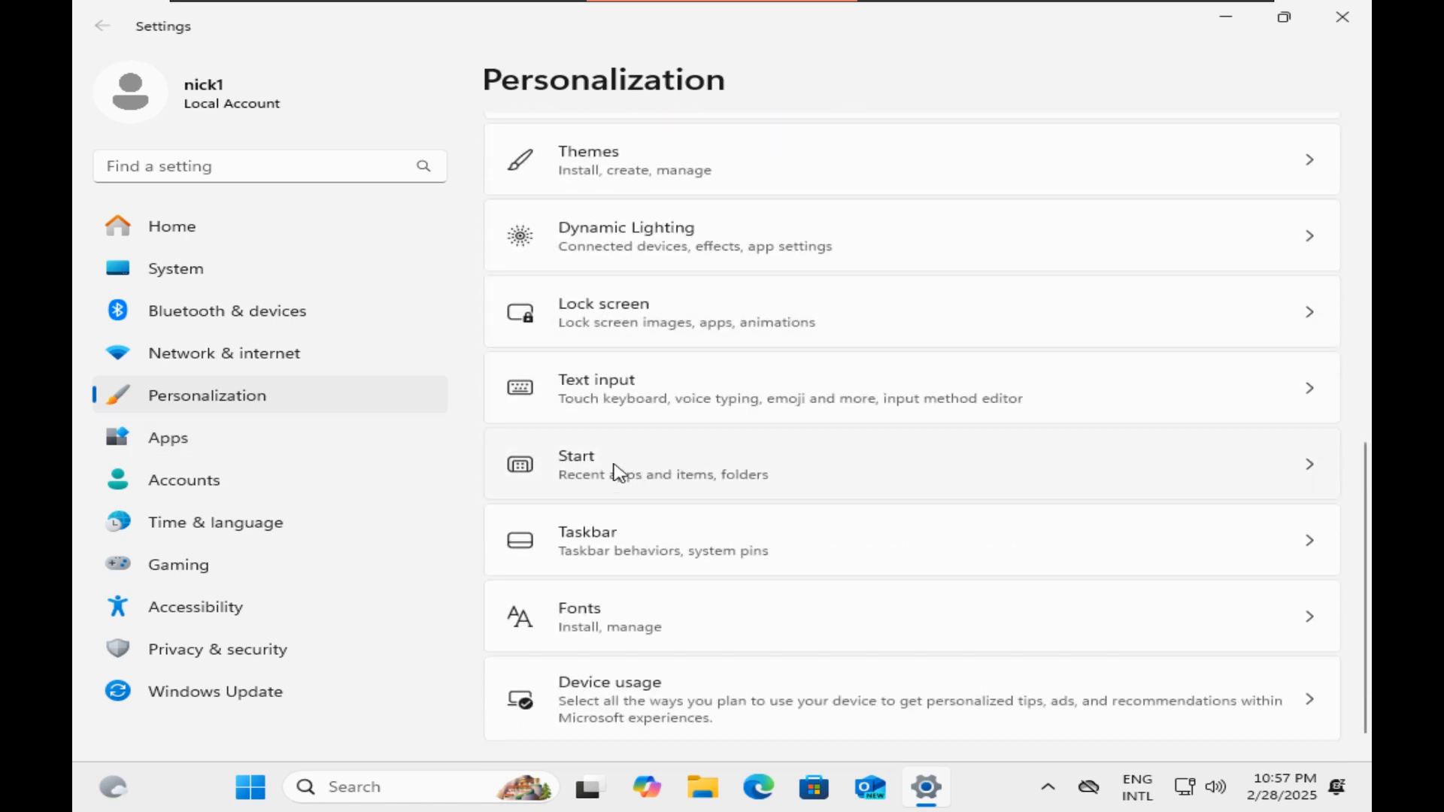
scroll(613, 488, "down", 1)
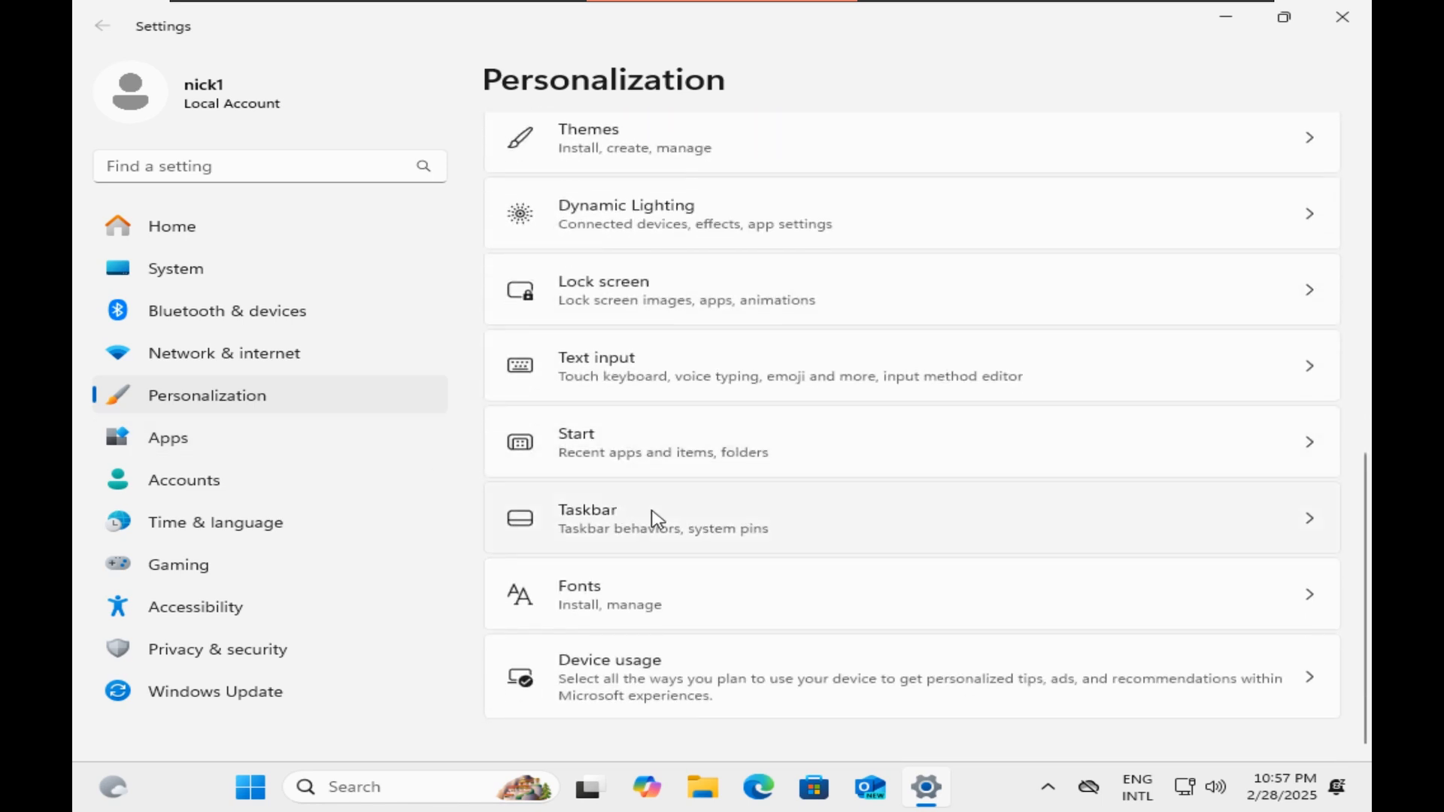
left_click(650, 517)
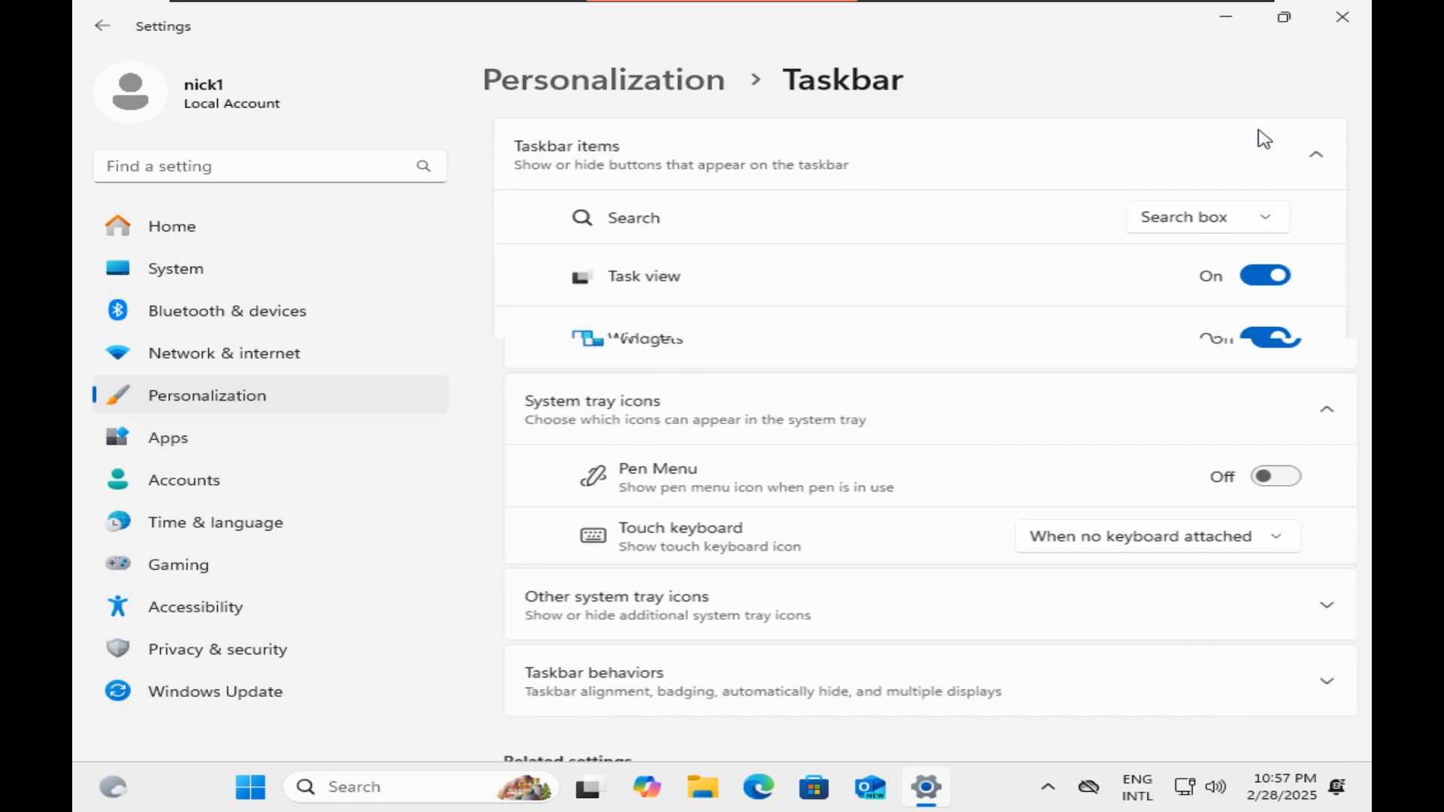
left_click(1241, 226)
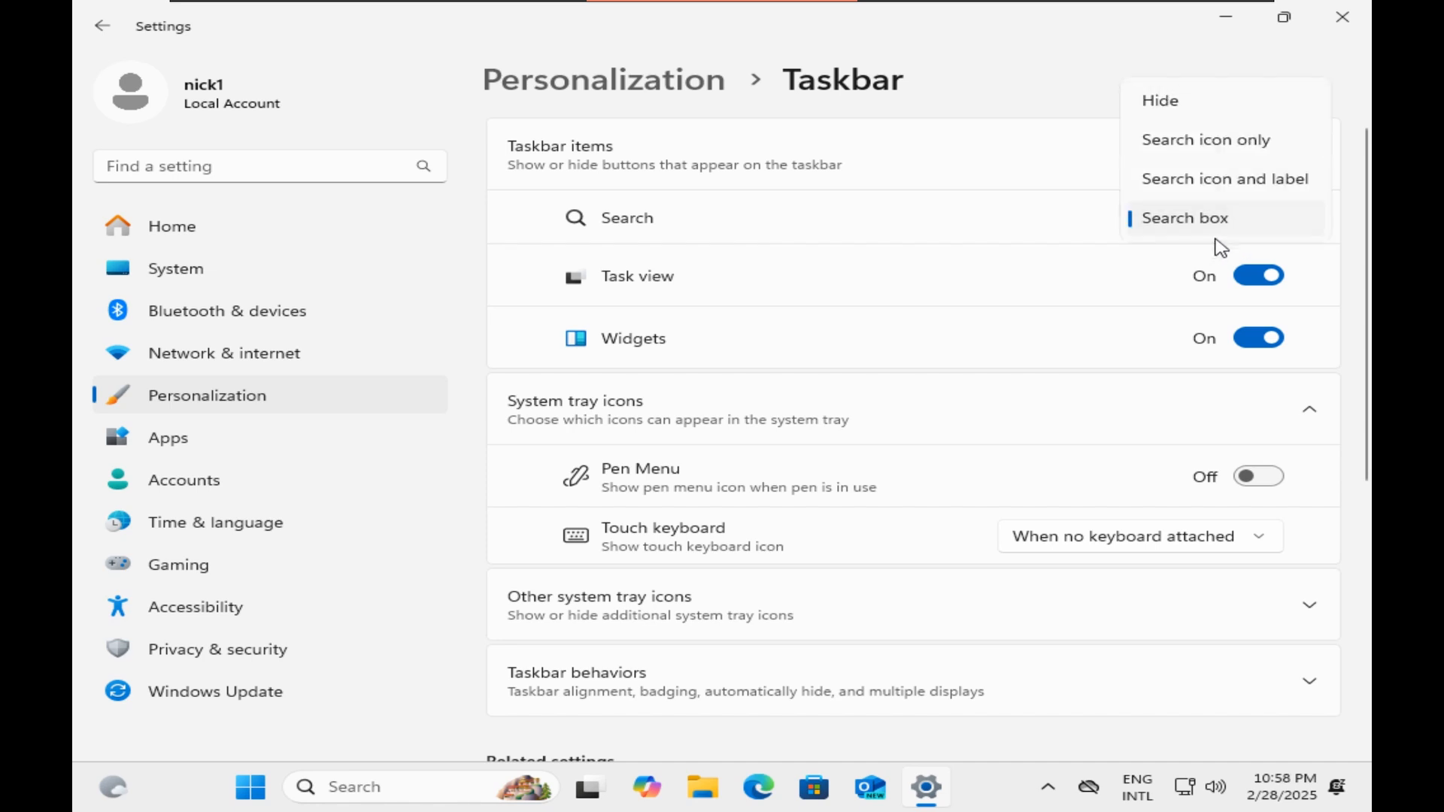
left_click(1215, 143)
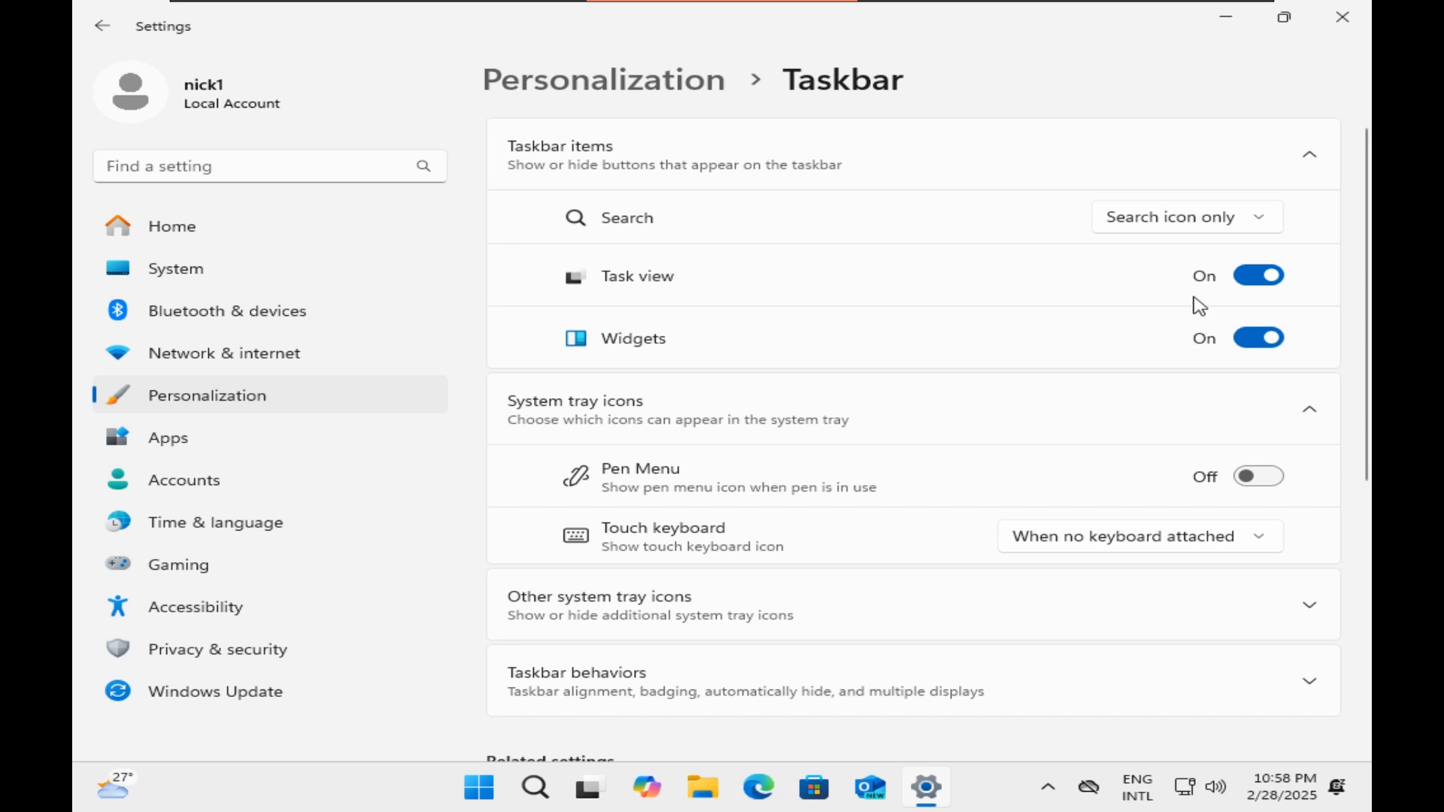
Expand the Taskbar behaviors settings and set the taskbar alignment to Left
scroll(1193, 323, "down", 5)
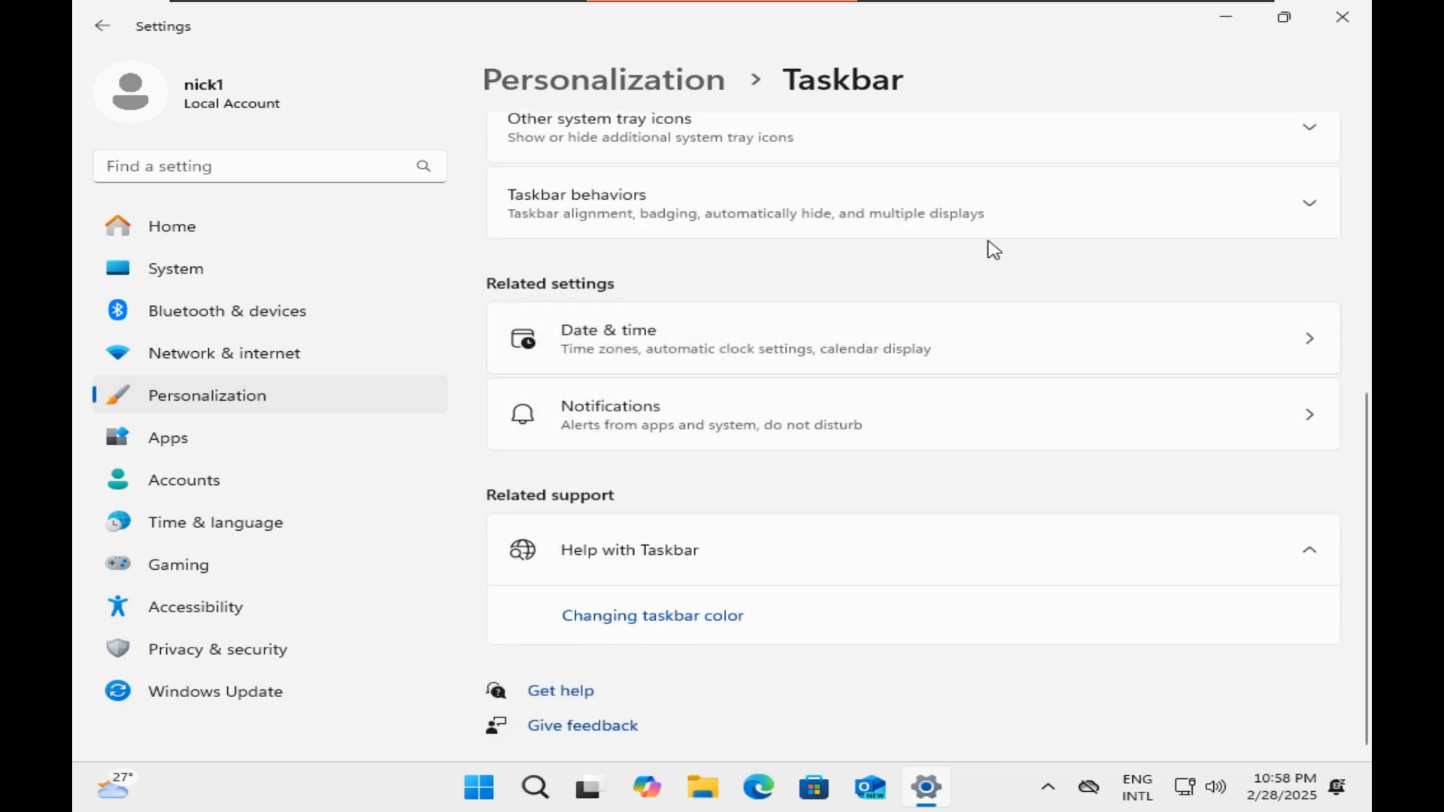
left_click(1004, 224)
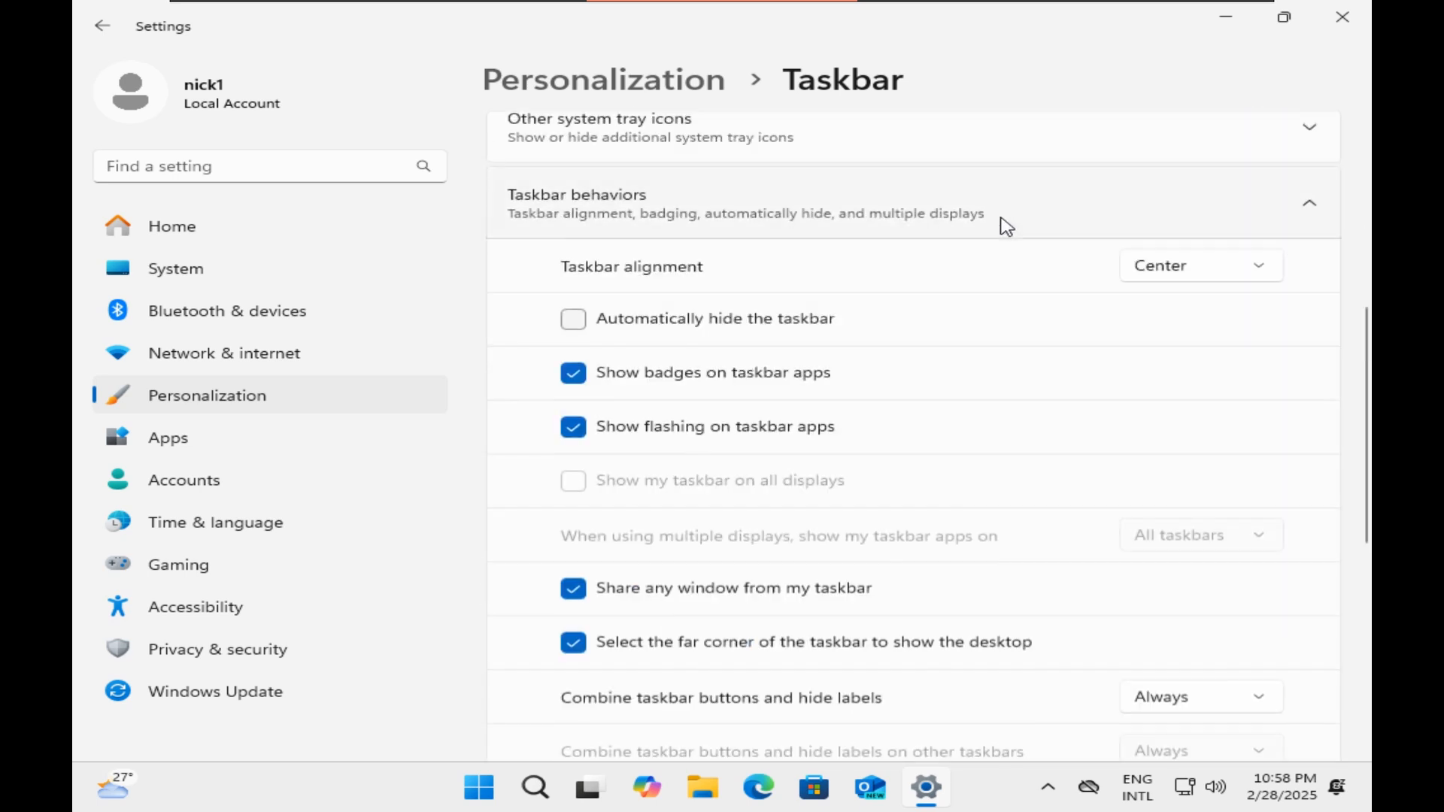
left_click(1203, 275)
left_click(1176, 242)
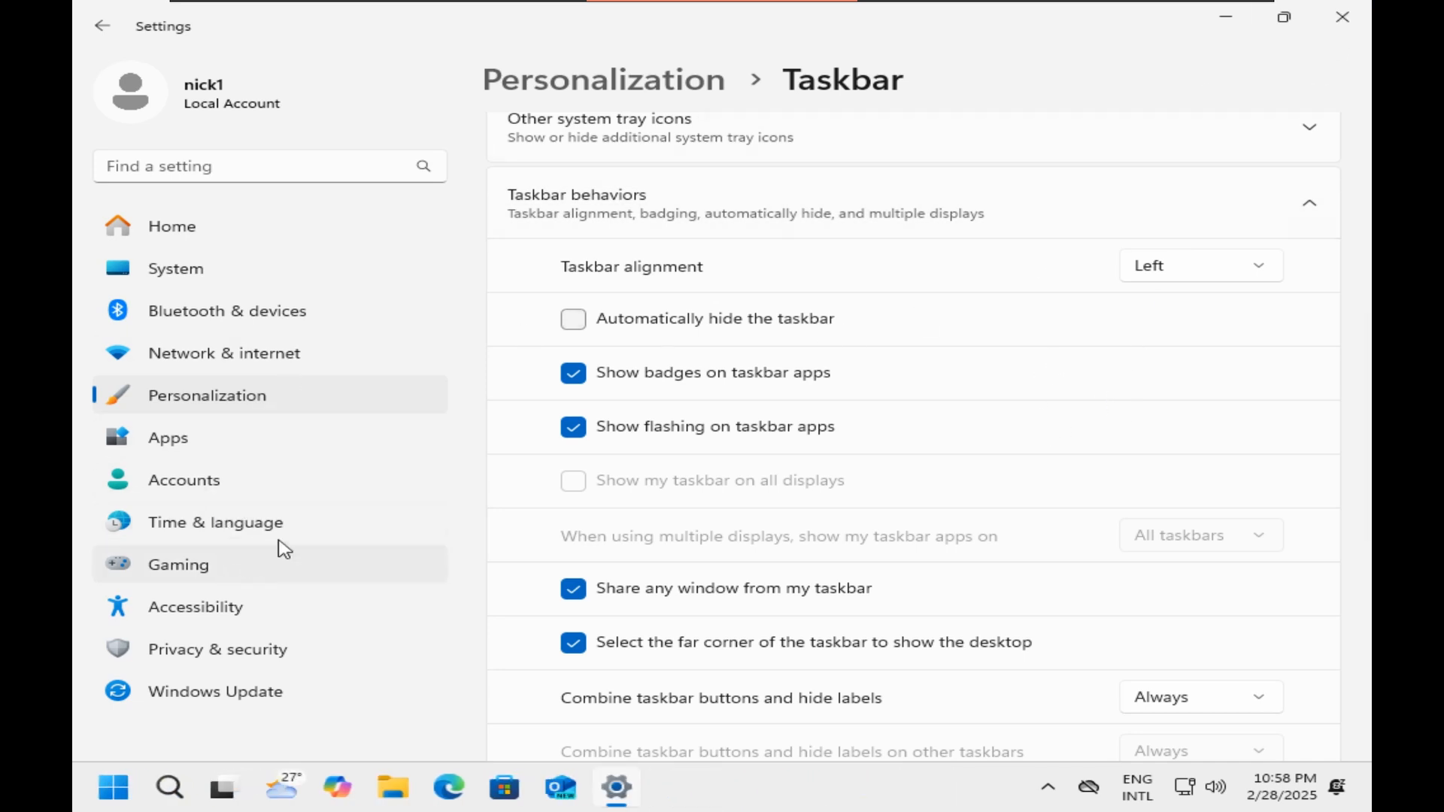
Search the settings for "desktop ico", go to Themes and related settings, and open the Desktop Icon Settings dialog
left_click(228, 174)
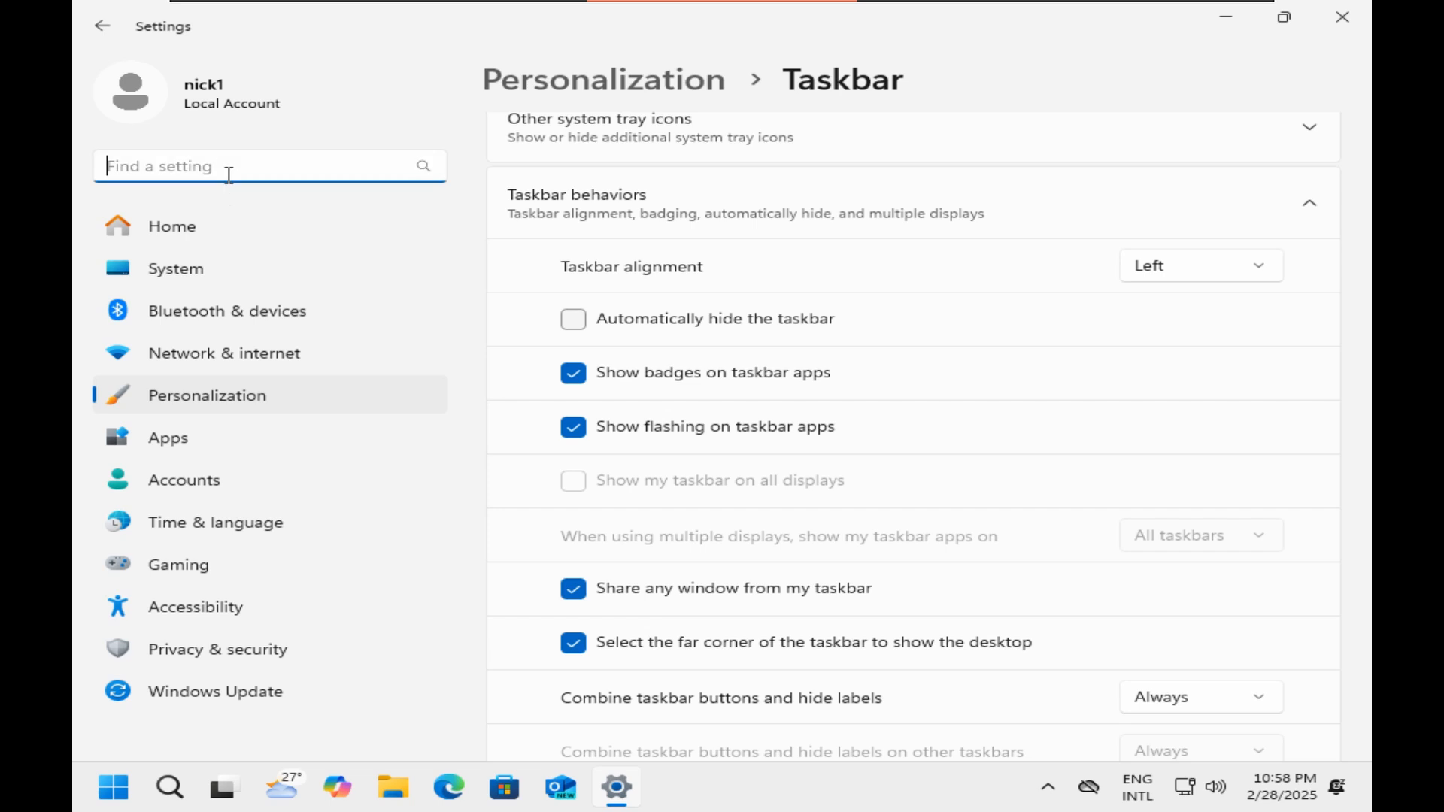
type("ed")
key("BackSpace")
key("BackSpace")
type("desktop")
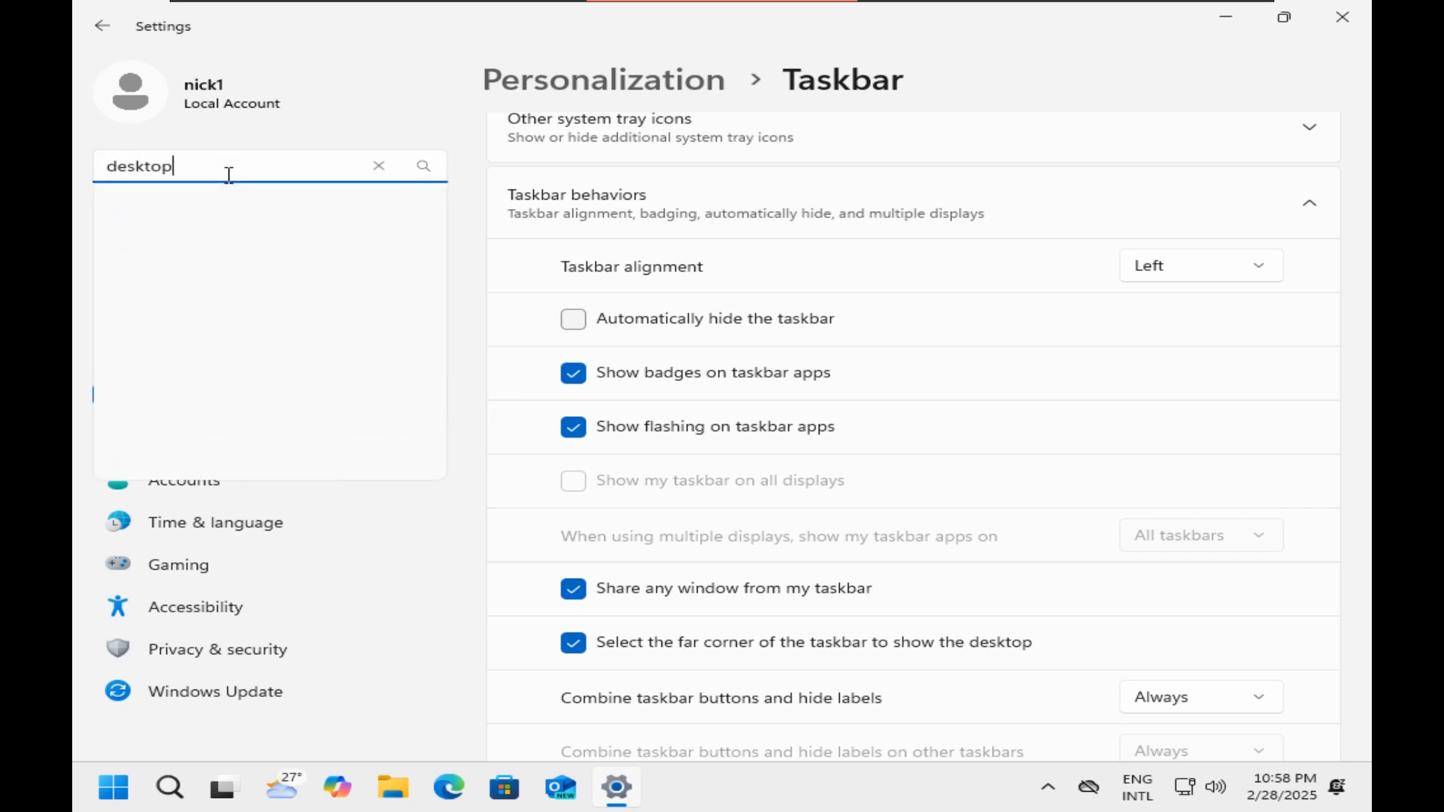
type(" icoin")
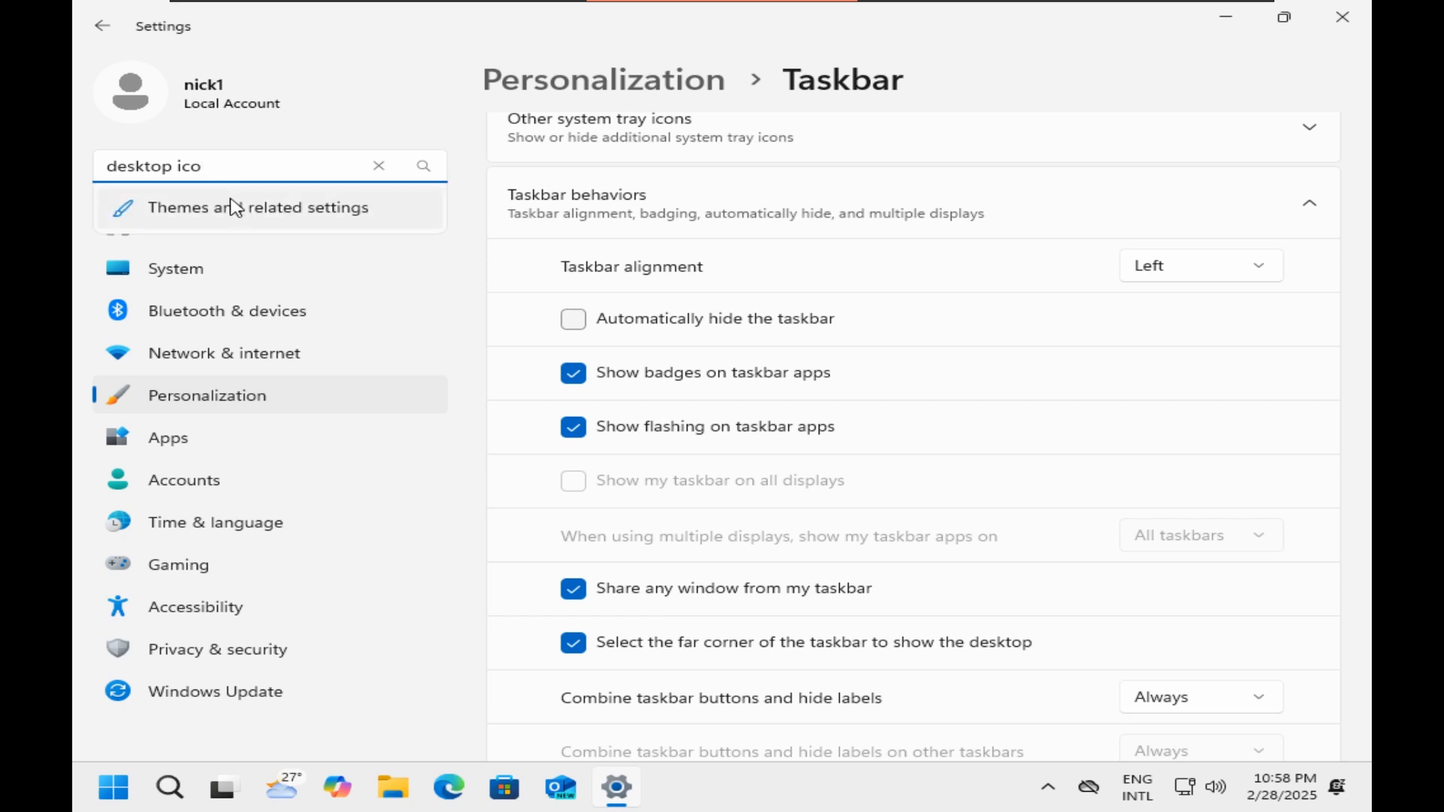
left_click(235, 208)
scroll(880, 361, "down", 4)
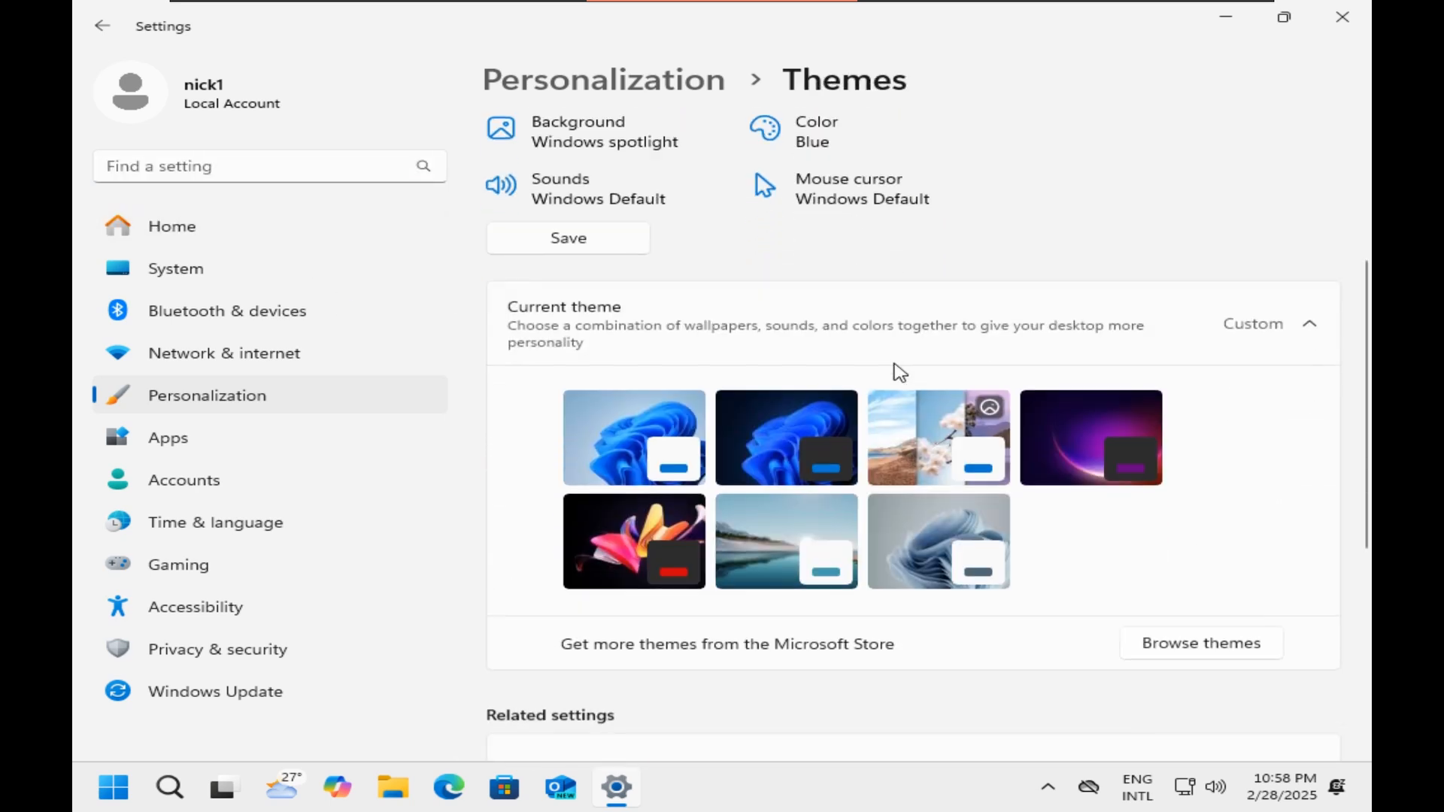
scroll(902, 378, "down", 5)
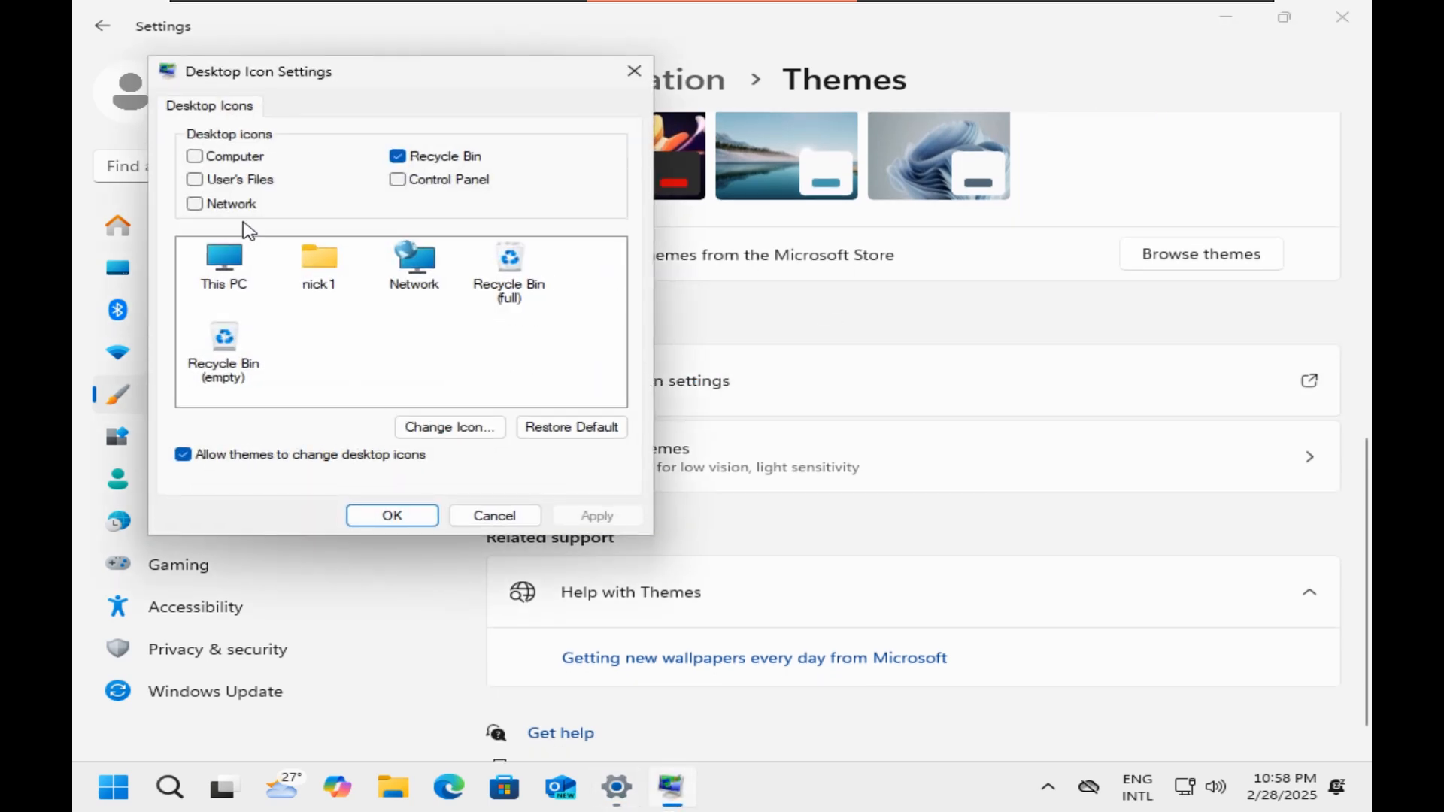
Enable the Computer, User's Files, Network and Control Panel desktop icons alongside the Recycle Bin
left_click(195, 157)
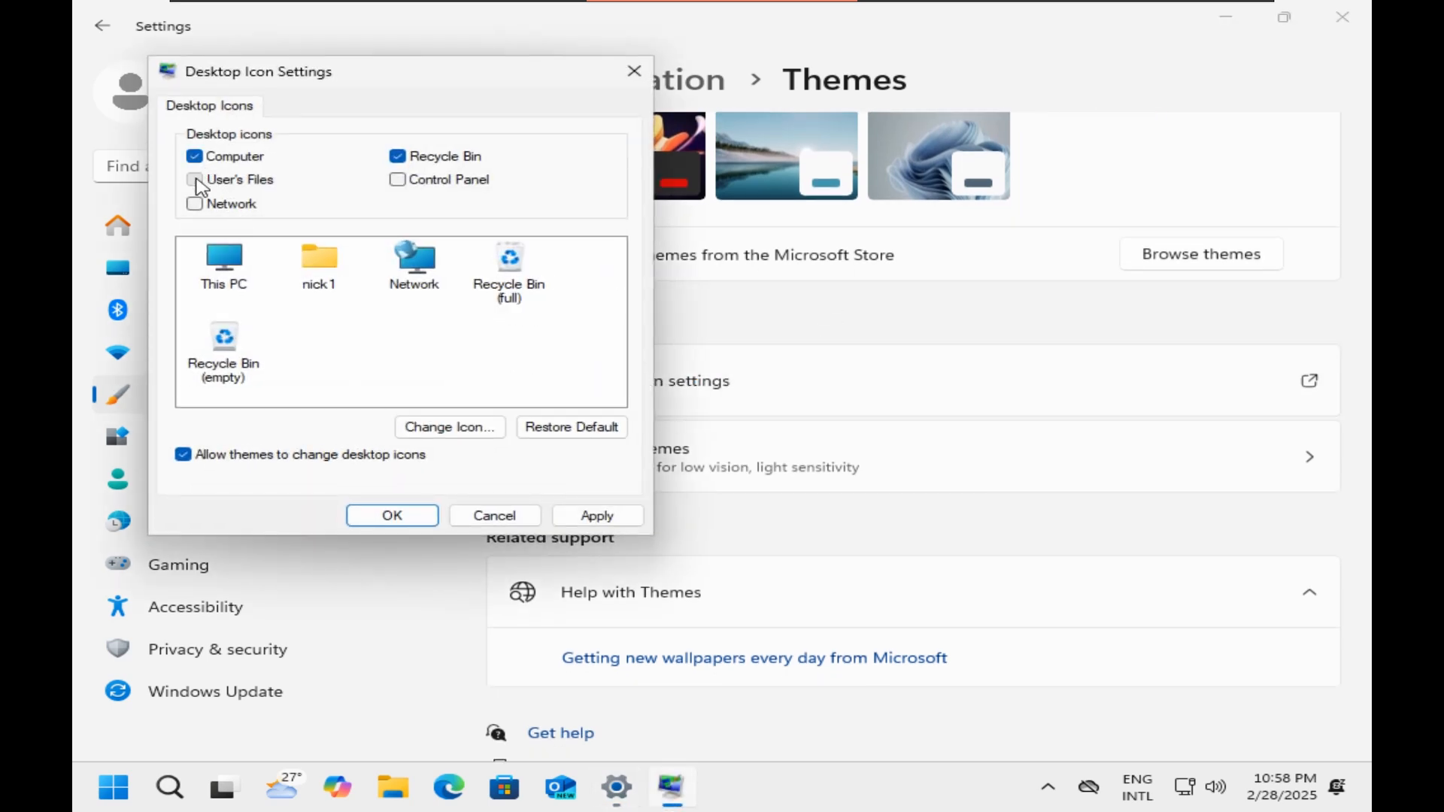
left_click(197, 179)
left_click(197, 203)
Change the This PC icon to the blue monitor with a green base from imageres.dll
left_click(230, 267)
left_click(436, 424)
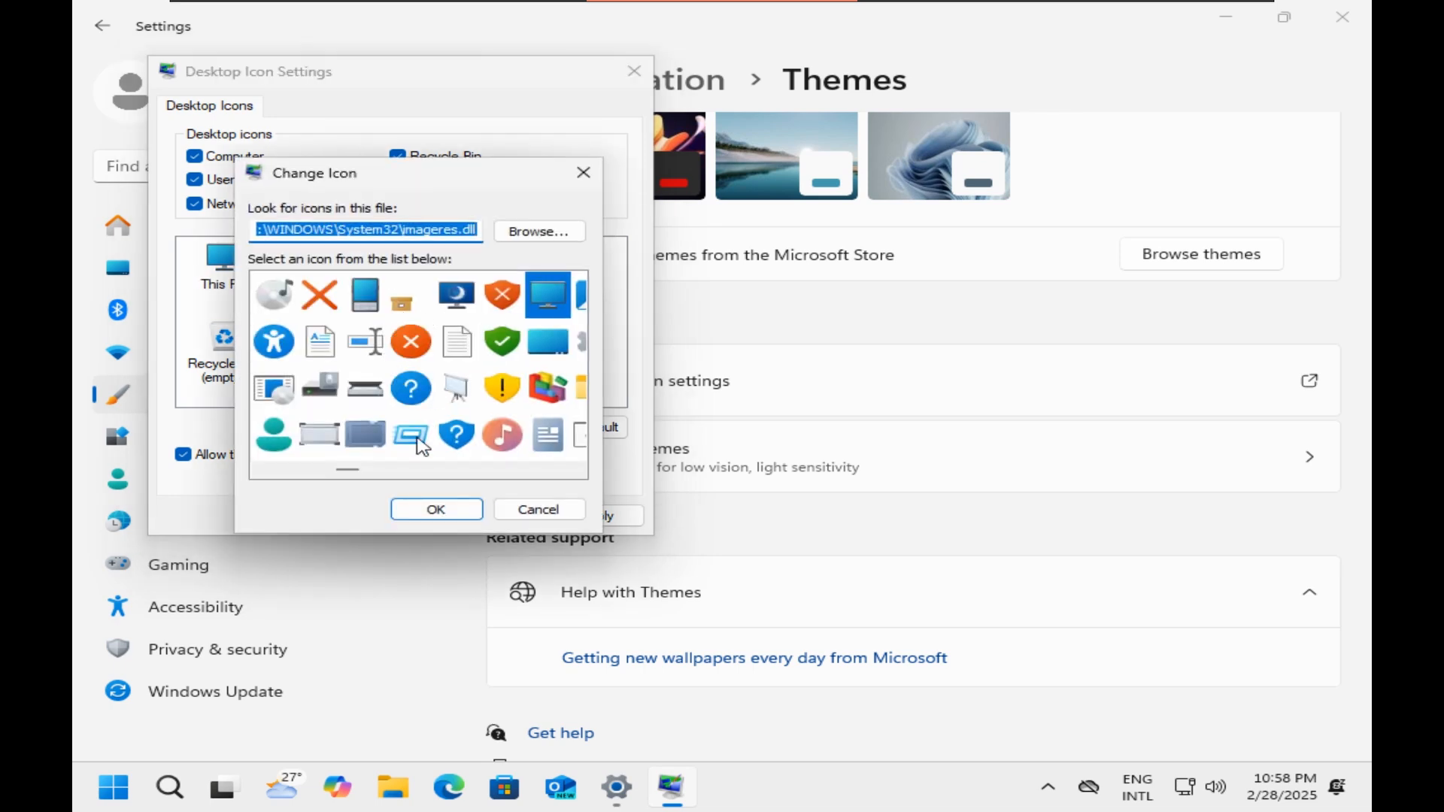
left_click(444, 470)
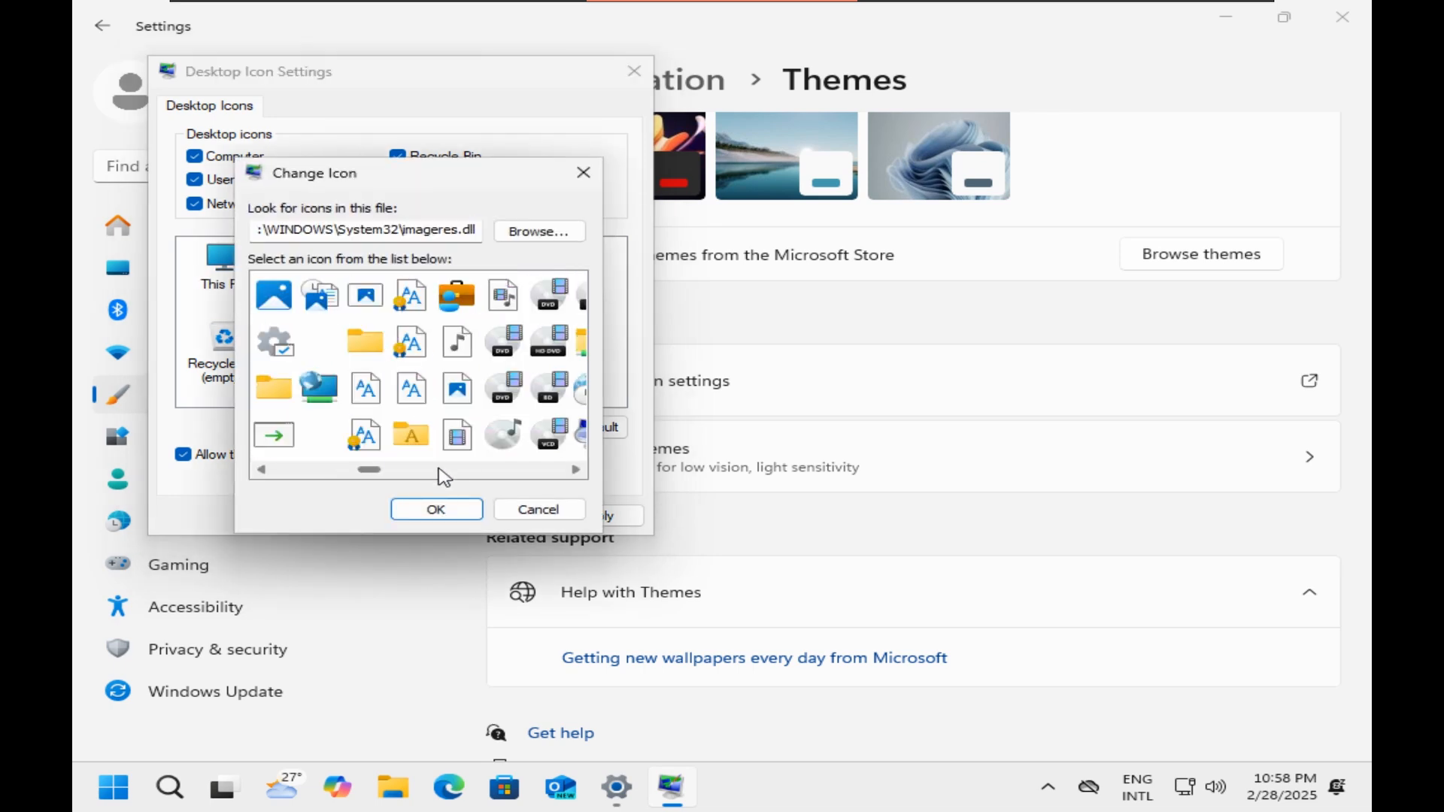
left_click(491, 471)
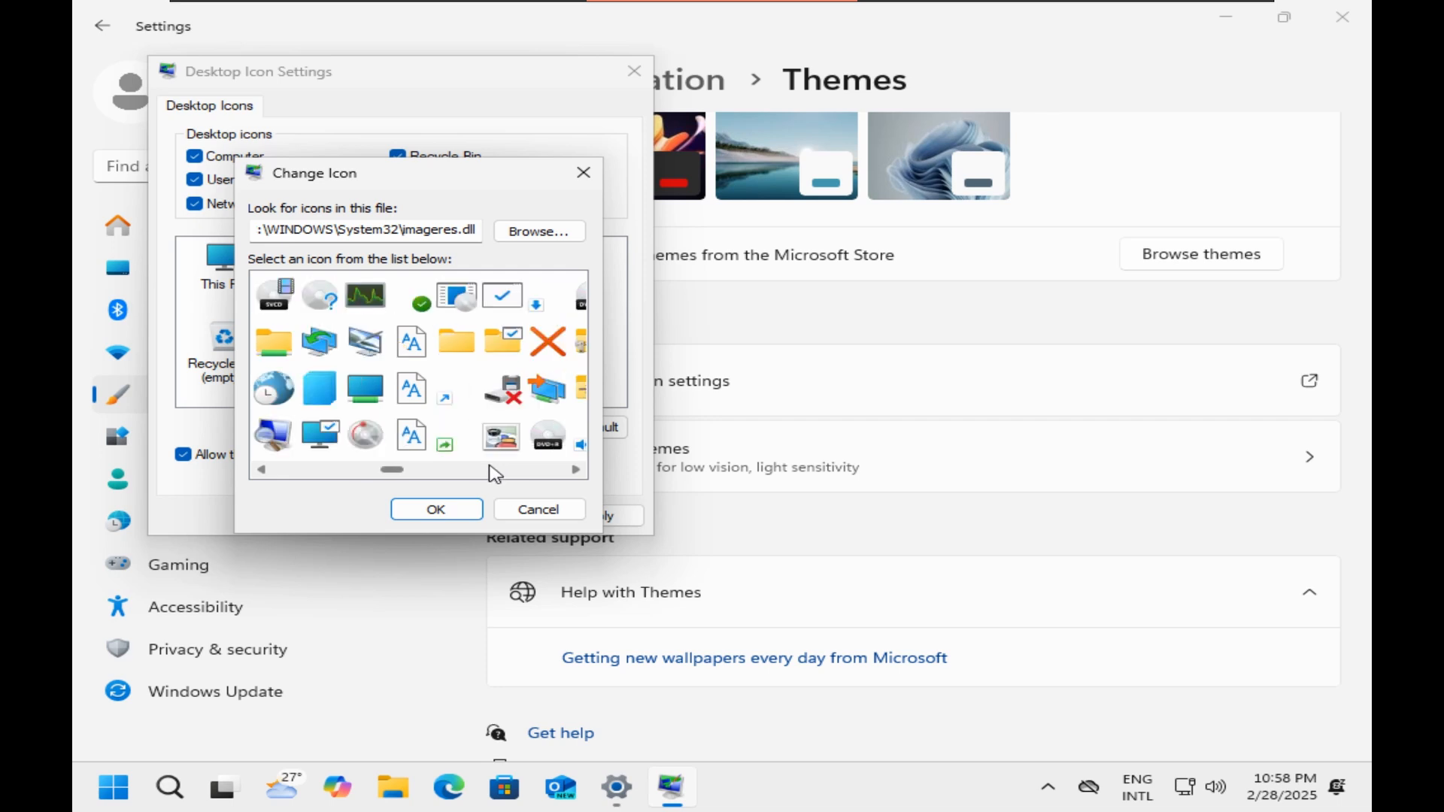
left_click(365, 387)
left_click(434, 505)
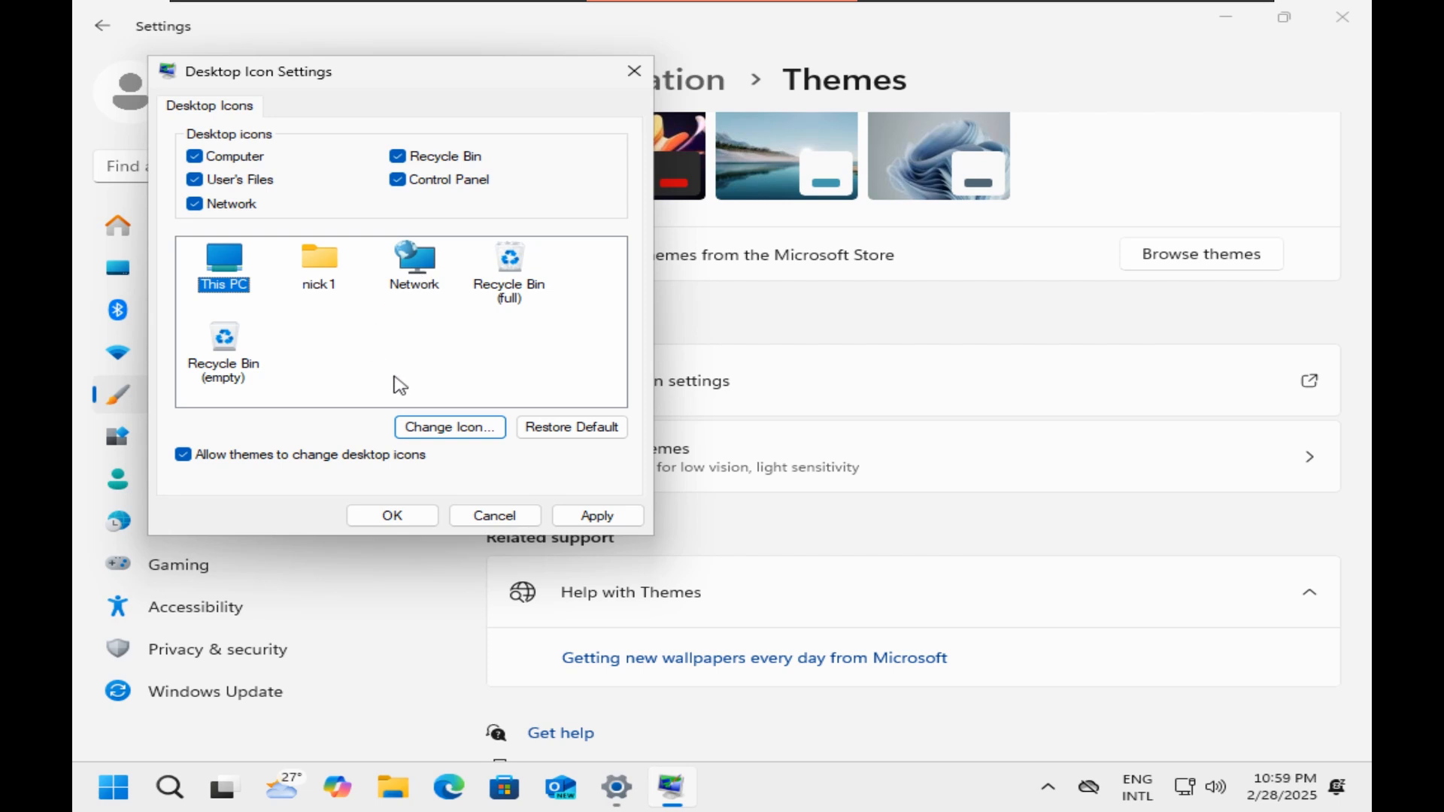
Apply and confirm the desktop icon settings and close the Settings window
left_click(569, 517)
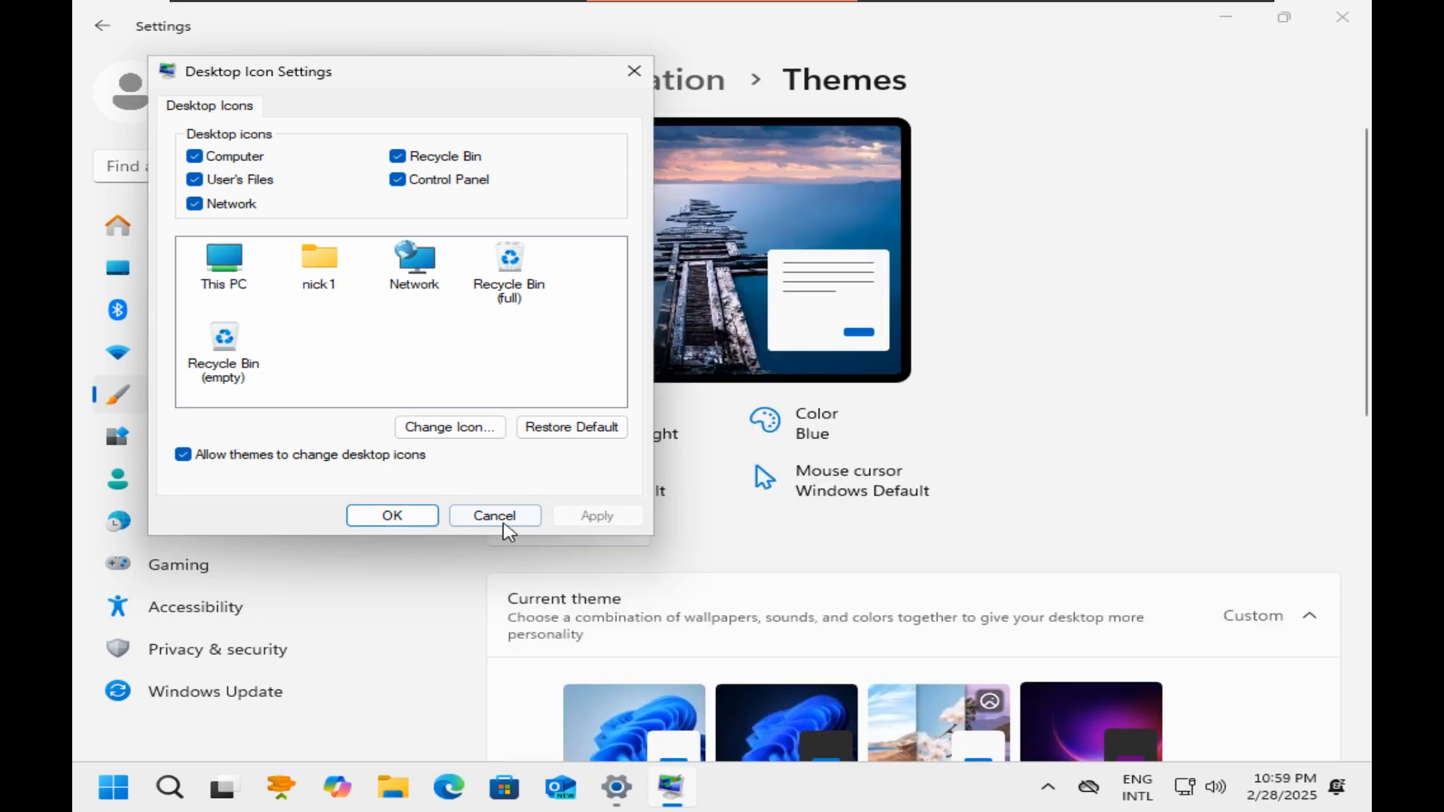
left_click(426, 516)
left_click(1369, 6)
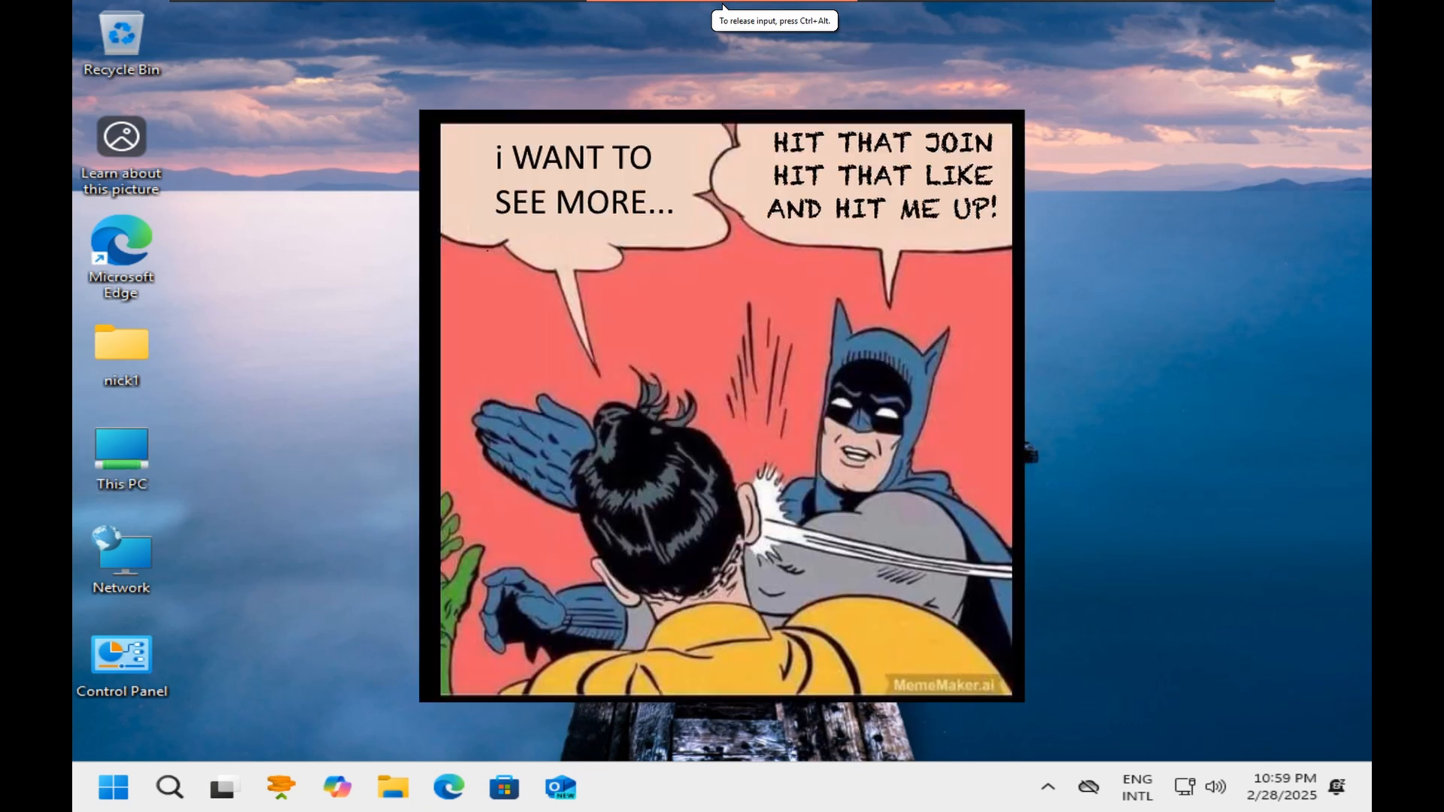
mouse_move(719, 6)
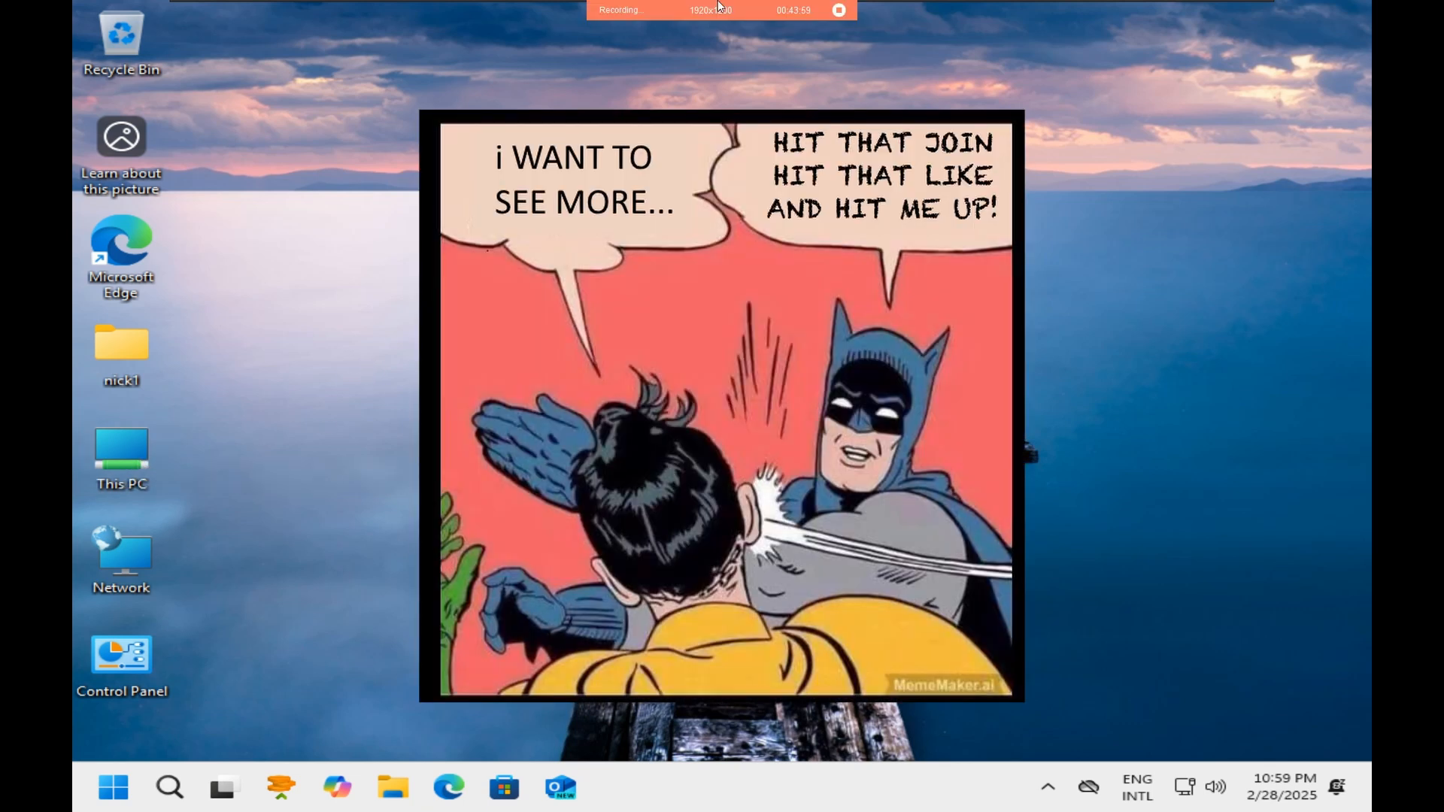
left_click(838, 11)
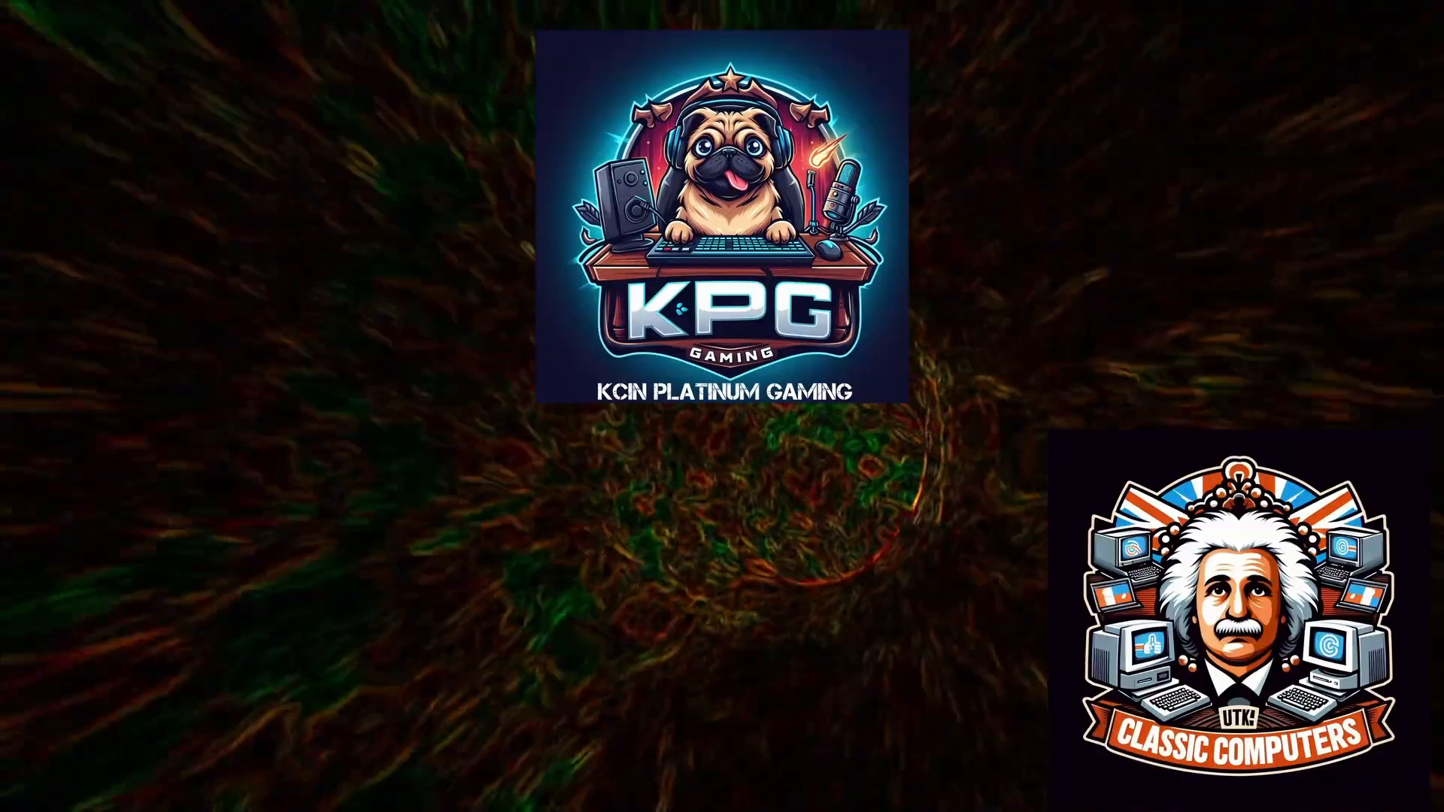